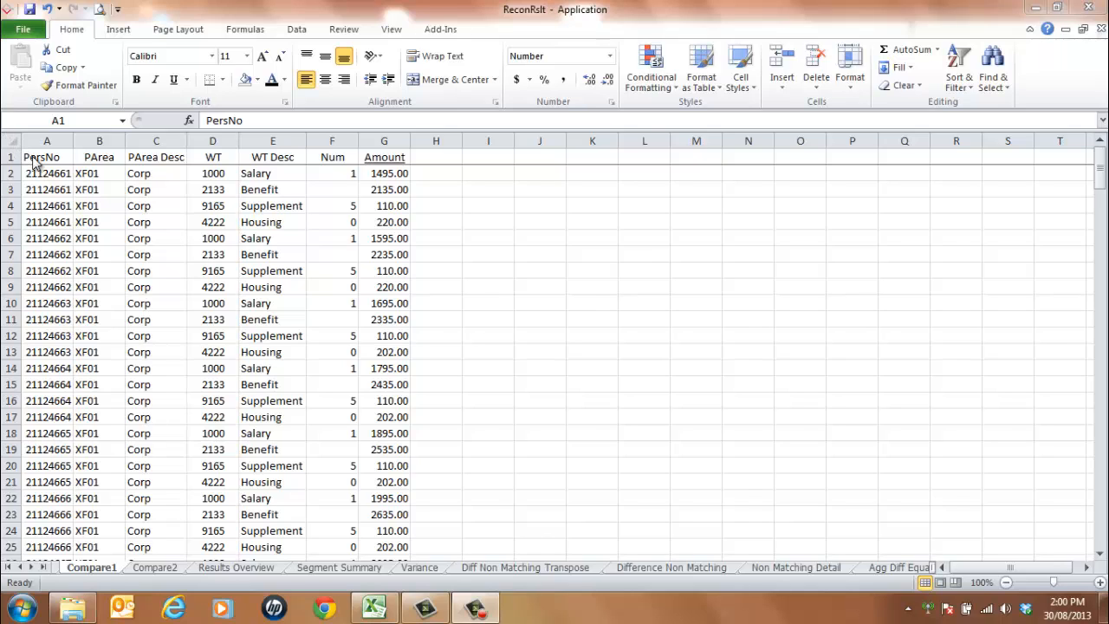
Make the PersNo and WT column headers bold in the Compare1 worksheet
{"action": "left_click", "coordinate": [37, 156]}
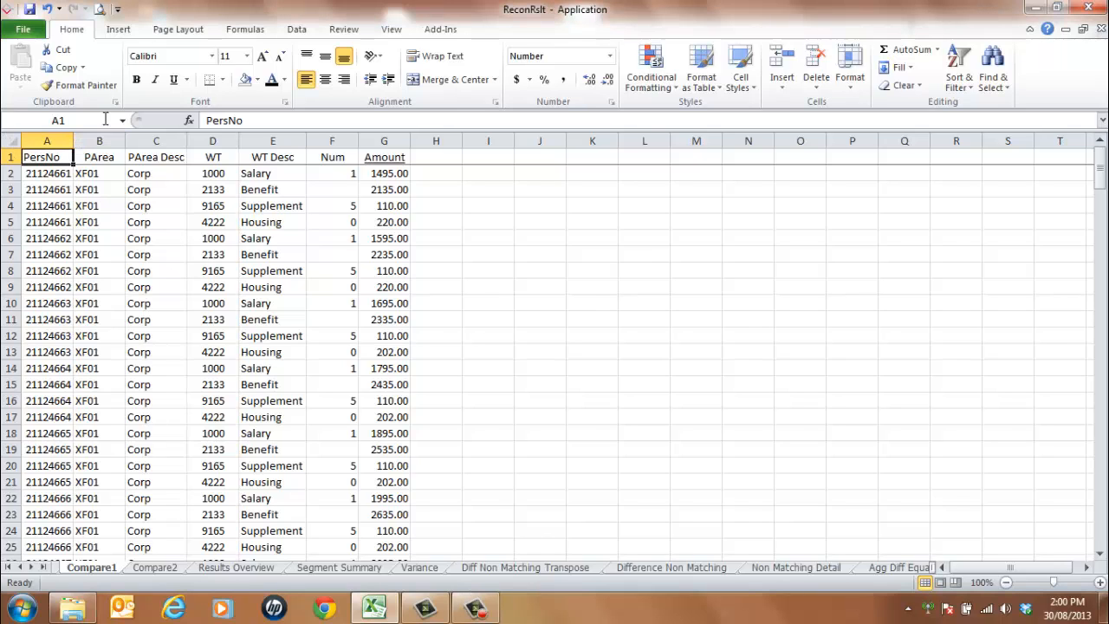
{"action": "left_click", "coordinate": [136, 80]}
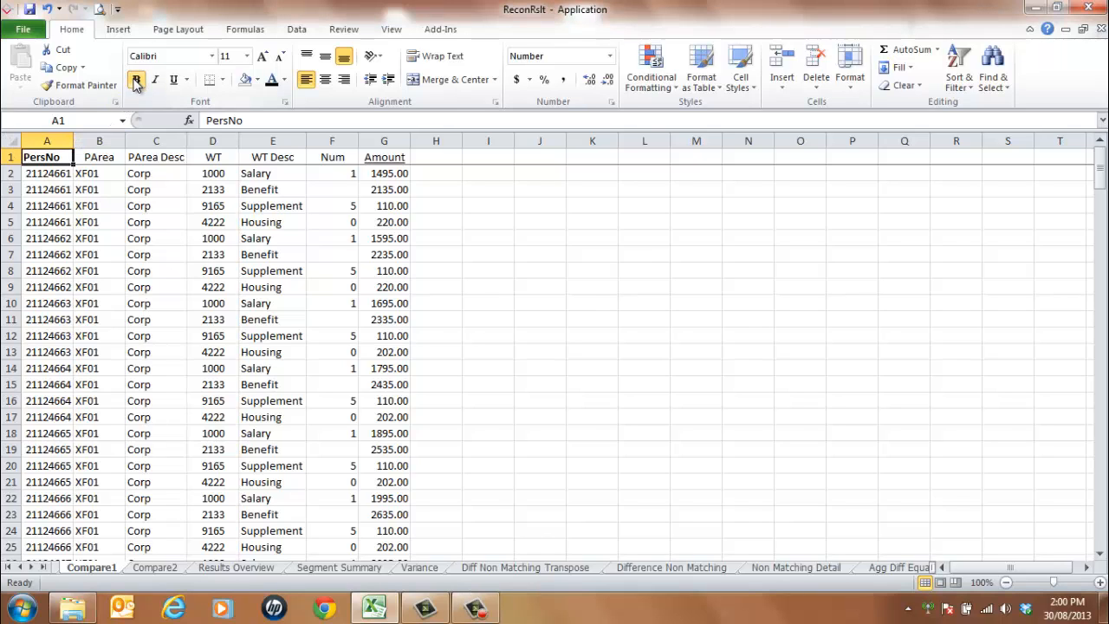
{"action": "left_click", "coordinate": [213, 156]}
{"action": "left_click", "coordinate": [136, 82]}
{"action": "left_click", "coordinate": [136, 82]}
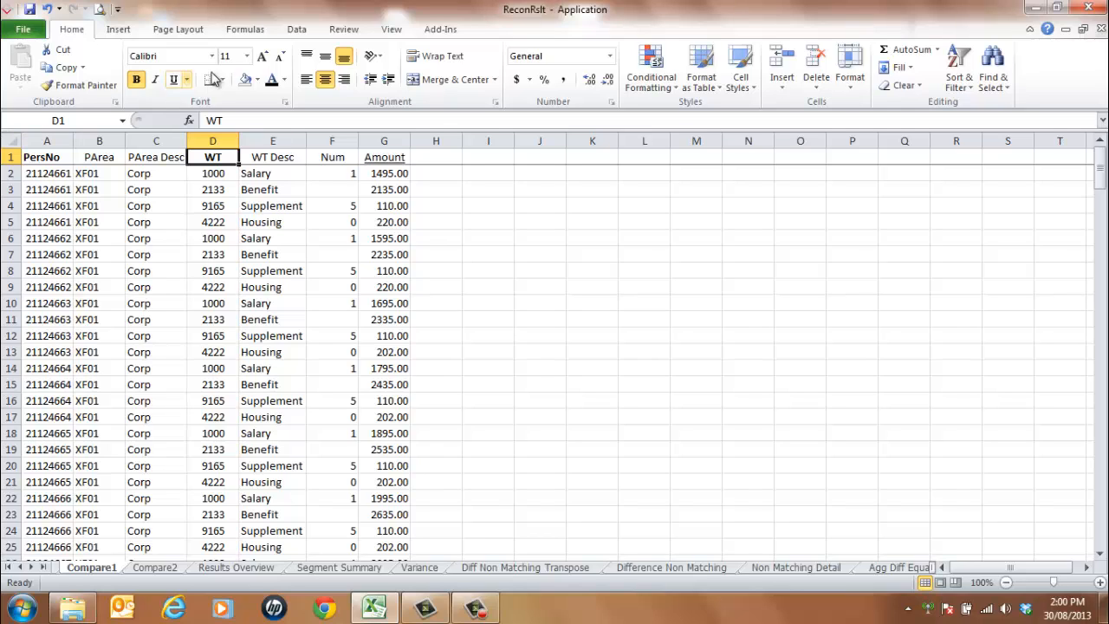
Run the Results Data Comparison with the preset reporting options, accept the data validation, and close the result summaries and options dialog
{"action": "left_click", "coordinate": [436, 31]}
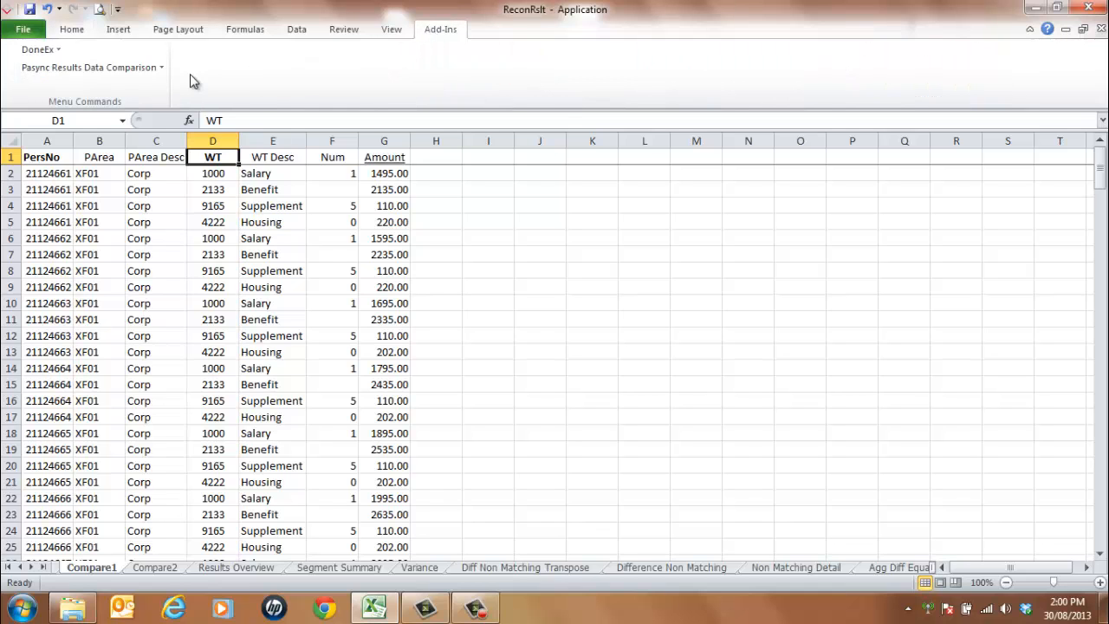
{"action": "left_click", "coordinate": [159, 70]}
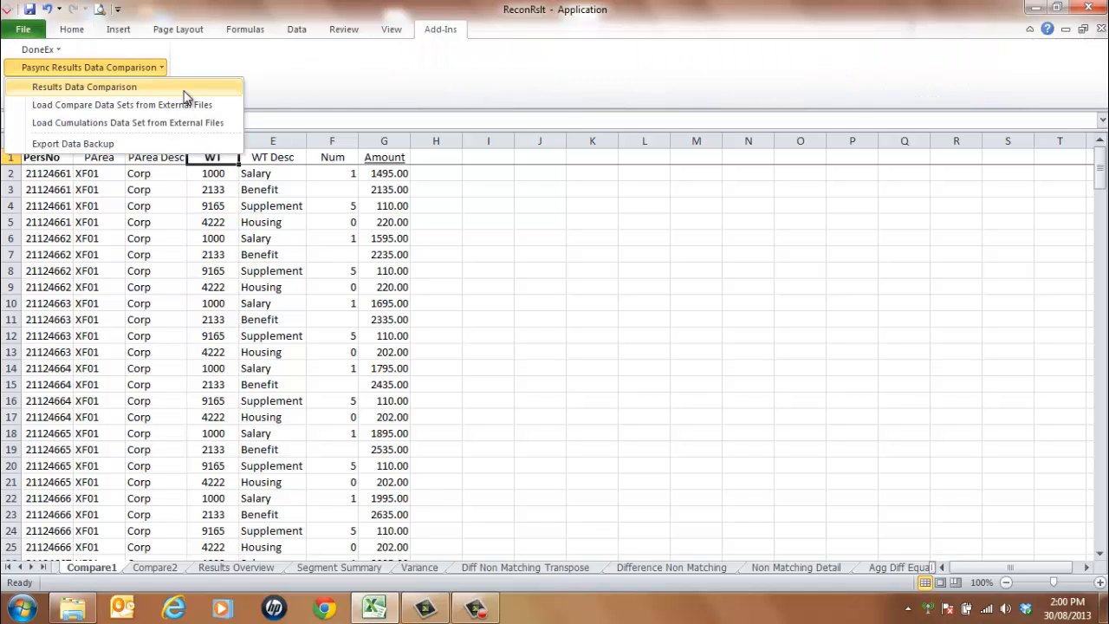
{"action": "left_click", "coordinate": [184, 91]}
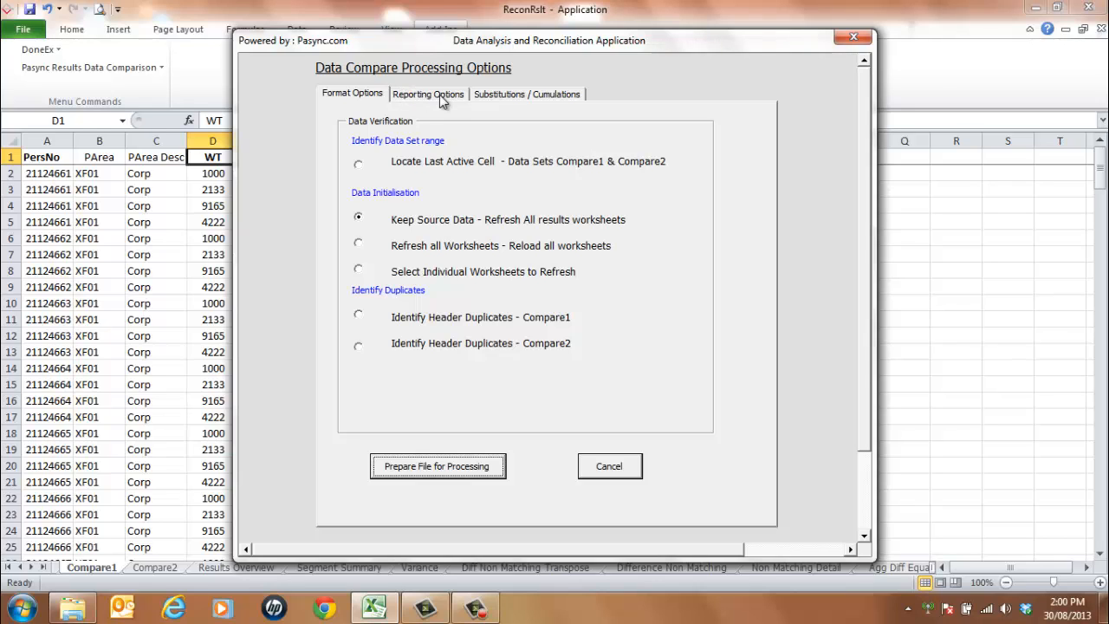
{"action": "left_click", "coordinate": [442, 96]}
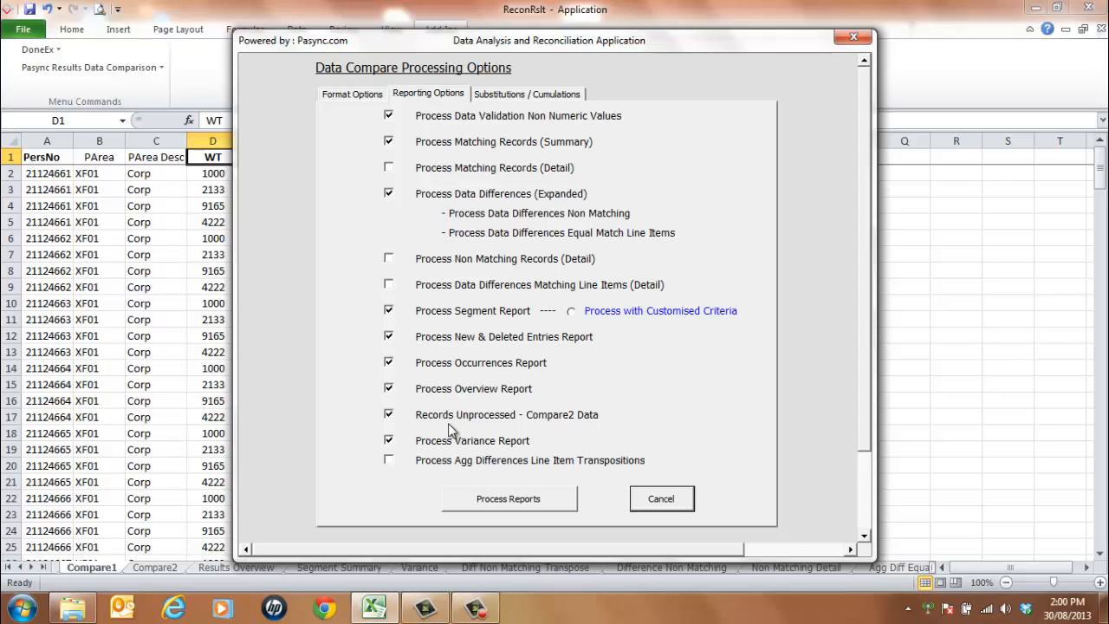
{"action": "left_click", "coordinate": [477, 502]}
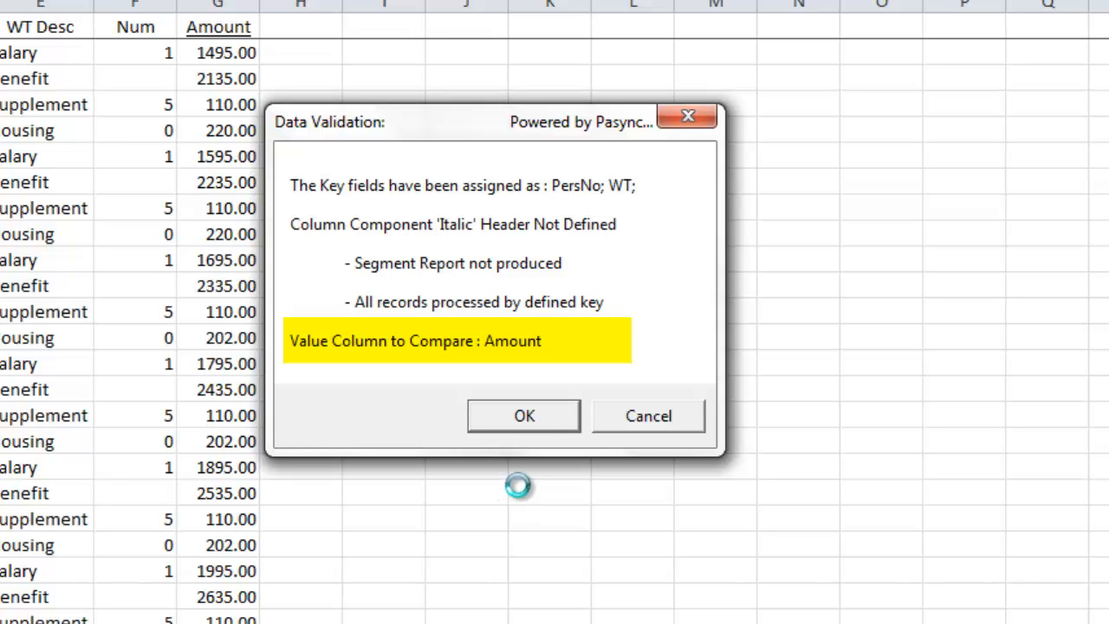
{"action": "left_click", "coordinate": [526, 420]}
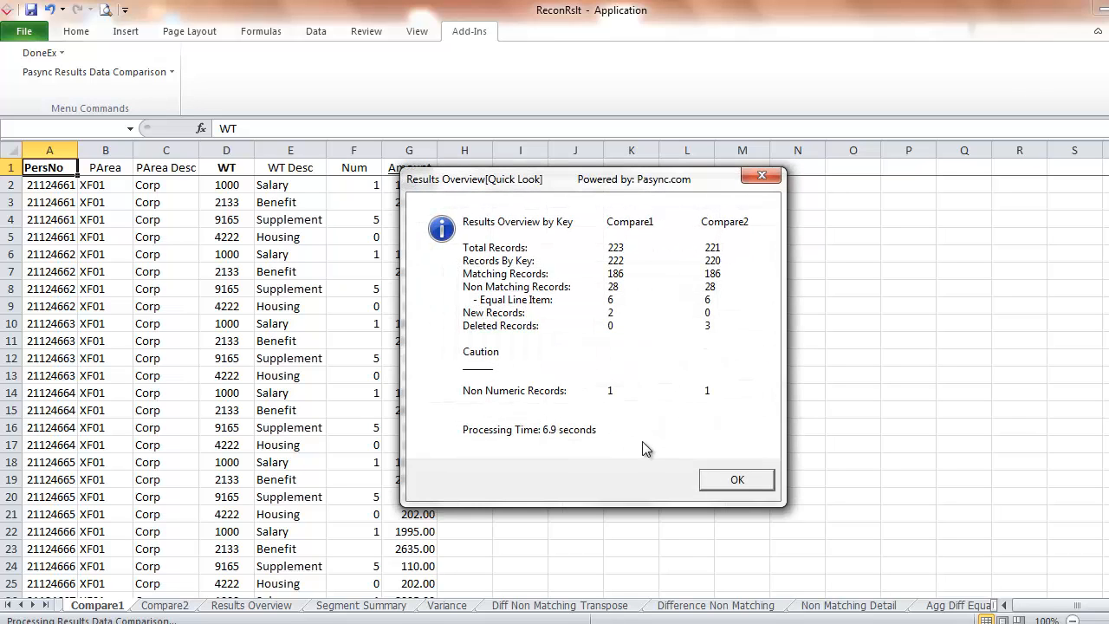
{"action": "left_click", "coordinate": [736, 480]}
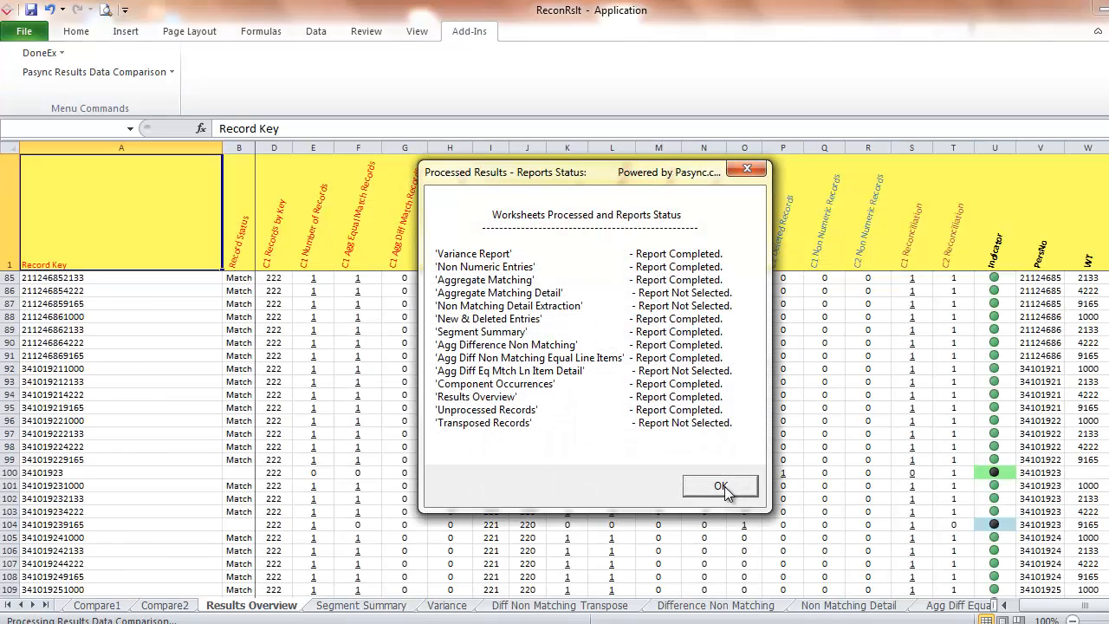
{"action": "left_click", "coordinate": [724, 486]}
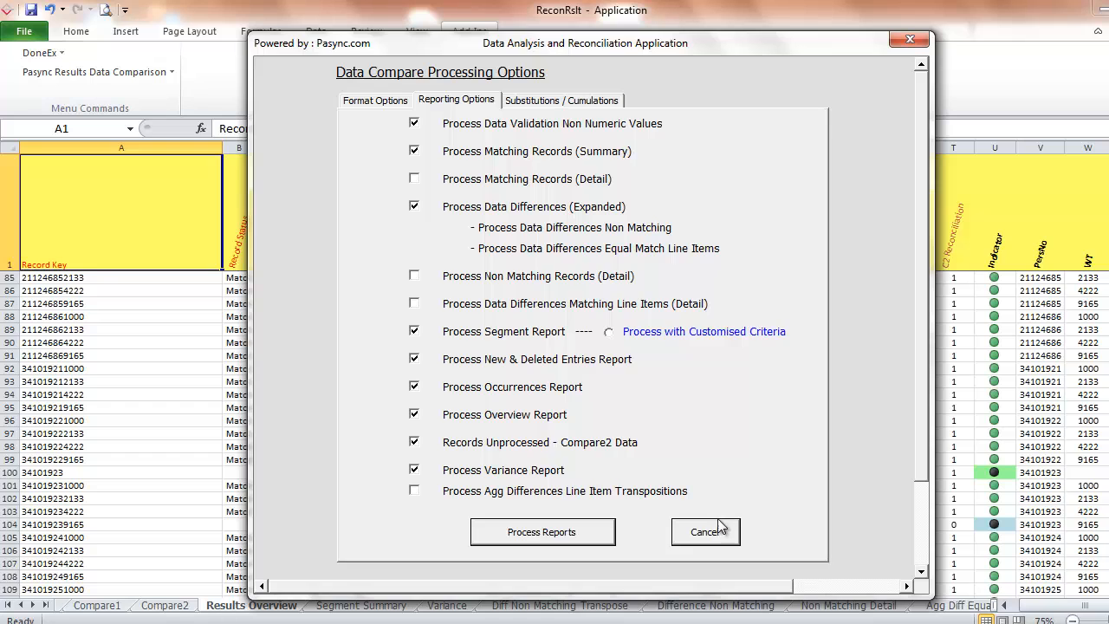
{"action": "left_click", "coordinate": [708, 531]}
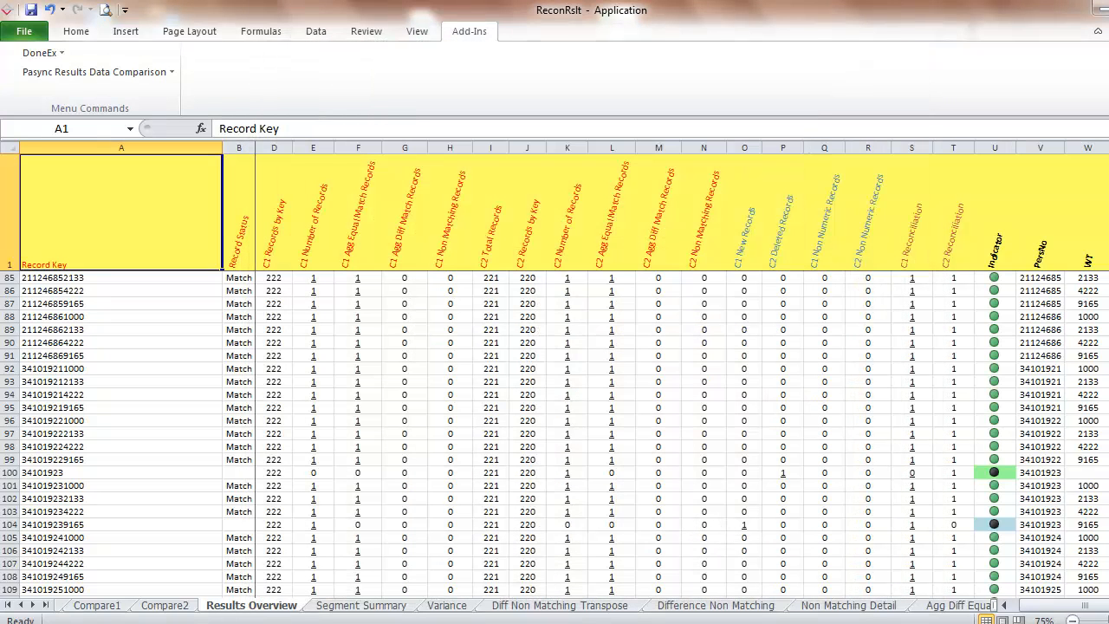
Review the record rows and the Indicator column in the Results Overview worksheet
{"action": "scroll", "coordinate": [555, 433], "scroll_direction": "down", "scroll_amount": 8}
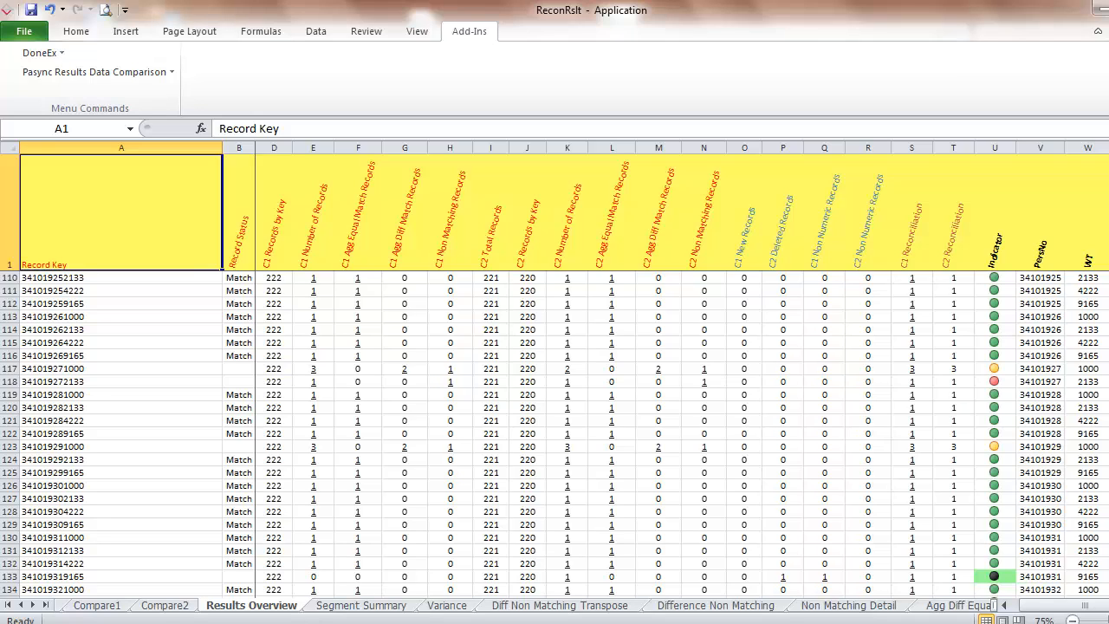
{"action": "left_click", "coordinate": [992, 250]}
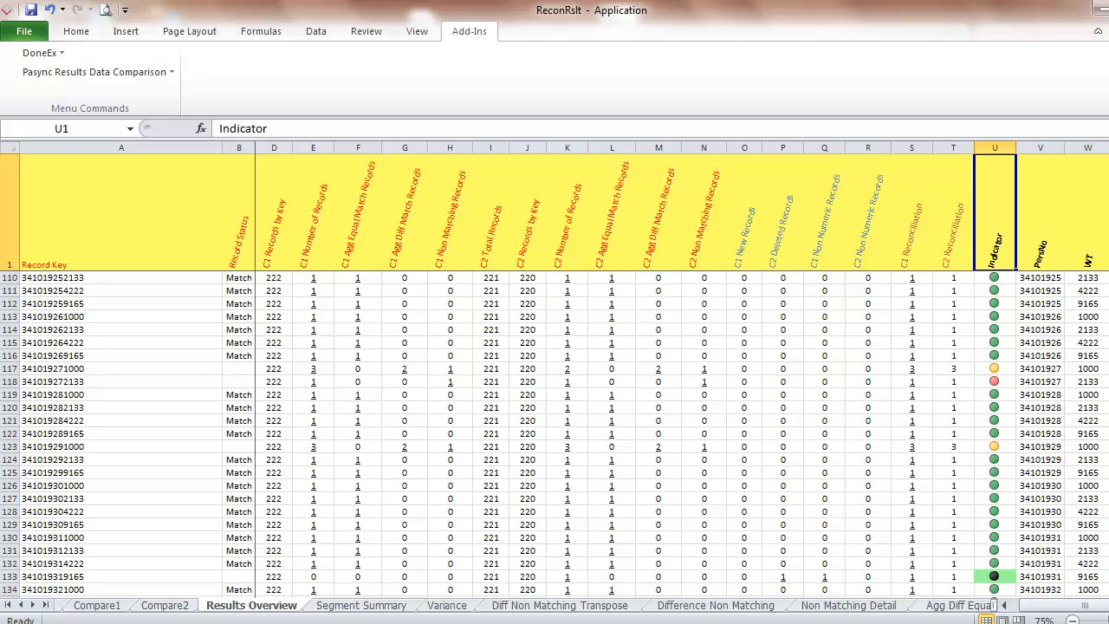
{"action": "scroll", "coordinate": [555, 433], "scroll_direction": "up", "scroll_amount": 8}
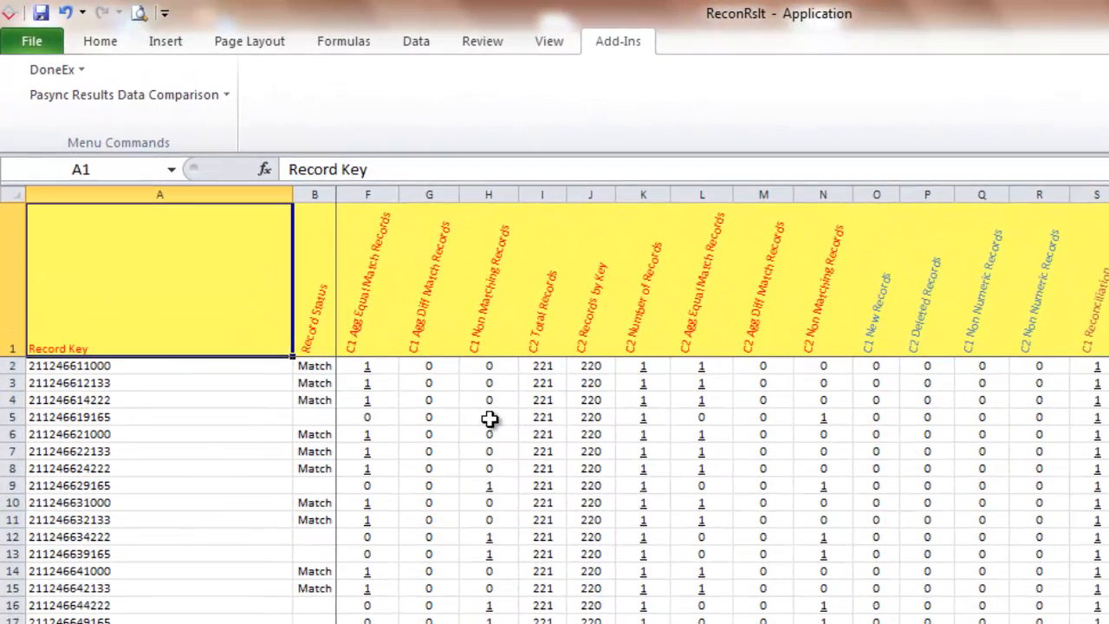
Drill into the C1 Non Matching Records entry in row 5 and the C2 Agg Equal Match Records entry in row 10, returning to Results Overview each time
{"action": "left_click", "coordinate": [489, 419]}
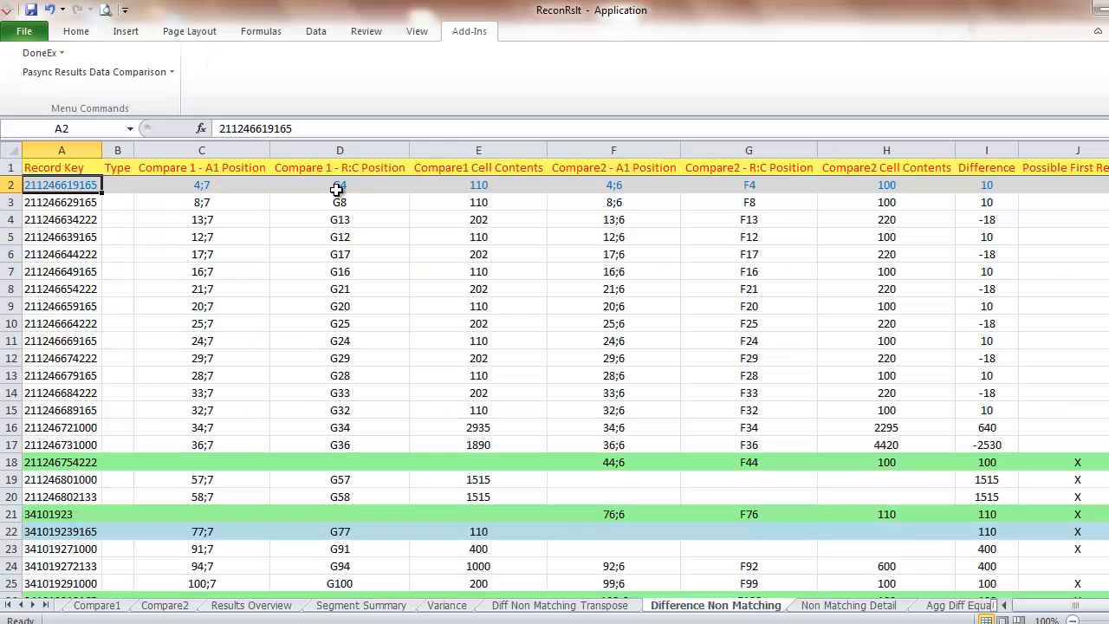
{"action": "left_click", "coordinate": [447, 243]}
{"action": "double_click", "coordinate": [340, 186]}
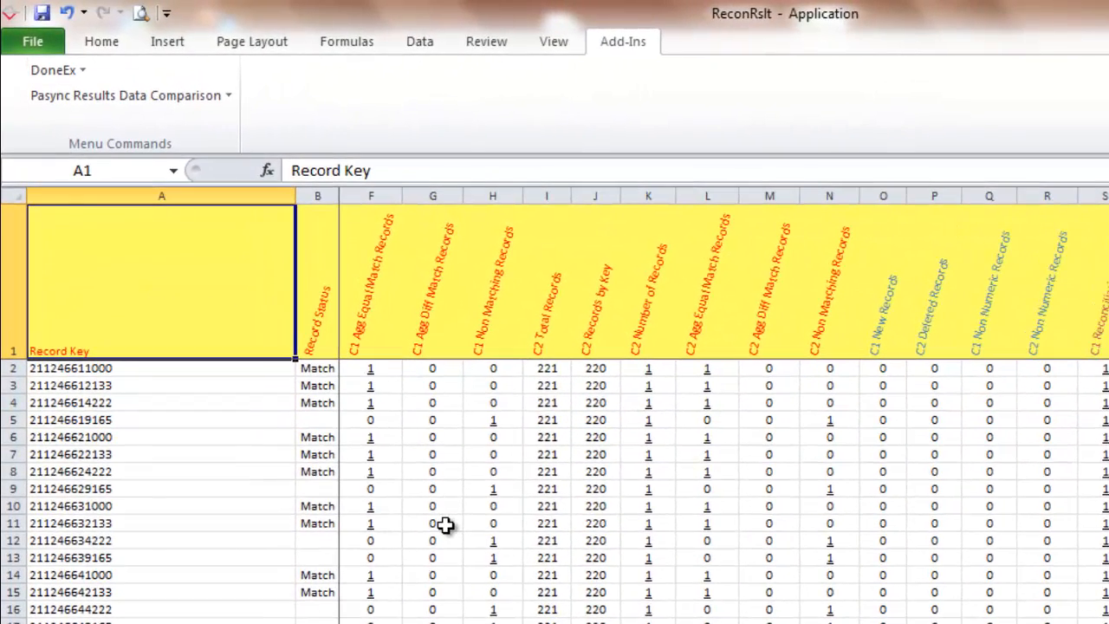
{"action": "left_click", "coordinate": [707, 507]}
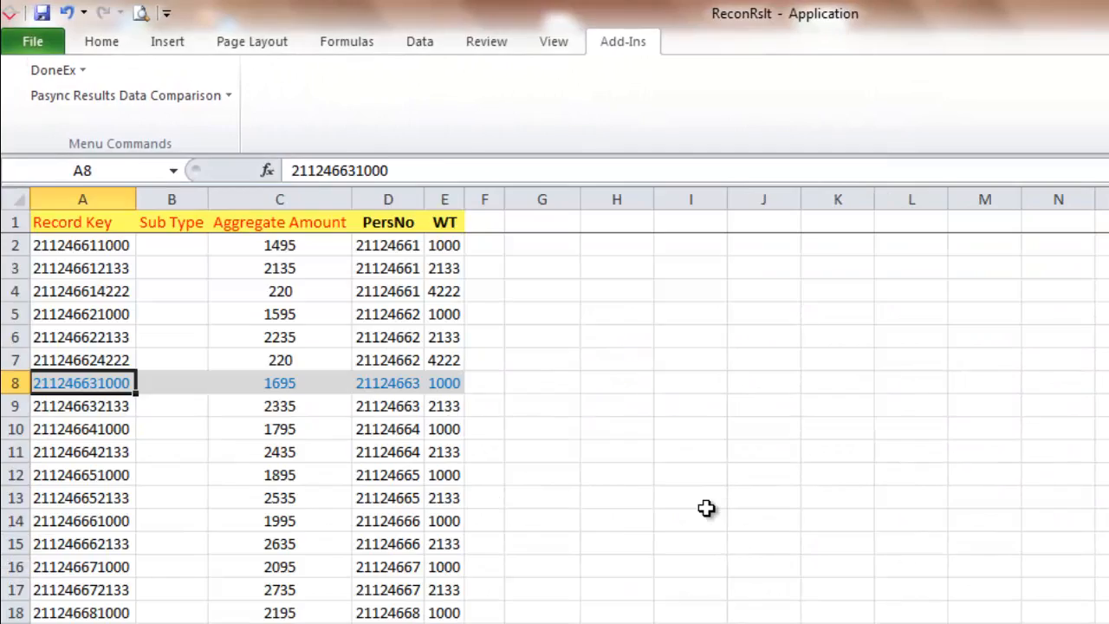
{"action": "double_click", "coordinate": [392, 383]}
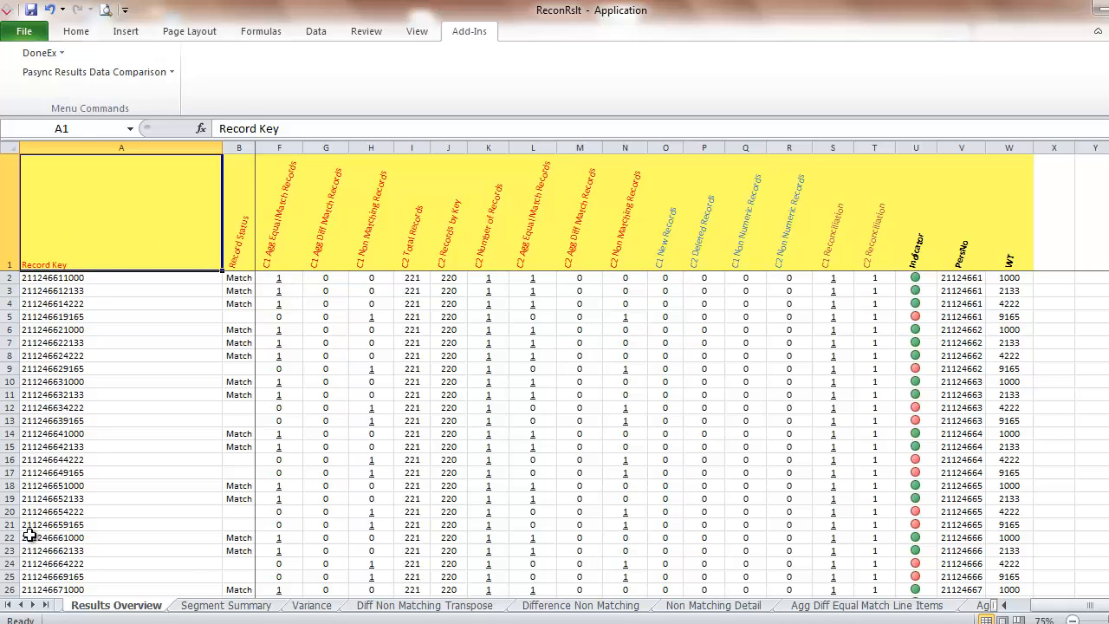
Fill cell A10 in the PersNo column of the Compare1 worksheet with the recent light yellow color
{"action": "left_click", "coordinate": [20, 605]}
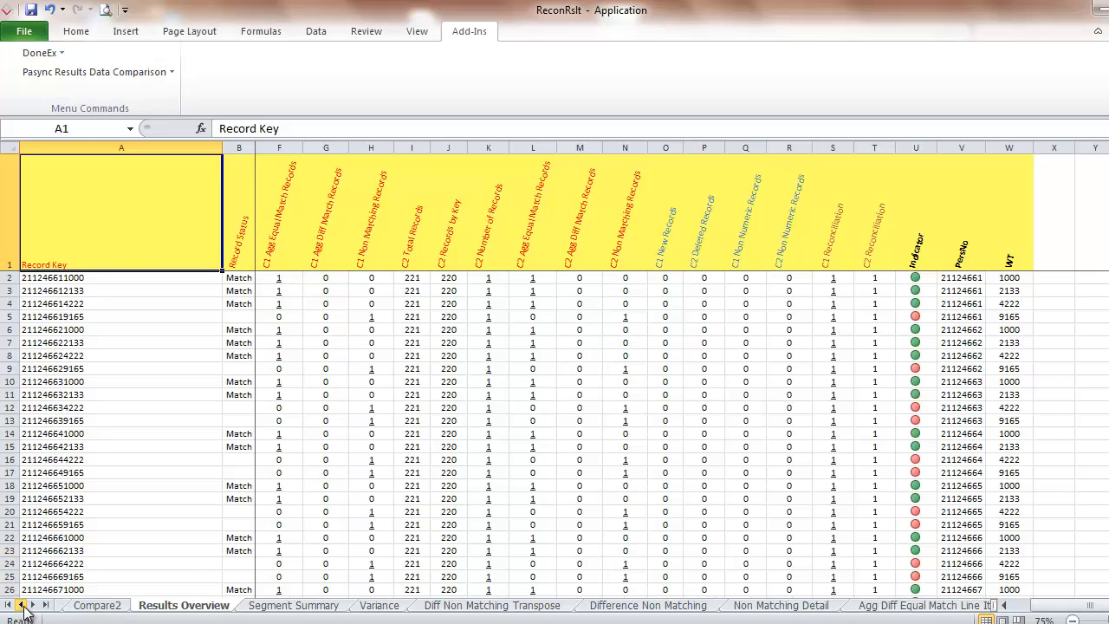
{"action": "left_click", "coordinate": [20, 605]}
{"action": "left_click", "coordinate": [20, 604]}
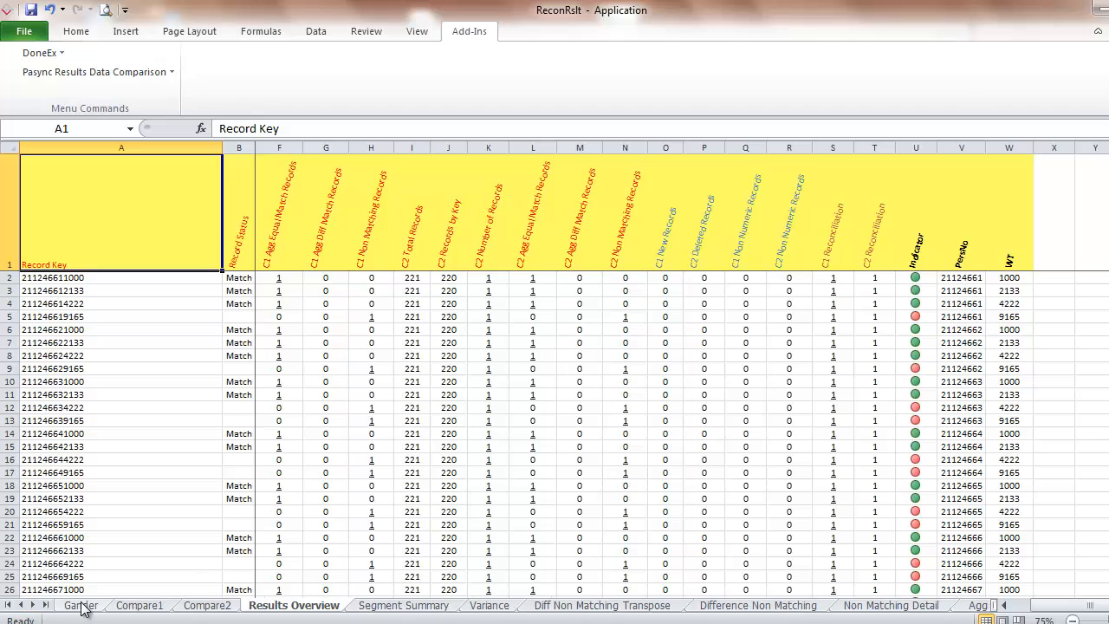
{"action": "left_click", "coordinate": [132, 607]}
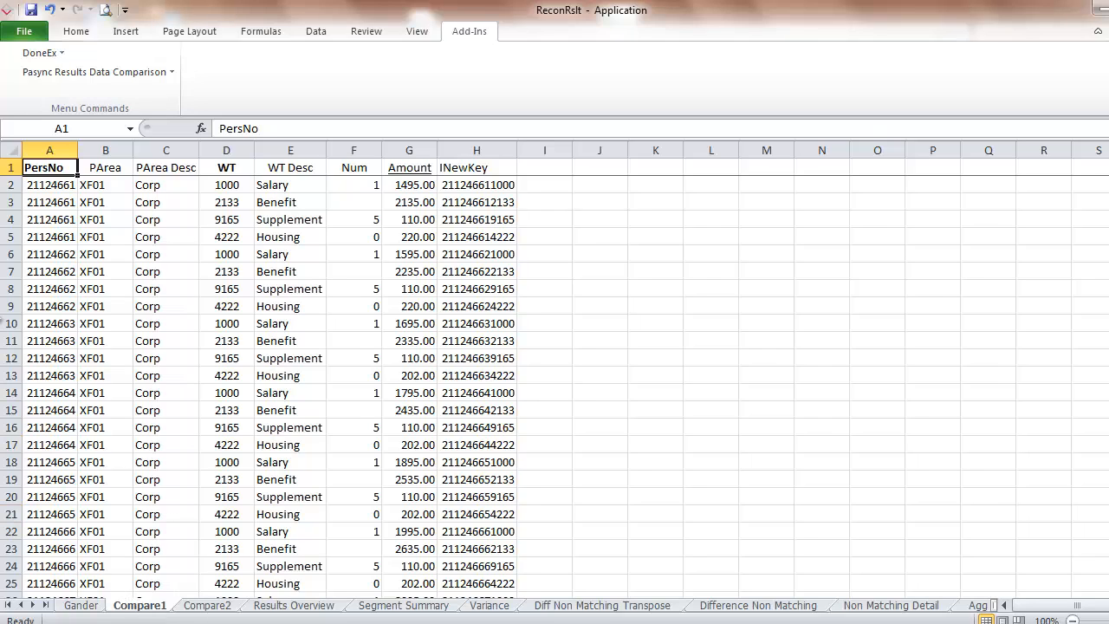
{"action": "left_click", "coordinate": [53, 330]}
{"action": "left_click", "coordinate": [75, 34]}
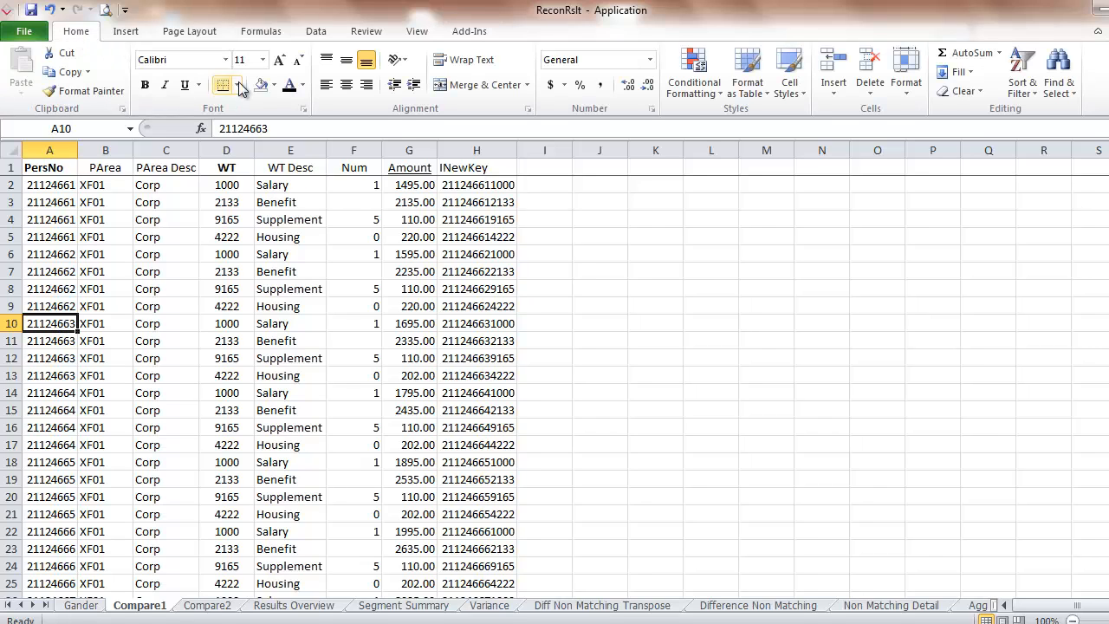
{"action": "left_click", "coordinate": [274, 85]}
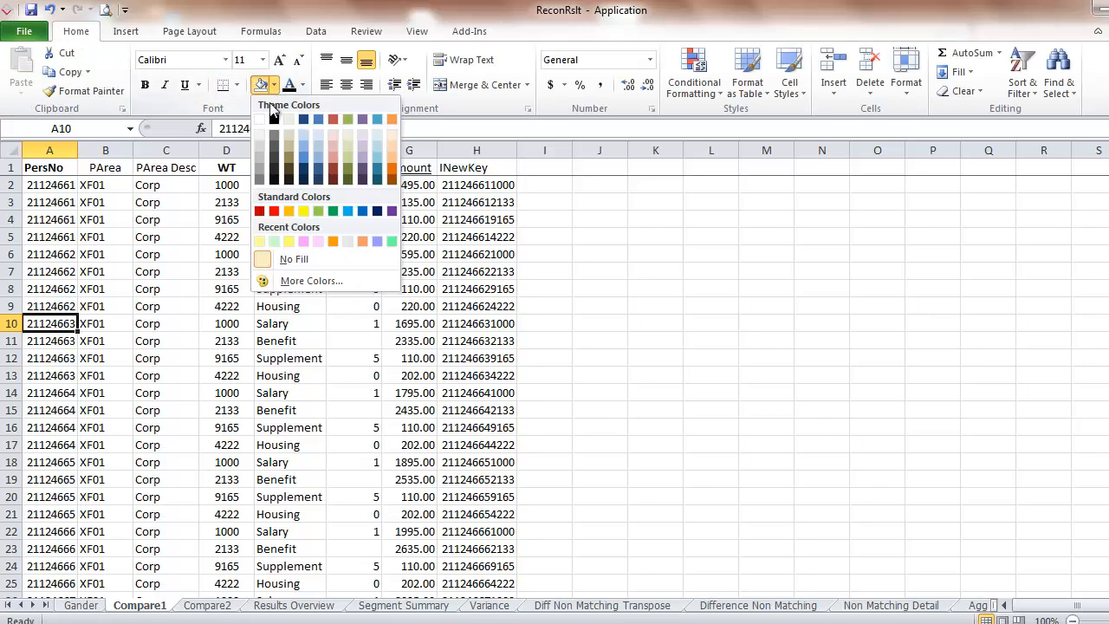
{"action": "left_click", "coordinate": [262, 243]}
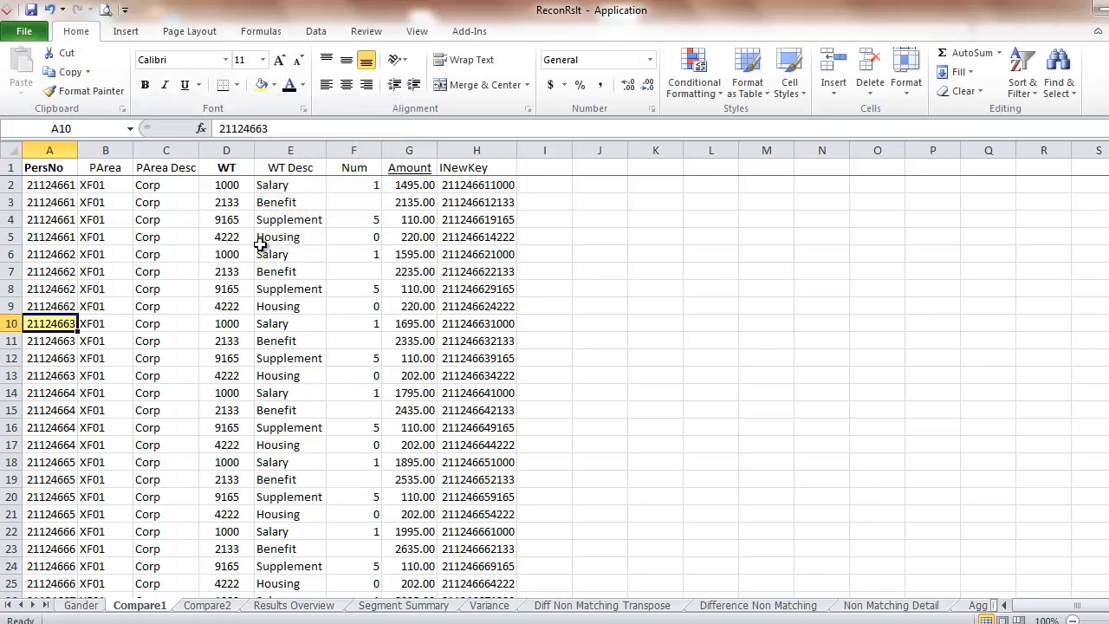
Rerun the Results Data Comparison for the color-marked personnel number with the preset reporting options, and close the result summaries and options dialog
{"action": "left_click", "coordinate": [468, 30]}
{"action": "left_click", "coordinate": [161, 73]}
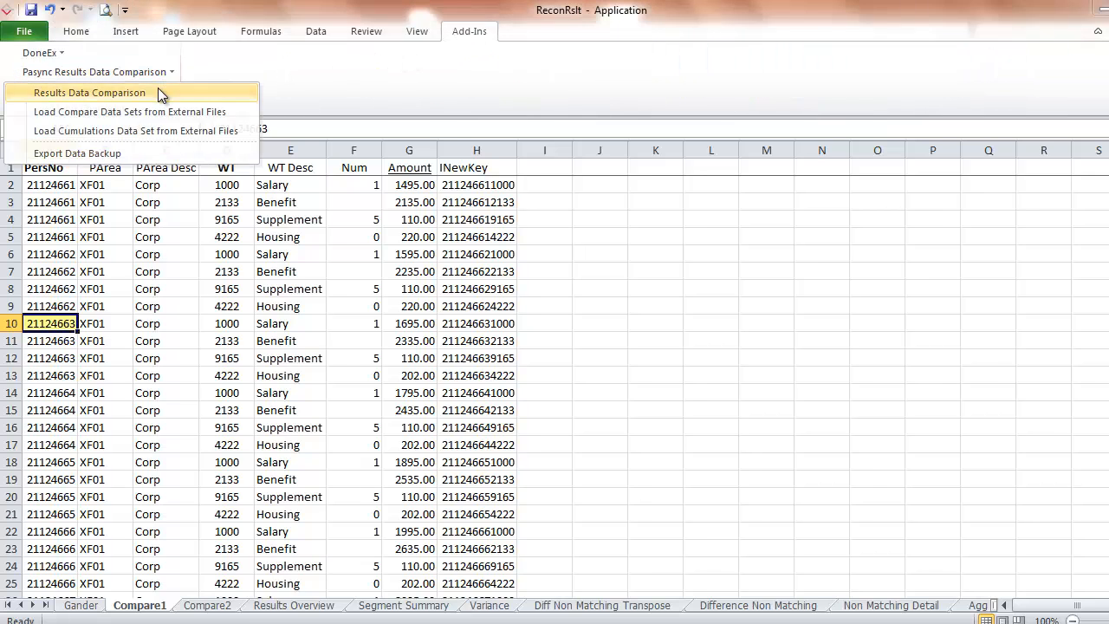
{"action": "left_click", "coordinate": [158, 89]}
{"action": "left_click", "coordinate": [449, 102]}
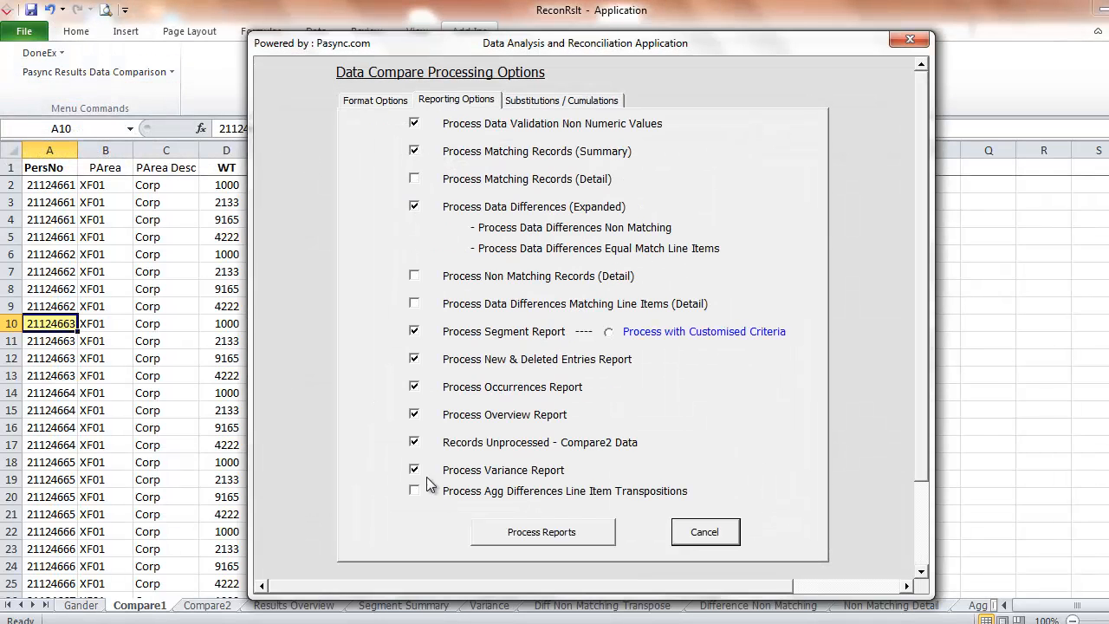
{"action": "left_click", "coordinate": [525, 534]}
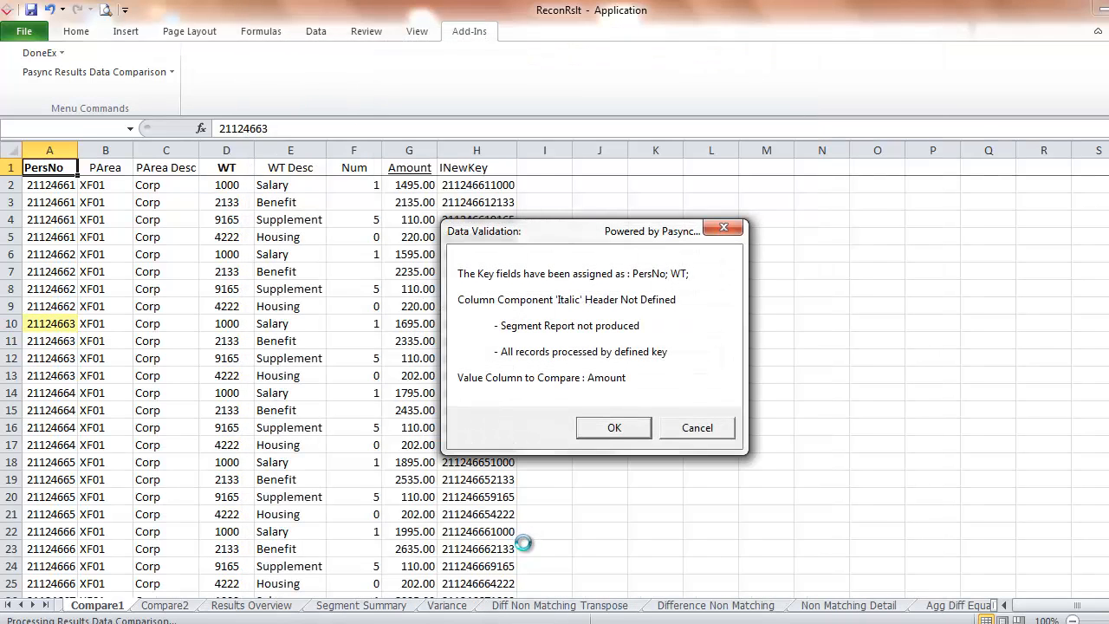
{"action": "left_click", "coordinate": [607, 424]}
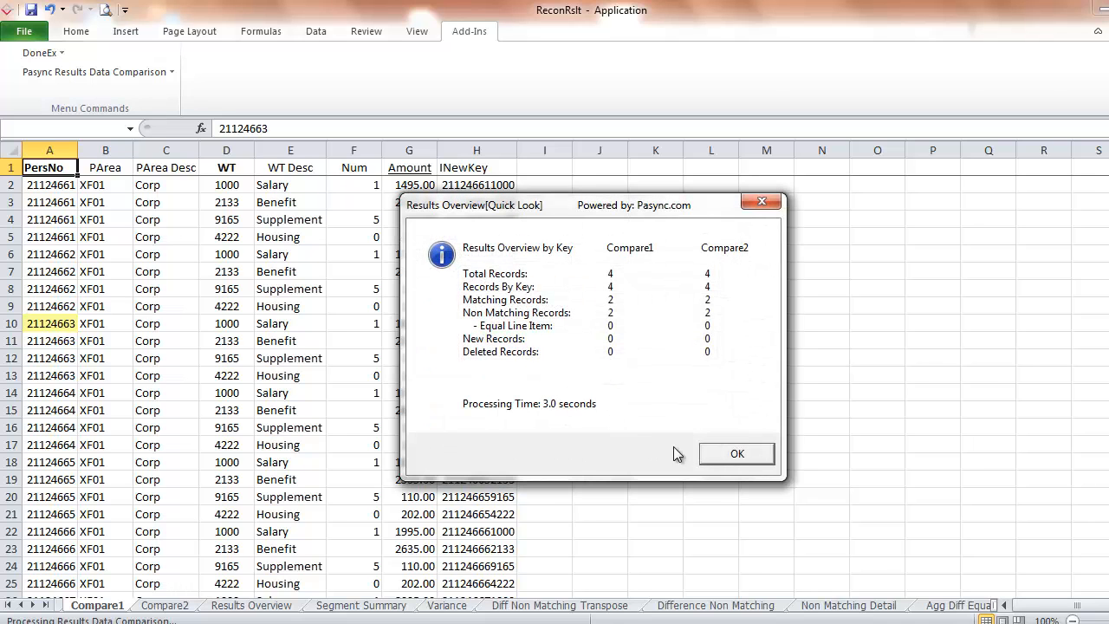
{"action": "left_click", "coordinate": [720, 454]}
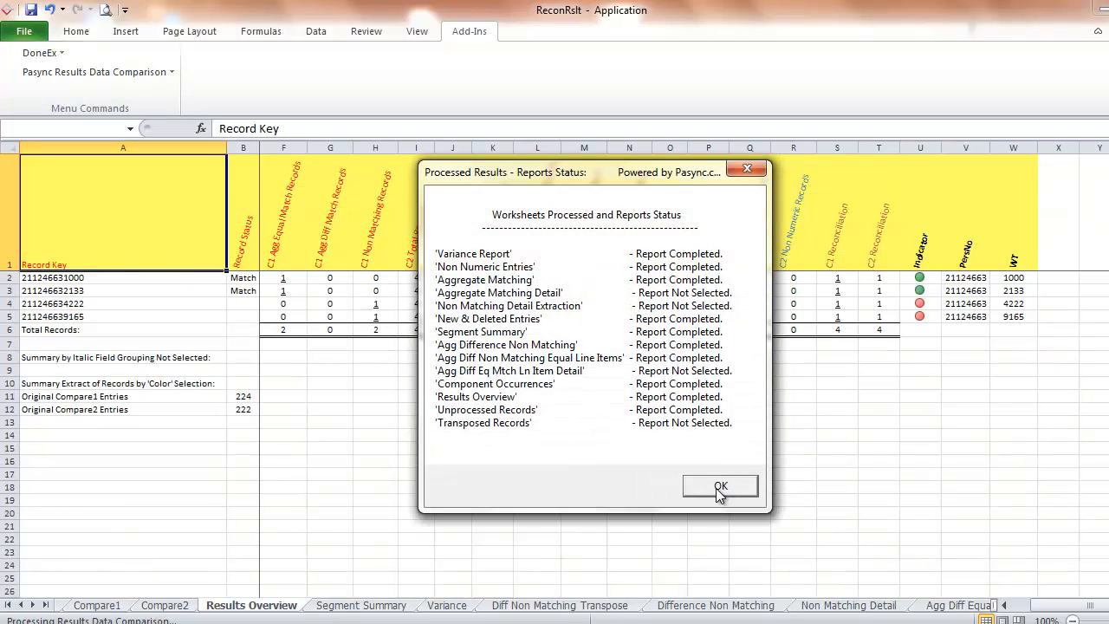
{"action": "left_click", "coordinate": [720, 488]}
{"action": "left_click", "coordinate": [706, 533]}
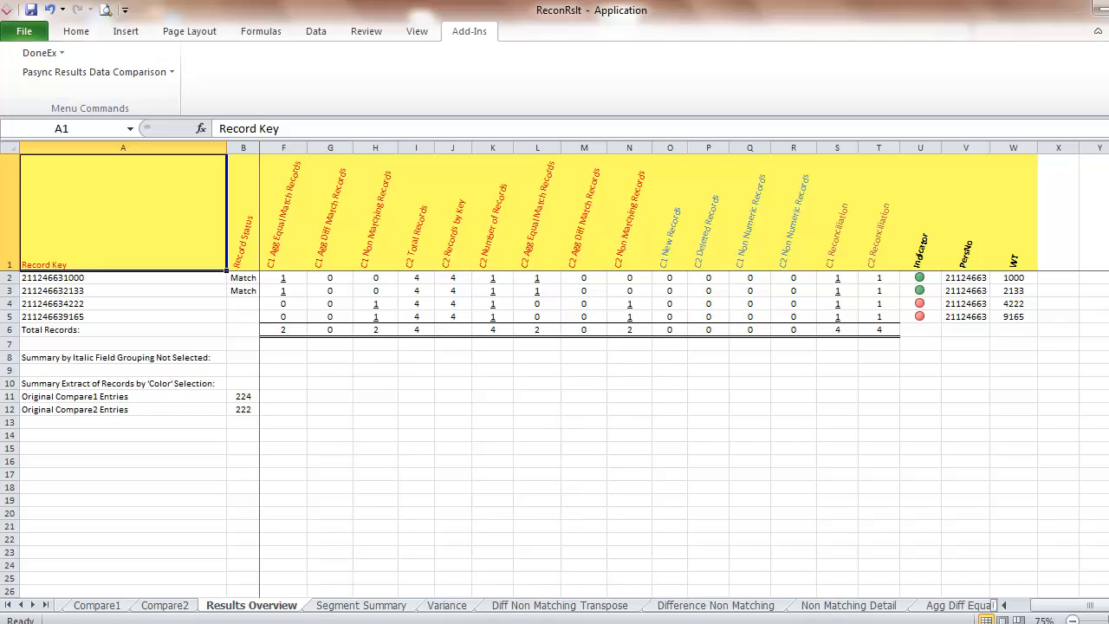
Fill the 9165 wage type in cell D8 of the Compare1 worksheet with light yellow
{"action": "left_click", "coordinate": [109, 606]}
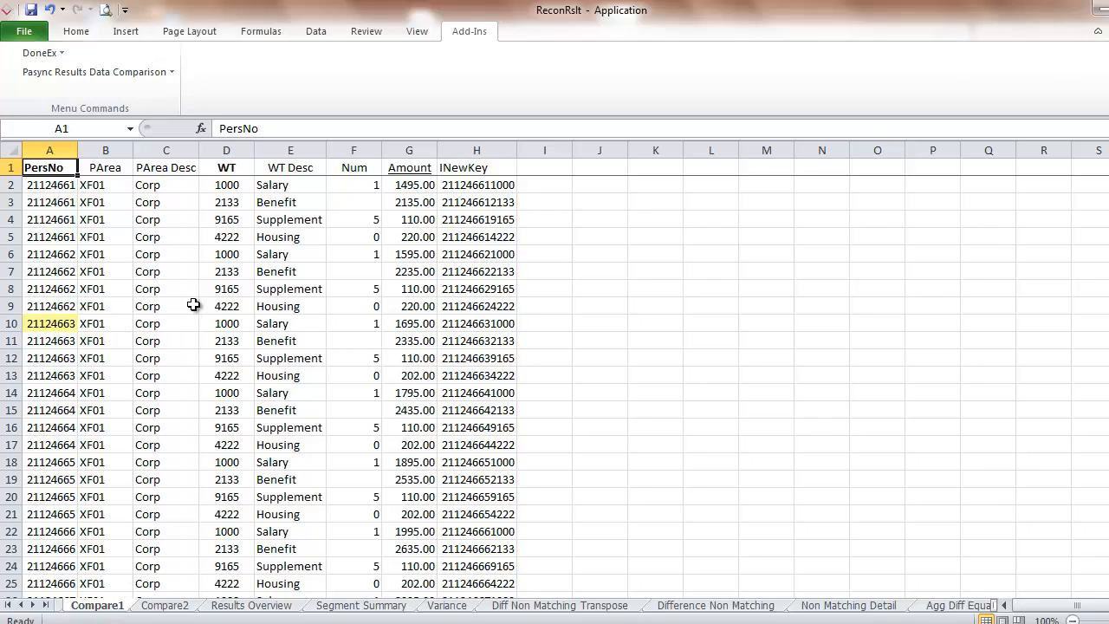
{"action": "left_click", "coordinate": [231, 291]}
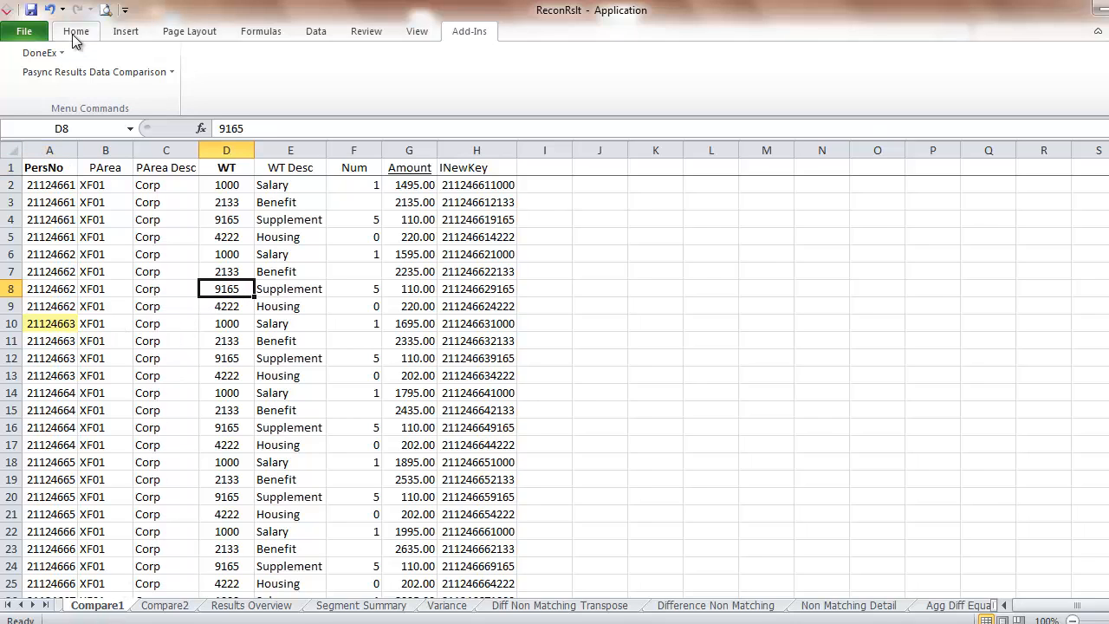
{"action": "left_click", "coordinate": [80, 36]}
{"action": "left_click", "coordinate": [261, 84]}
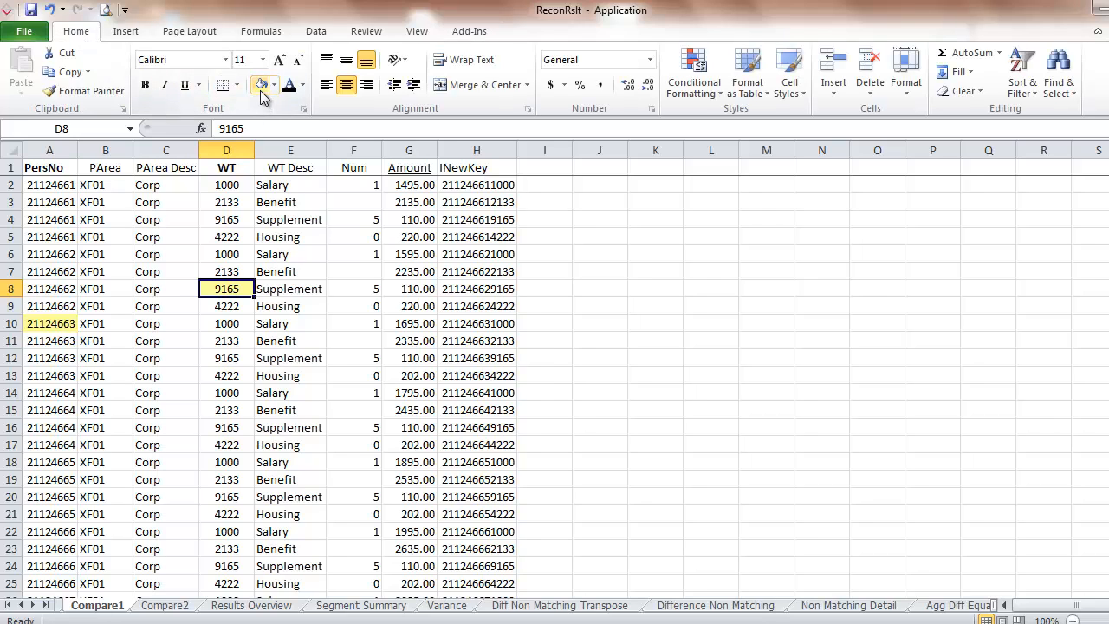
Remove the fill color from the marked personnel number in cell A10 of the Compare1 worksheet
{"action": "left_click", "coordinate": [68, 322]}
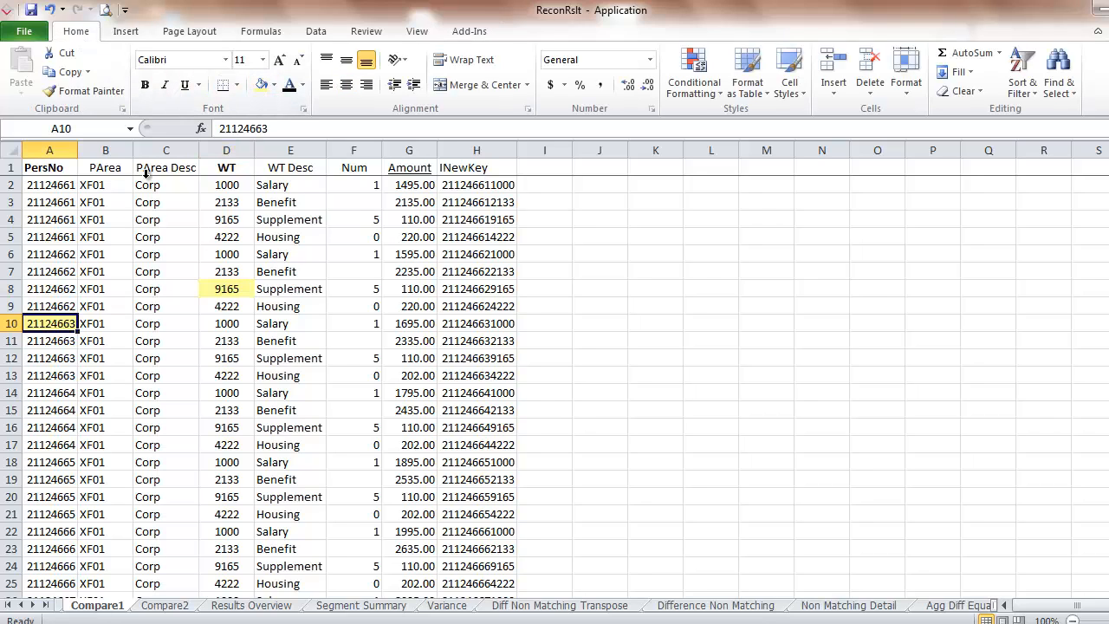
{"action": "left_click", "coordinate": [274, 84]}
{"action": "left_click", "coordinate": [266, 260]}
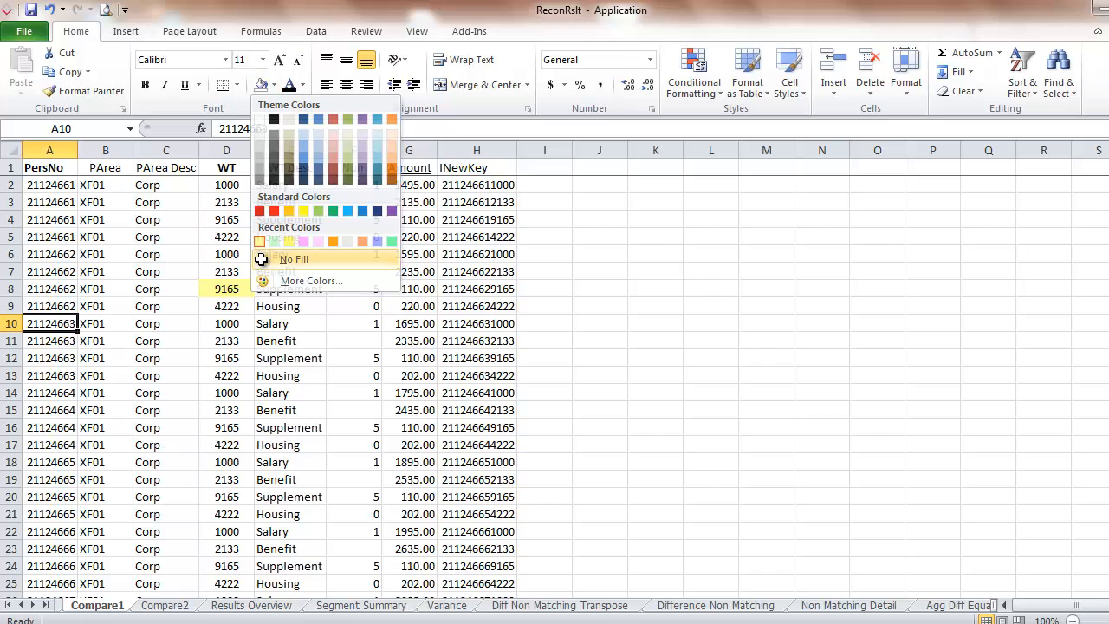
Rerun the Results Data Comparison for the color-marked 9165 wage type with the preset reporting options, and close the result summaries and options dialog
{"action": "left_click", "coordinate": [468, 33]}
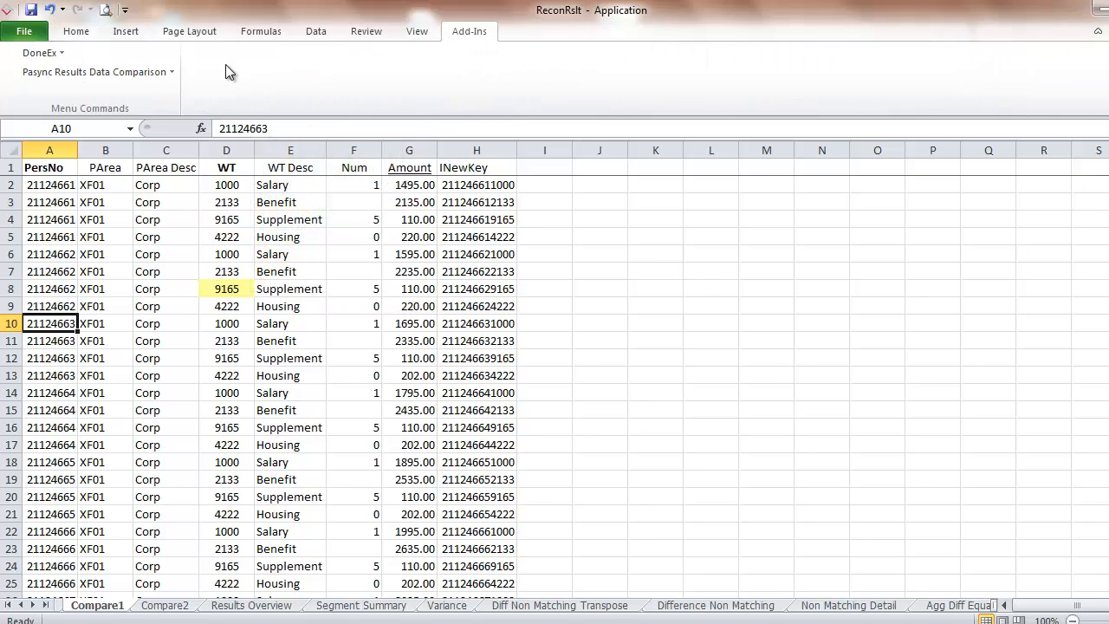
{"action": "left_click", "coordinate": [161, 73]}
{"action": "left_click", "coordinate": [158, 92]}
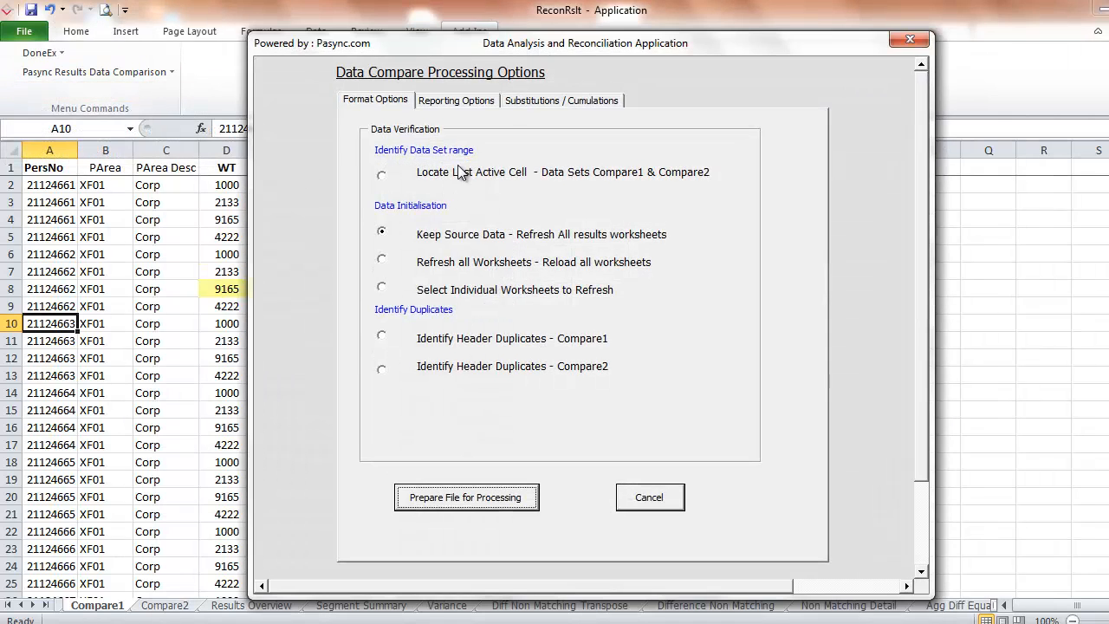
{"action": "left_click", "coordinate": [478, 102]}
{"action": "left_click", "coordinate": [545, 542]}
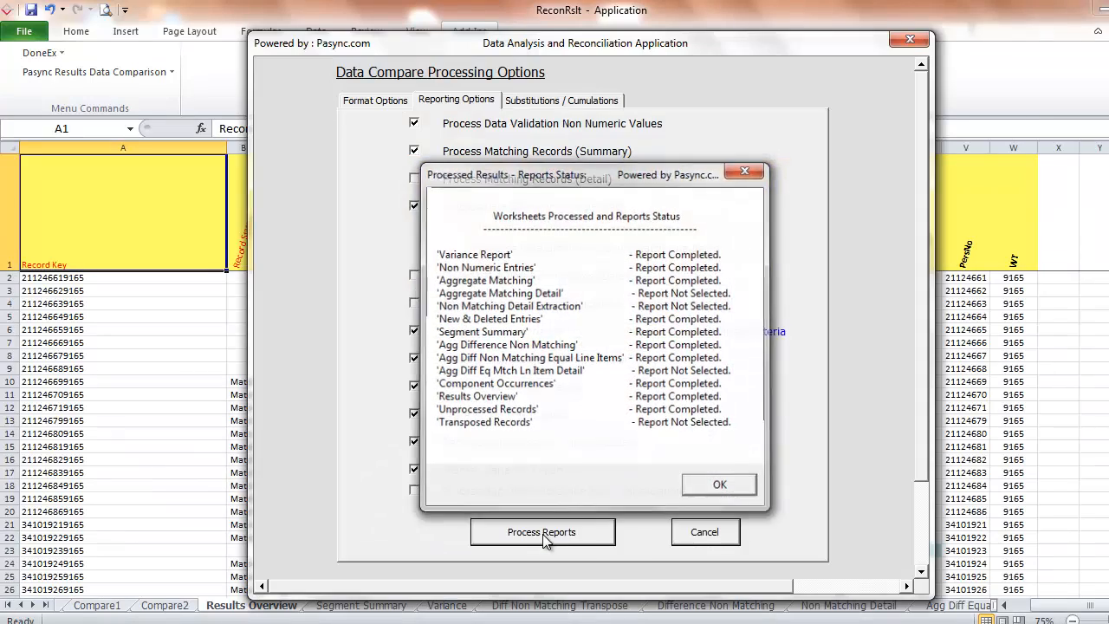
{"action": "key", "text": "Return"}
{"action": "left_click", "coordinate": [700, 534]}
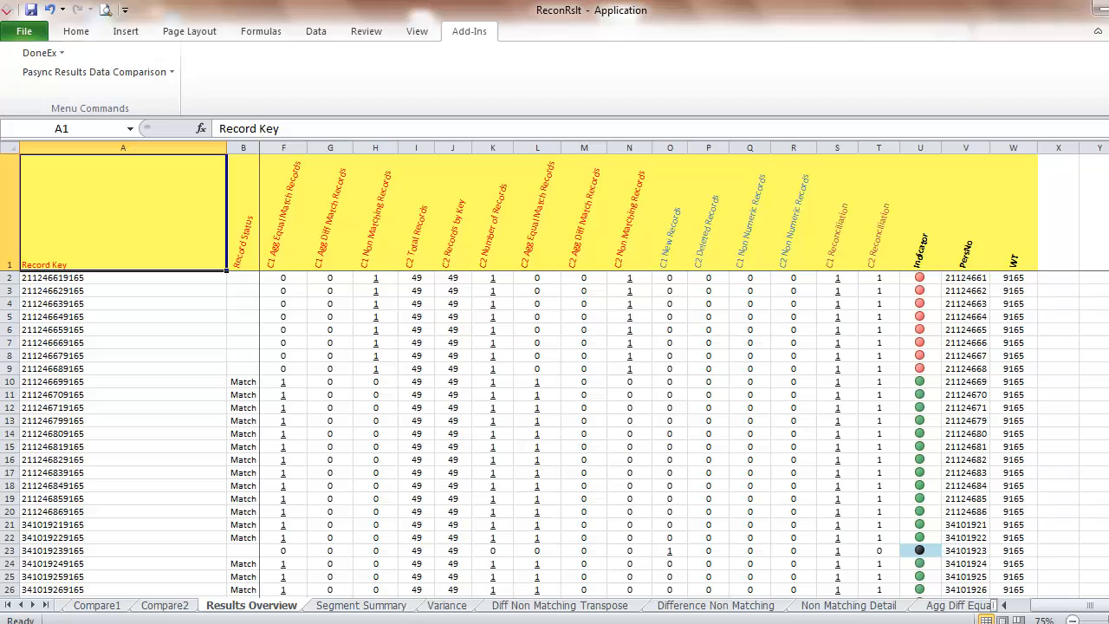
Inspect the WT column in Results Overview and check the records down to the Total Records row
{"action": "left_click", "coordinate": [1018, 242]}
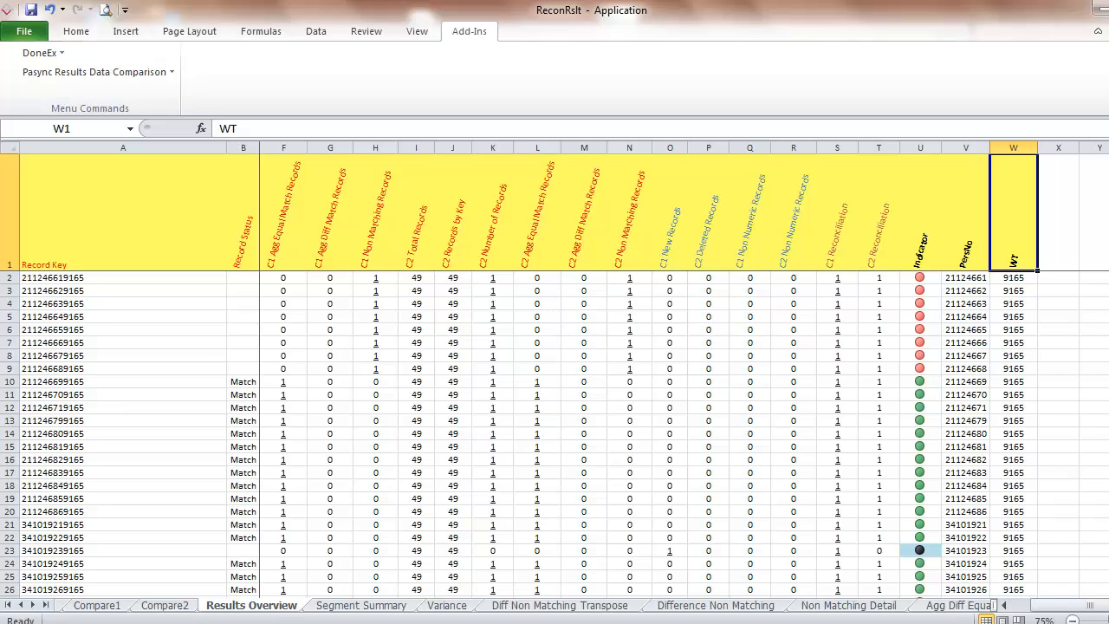
{"action": "scroll", "coordinate": [555, 433], "scroll_direction": "down", "scroll_amount": 8}
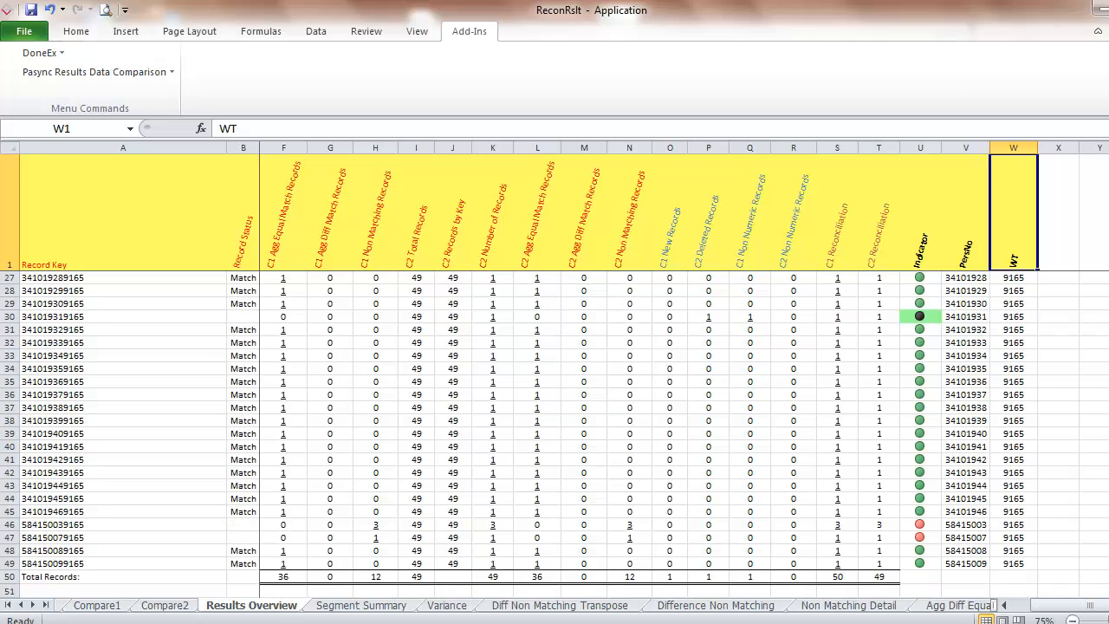
{"action": "scroll", "coordinate": [554, 434], "scroll_direction": "up", "scroll_amount": 8}
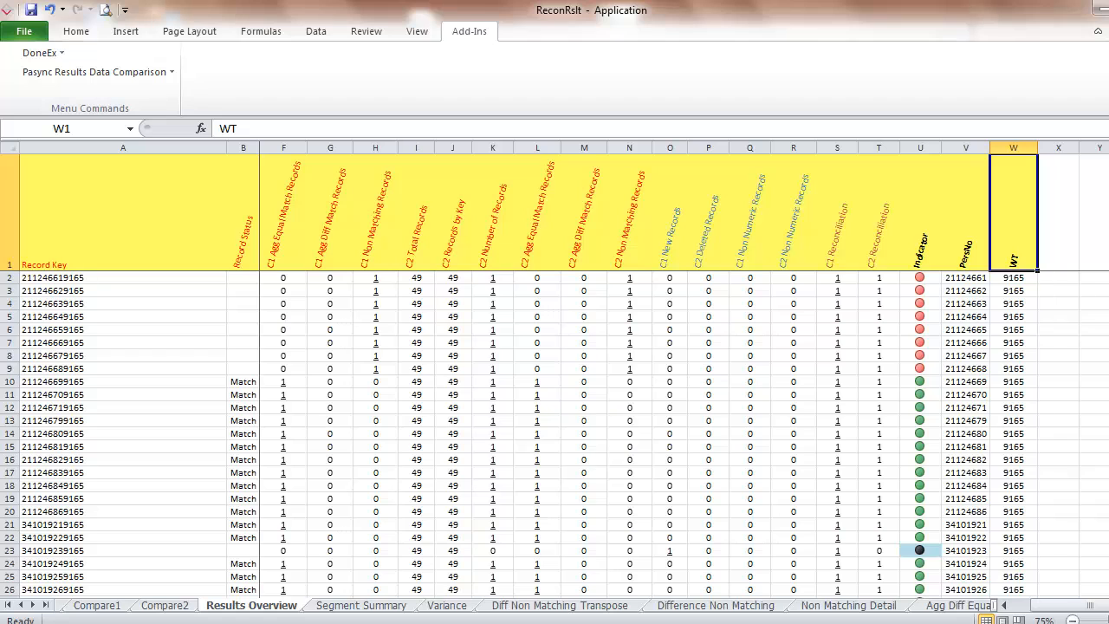
In Compare1, make the PArea header bold to add it as a key field and remove the fill from cell D8
{"action": "left_click", "coordinate": [122, 609]}
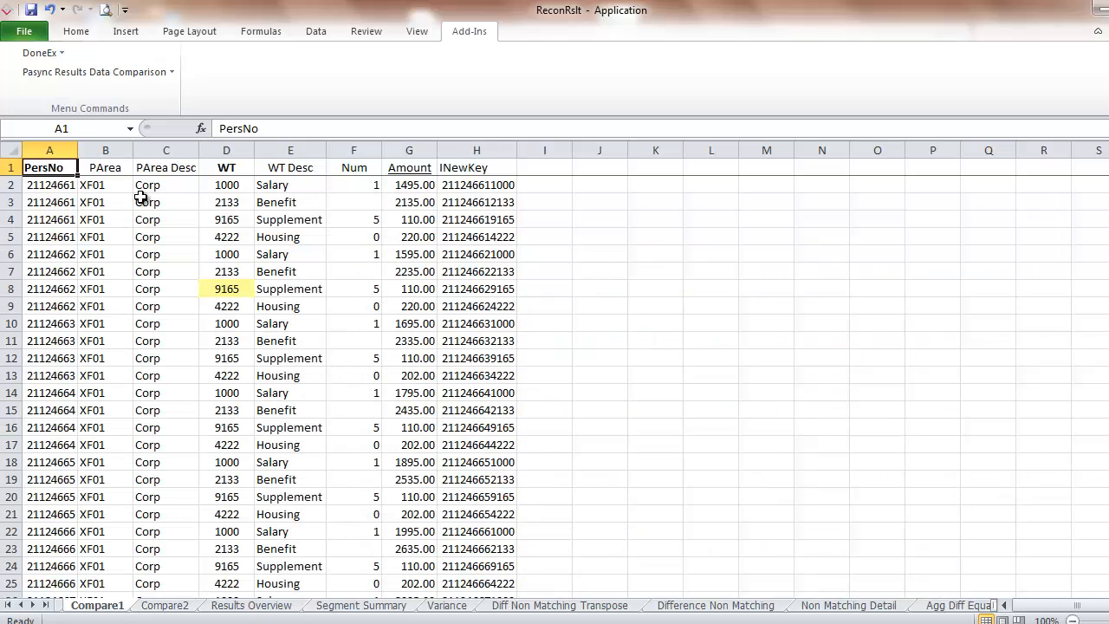
{"action": "left_click", "coordinate": [104, 165]}
{"action": "left_click", "coordinate": [71, 33]}
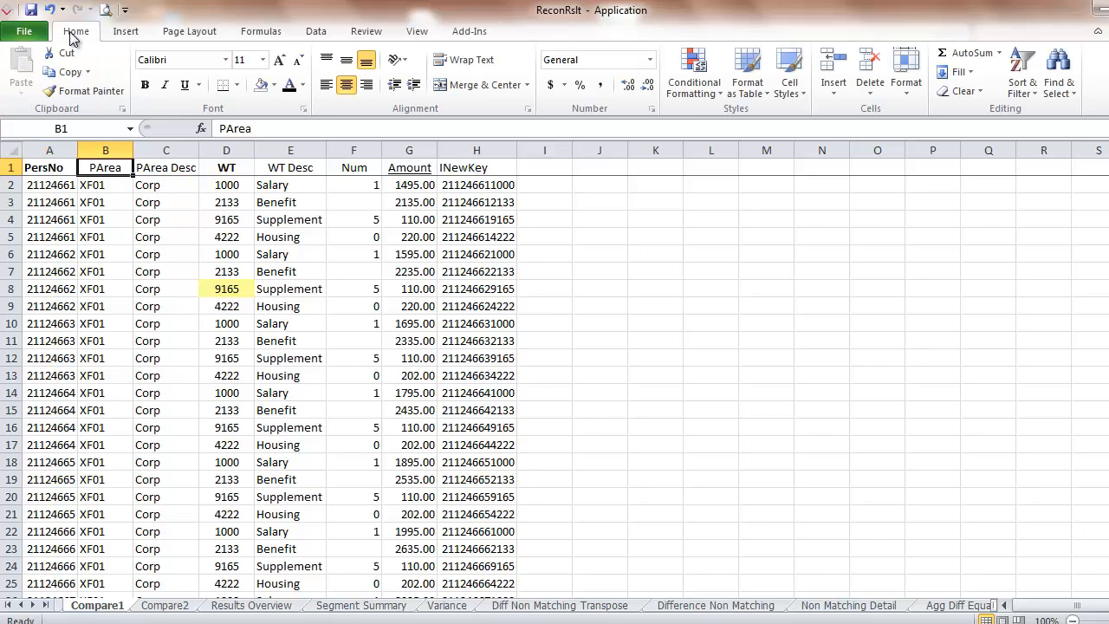
{"action": "left_click", "coordinate": [225, 287]}
{"action": "left_click", "coordinate": [261, 84]}
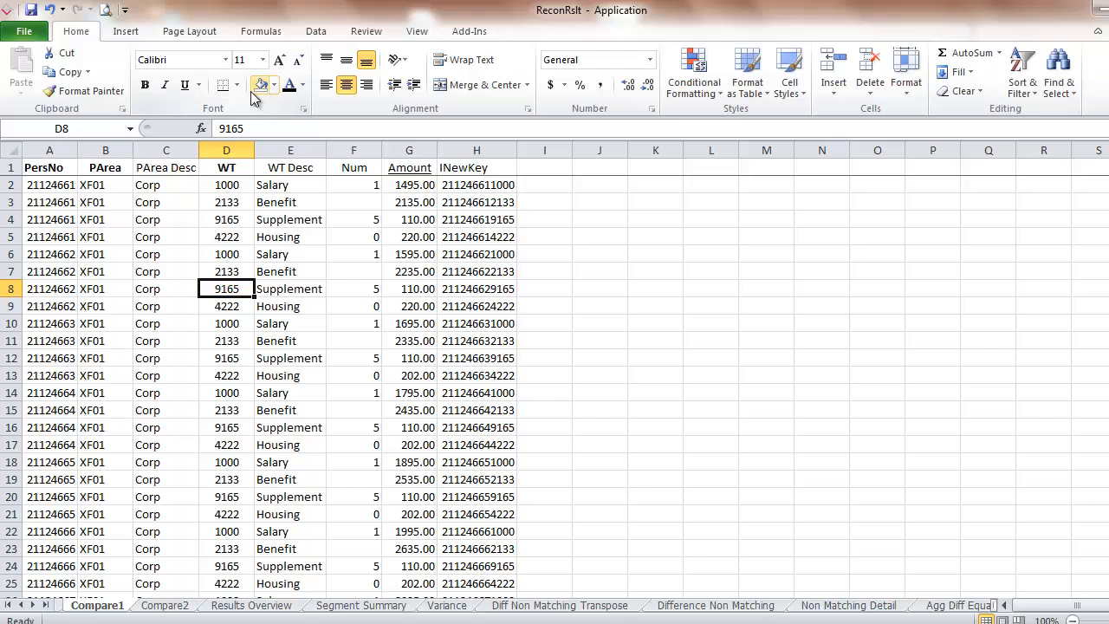
Fill the XF01 entry in cell B7 of the PArea column with the recent light yellow color
{"action": "left_click", "coordinate": [101, 272]}
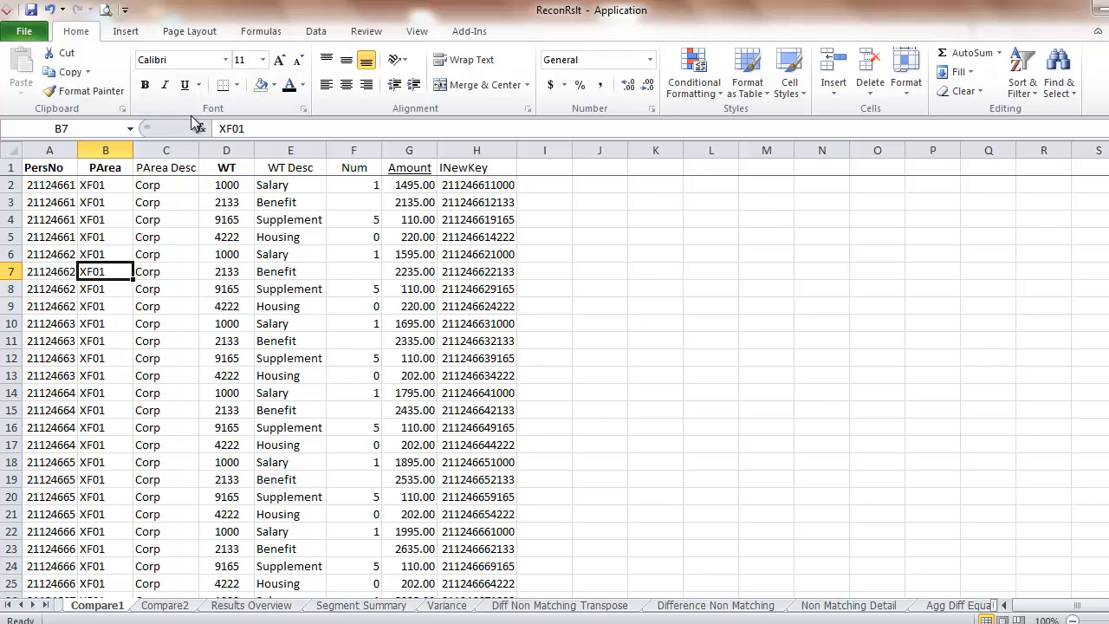
{"action": "left_click", "coordinate": [274, 89]}
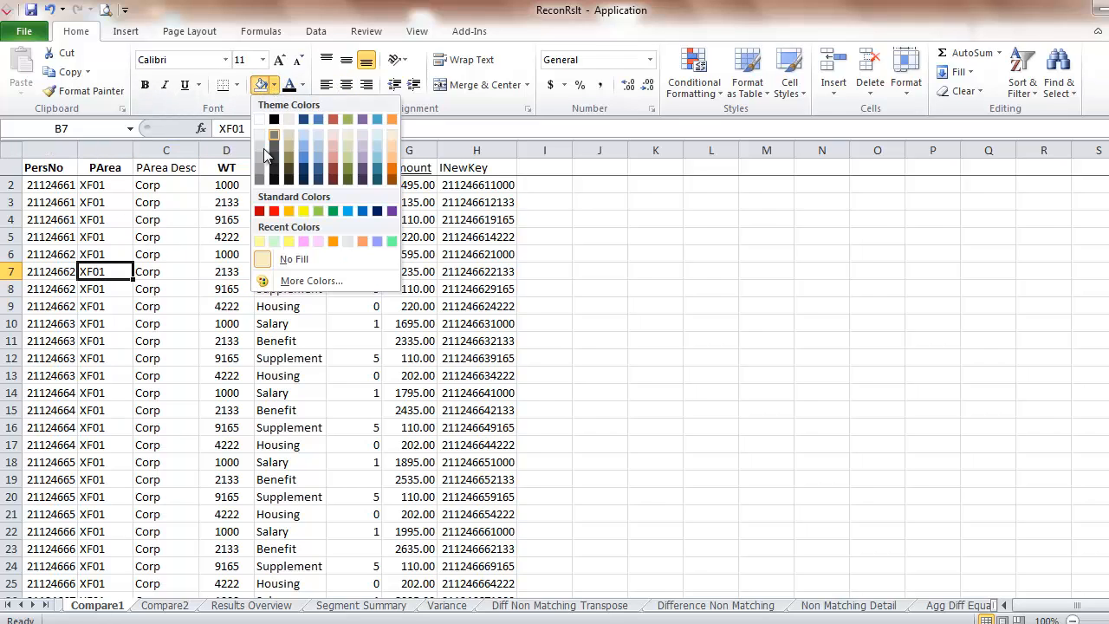
{"action": "left_click", "coordinate": [259, 239]}
Rerun the Results Data Comparison for the color-marked XF01 area with the preset reporting options, close the dialogs, and select the PArea heading in Results Overview
{"action": "left_click", "coordinate": [466, 32]}
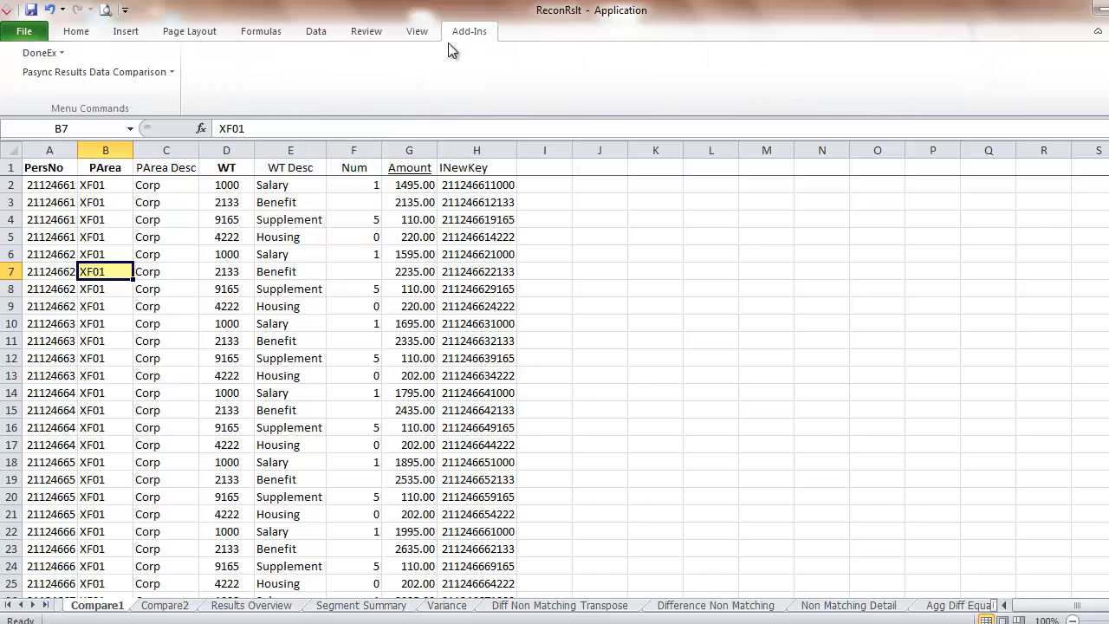
{"action": "left_click", "coordinate": [172, 72]}
{"action": "left_click", "coordinate": [170, 94]}
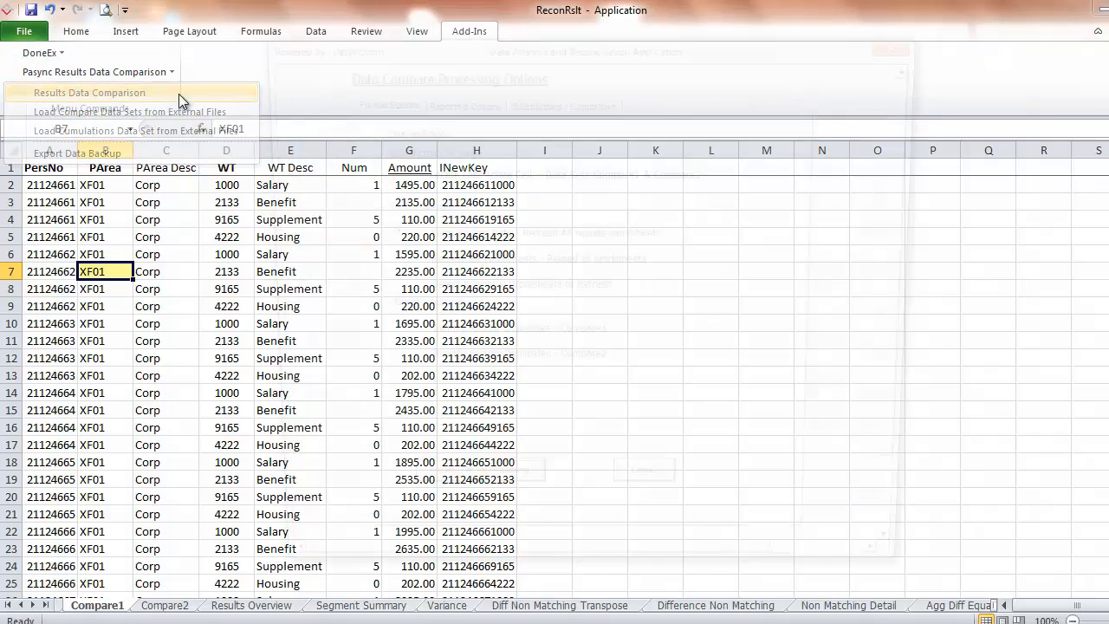
{"action": "left_click", "coordinate": [472, 104]}
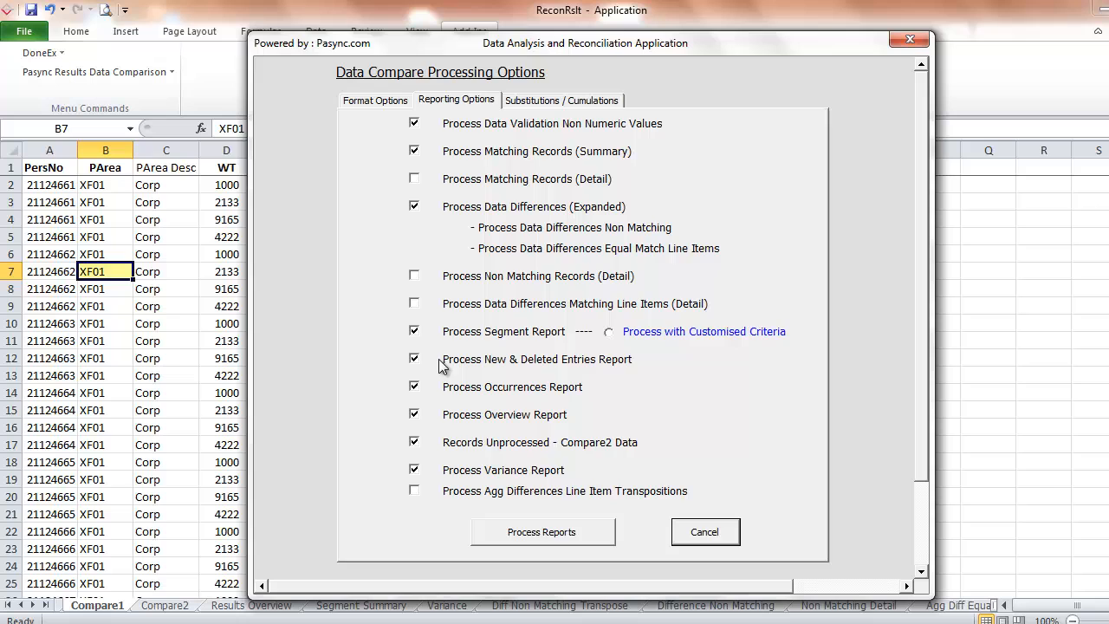
{"action": "left_click", "coordinate": [504, 530]}
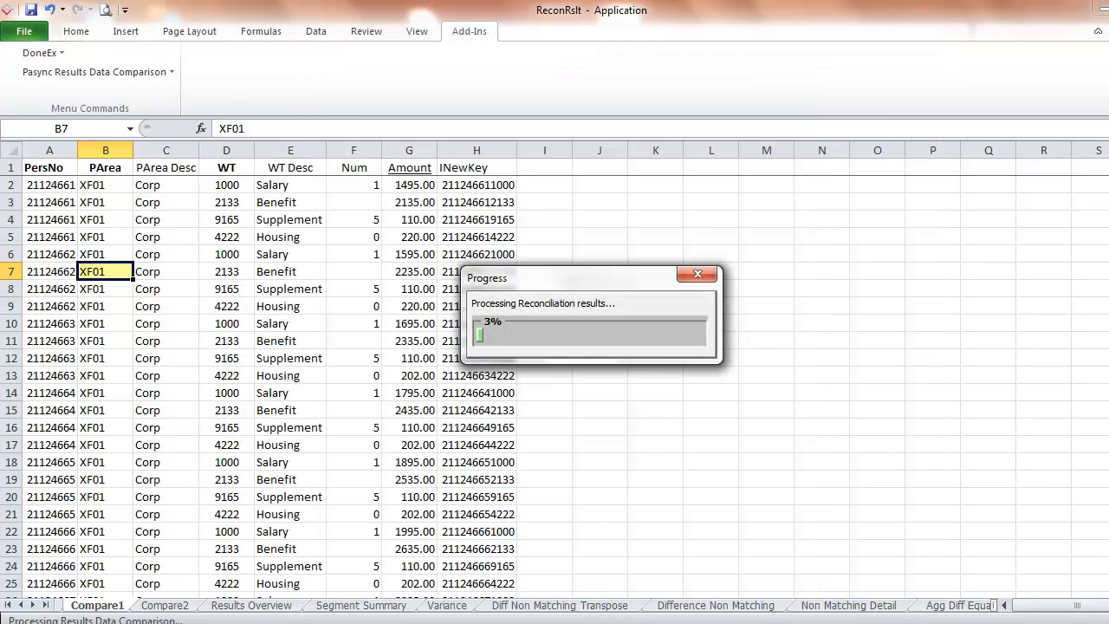
{"action": "key", "text": "Return"}
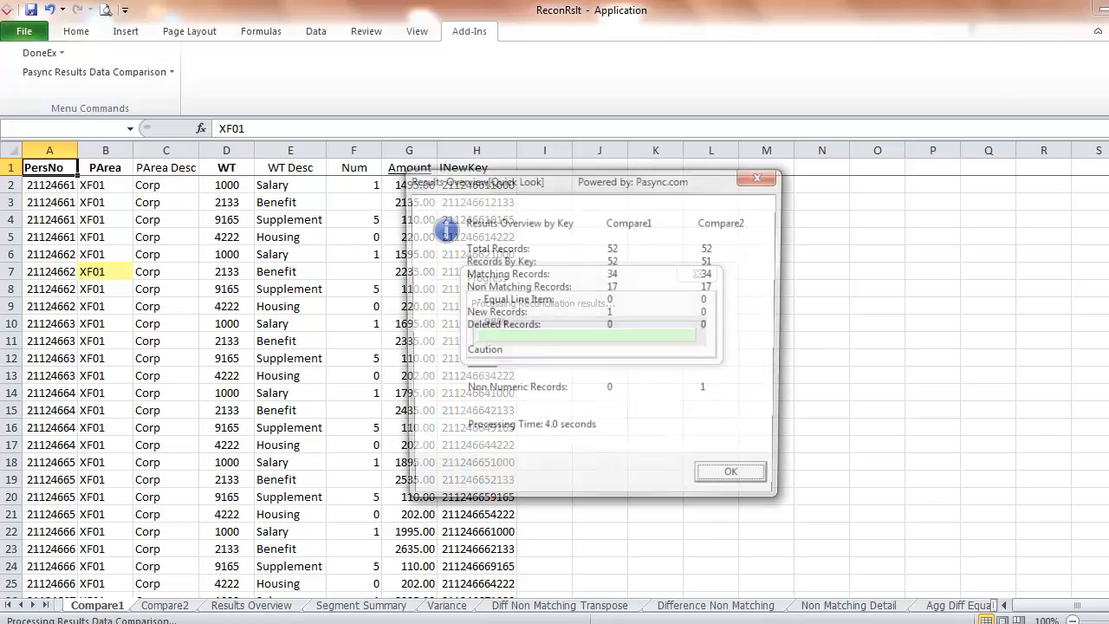
{"action": "key", "text": "Return"}
{"action": "key", "text": "Return"}
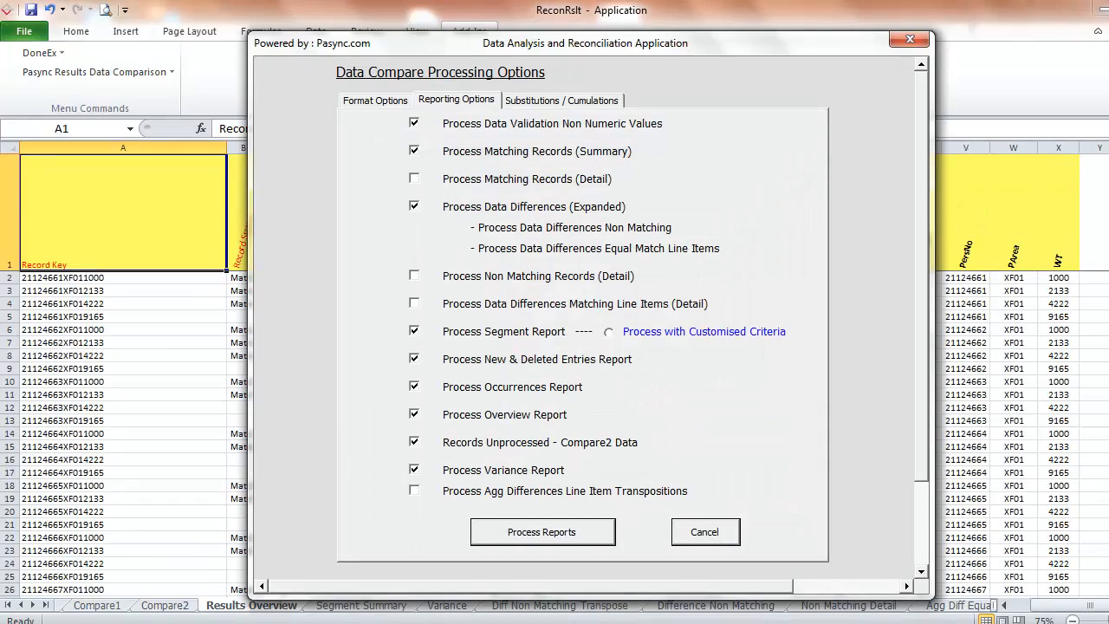
{"action": "left_click", "coordinate": [723, 531]}
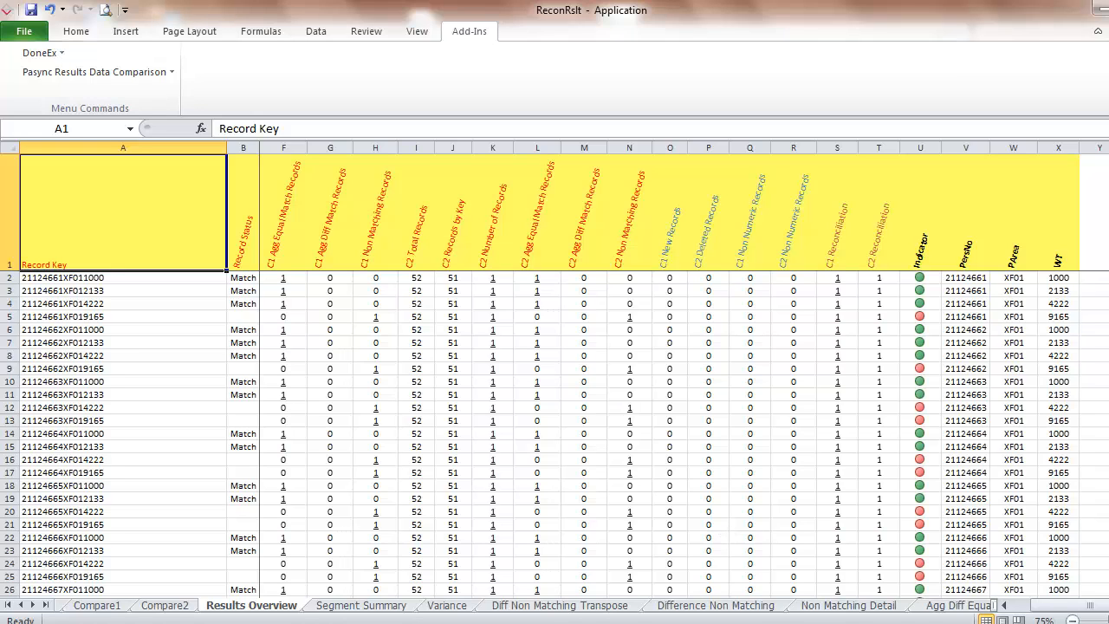
{"action": "left_click", "coordinate": [1015, 249]}
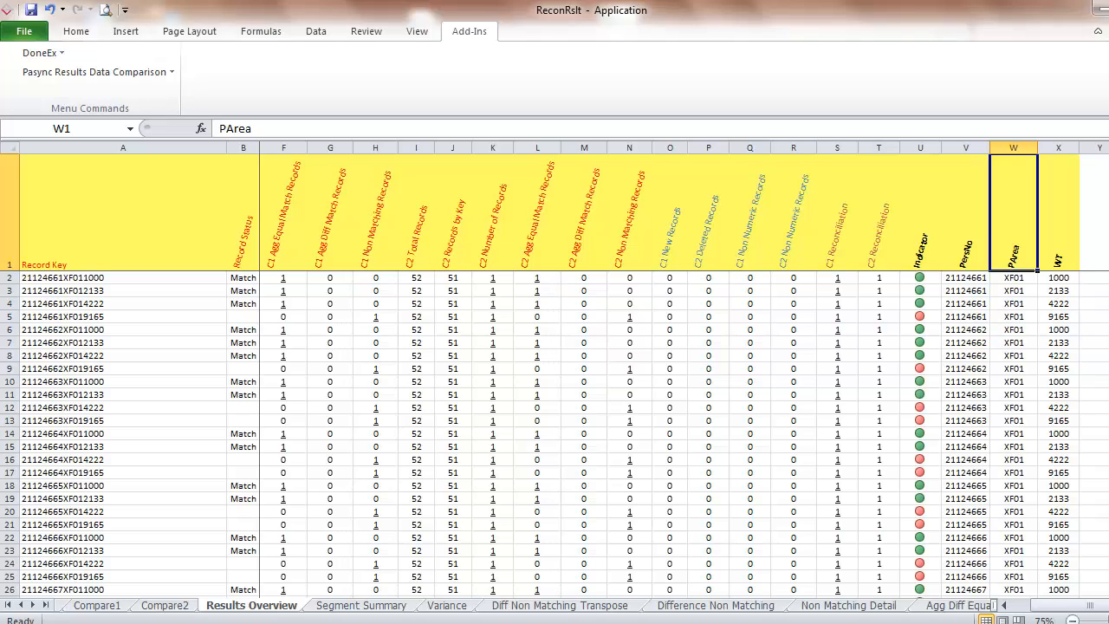
Fill the 1000 wage type in cell D6 of the Compare1 worksheet with light yellow
{"action": "left_click", "coordinate": [86, 606]}
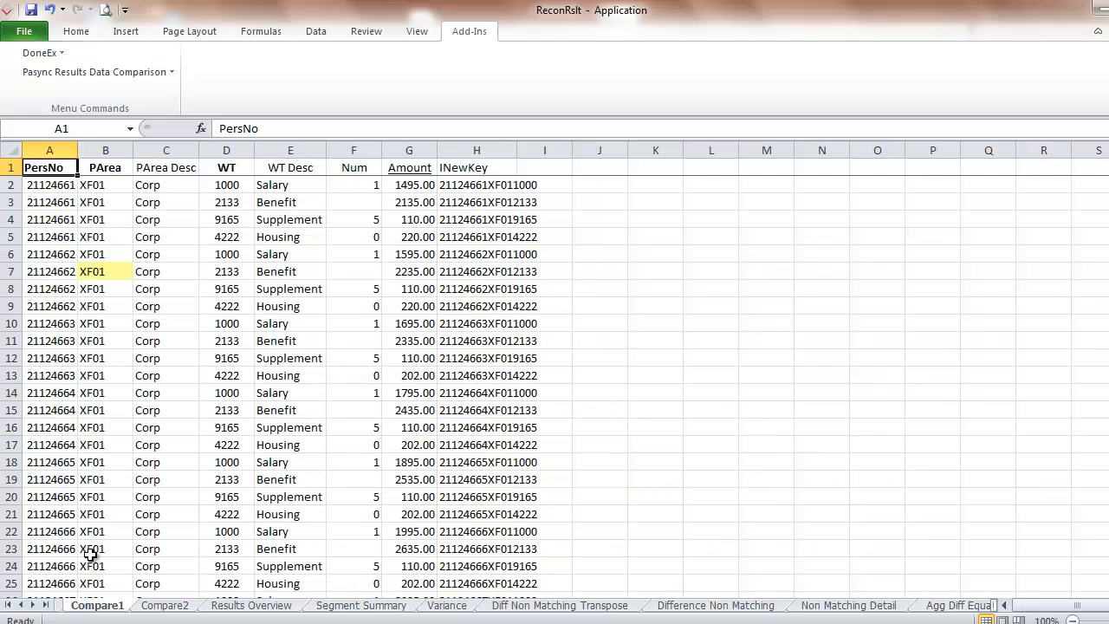
{"action": "left_click", "coordinate": [215, 253]}
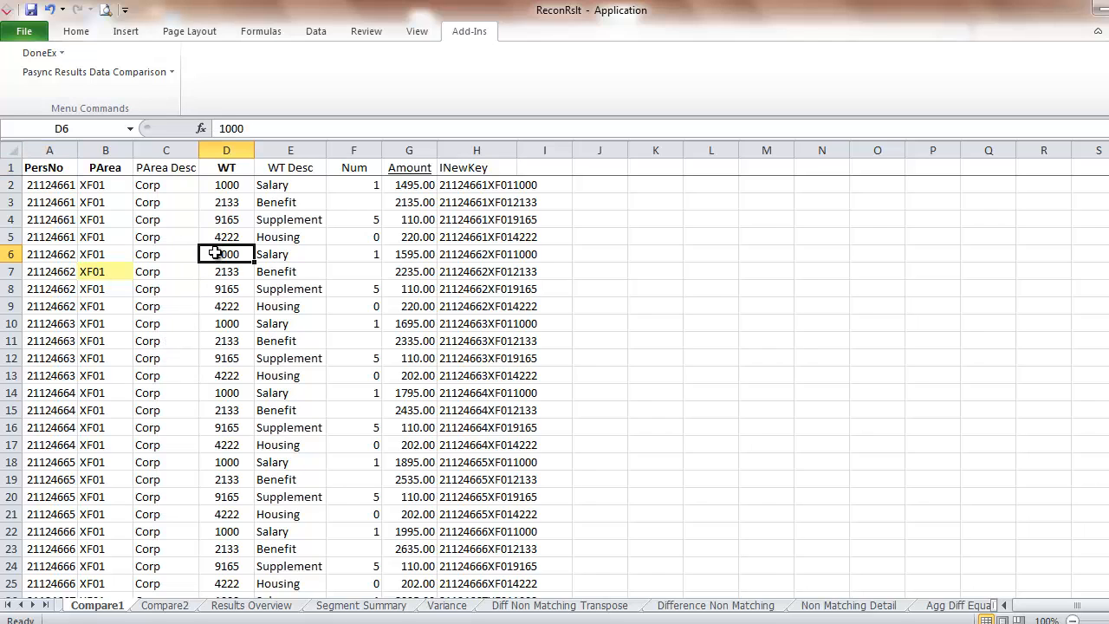
{"action": "left_click", "coordinate": [80, 33]}
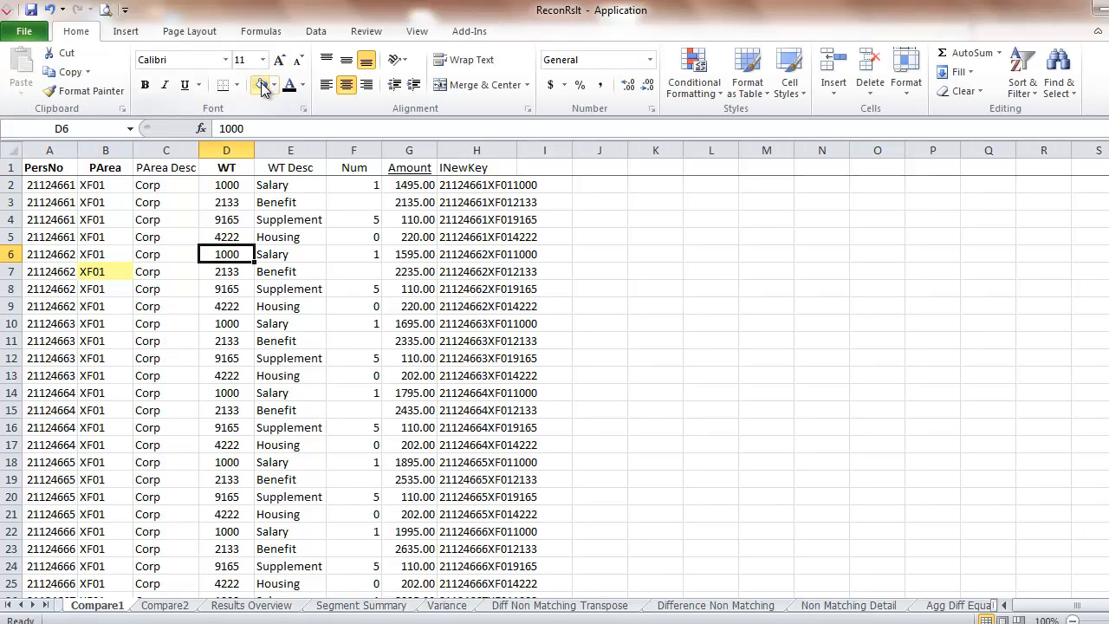
{"action": "left_click", "coordinate": [261, 87]}
Rerun the Results Data Comparison for the color-marked XF01 area and 1000 wage type with the preset reporting options, and close all dialogs
{"action": "left_click", "coordinate": [469, 31]}
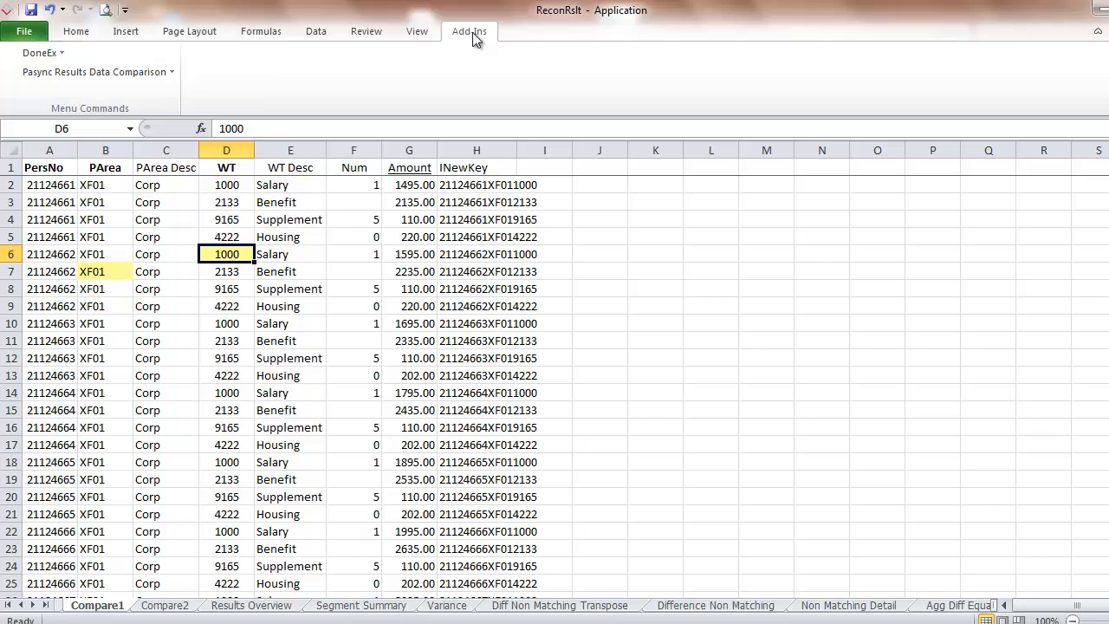
{"action": "left_click", "coordinate": [159, 72]}
{"action": "left_click", "coordinate": [147, 92]}
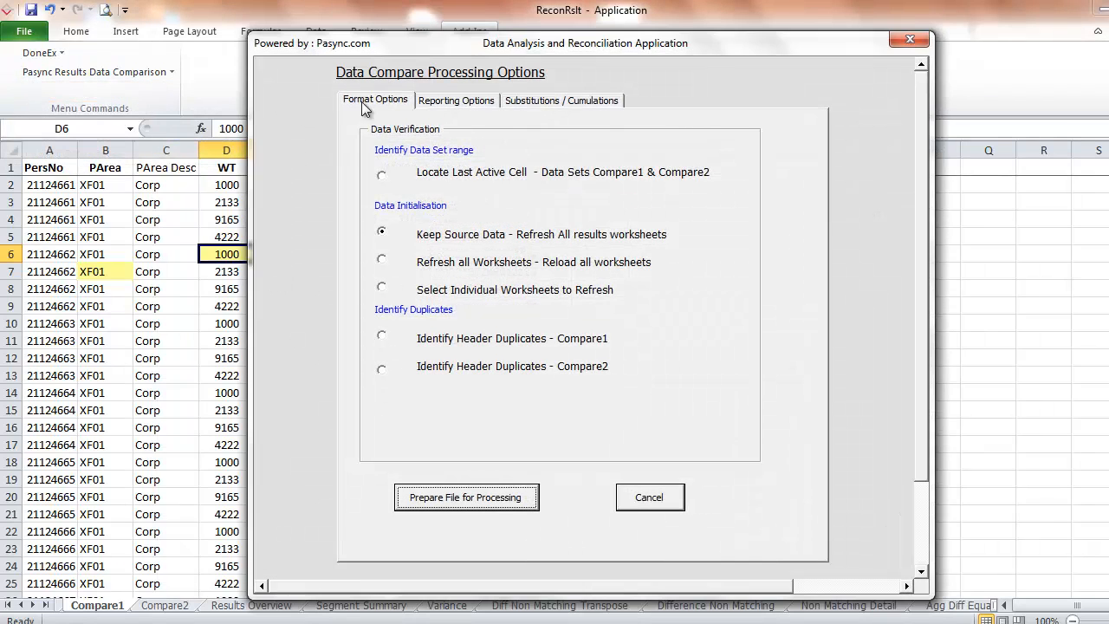
{"action": "left_click", "coordinate": [428, 101]}
{"action": "left_click", "coordinate": [503, 538]}
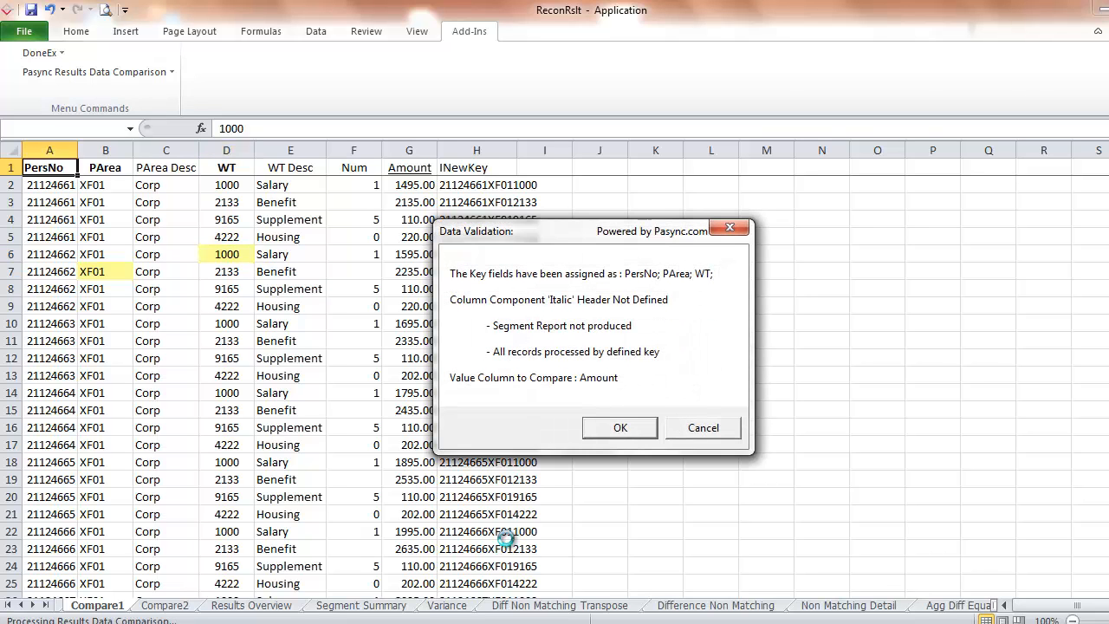
{"action": "key", "text": "Return"}
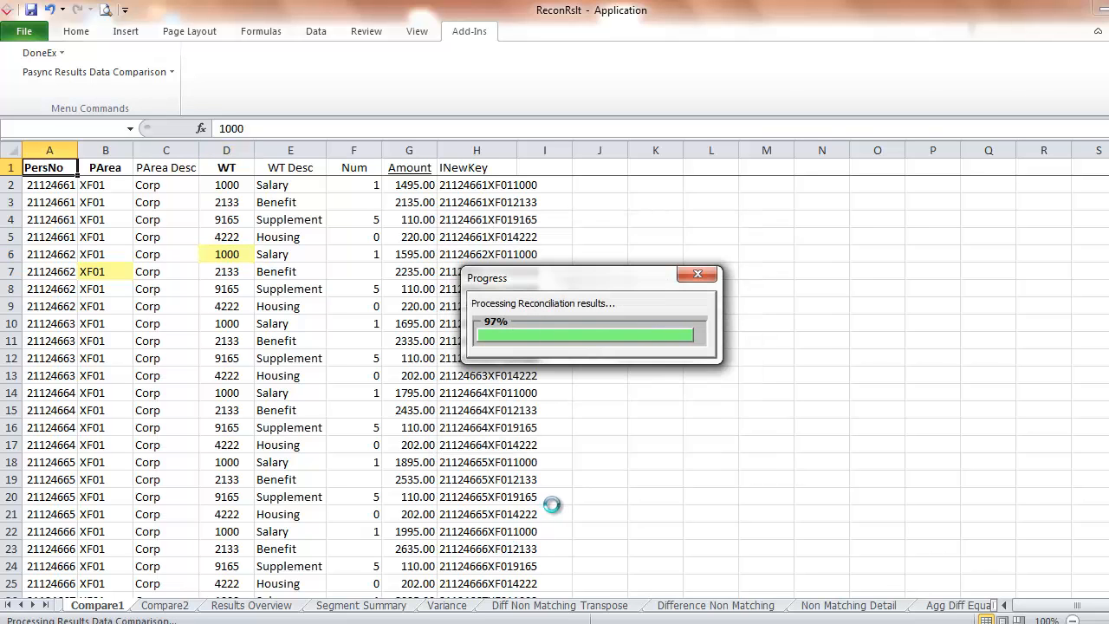
{"action": "key", "text": "Return"}
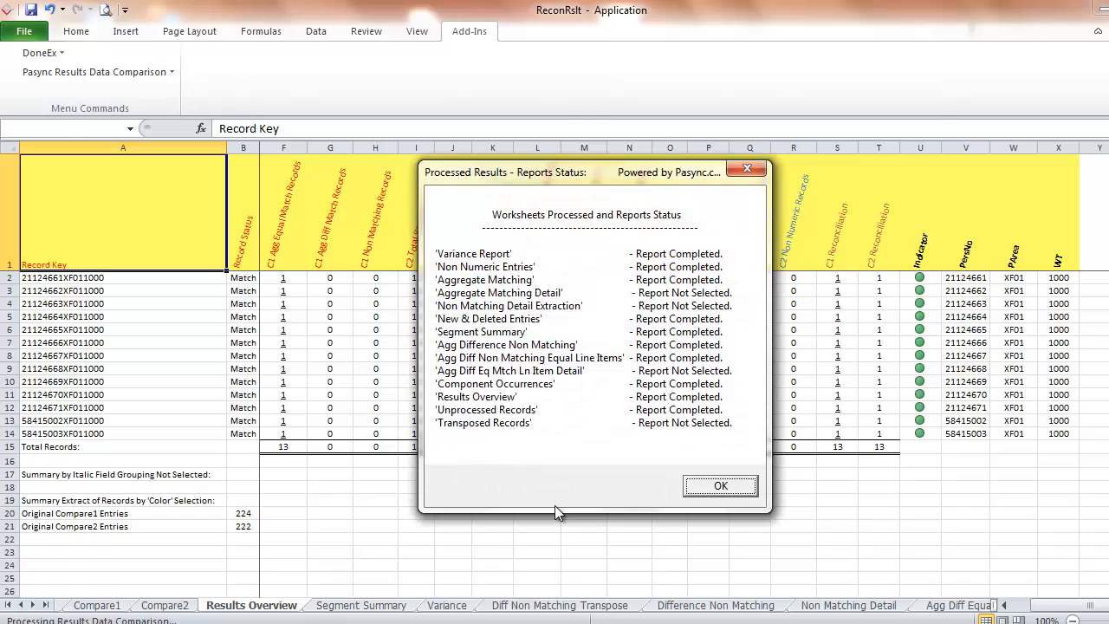
{"action": "key", "text": "Return"}
{"action": "left_click", "coordinate": [706, 534]}
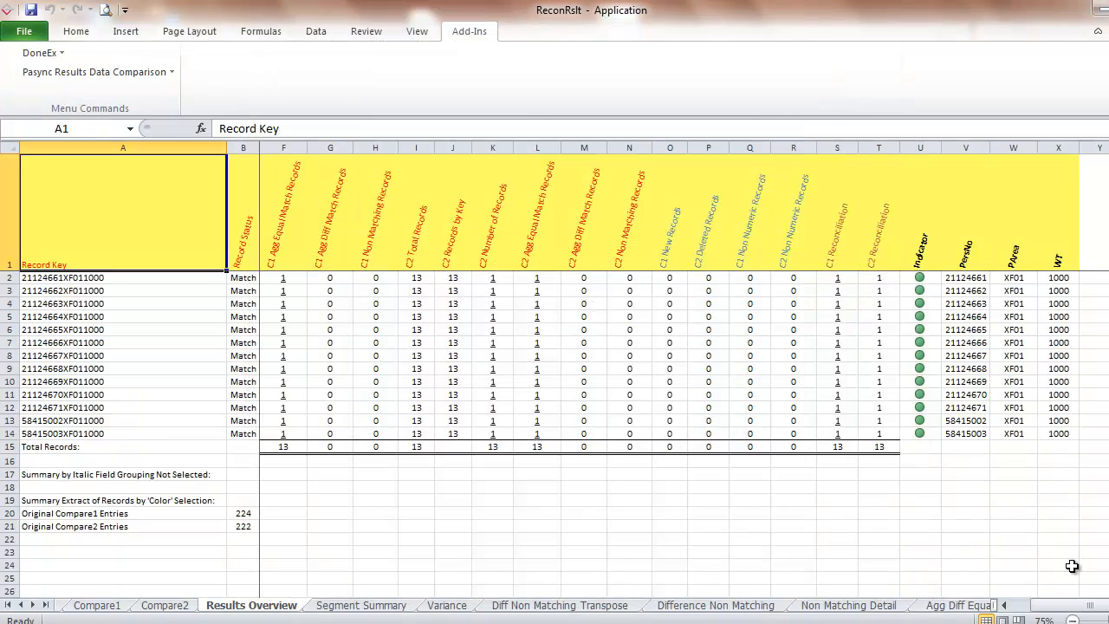
Inspect the PArea, WT and Indicator columns of the filtered records in Results Overview
{"action": "left_click", "coordinate": [1017, 243]}
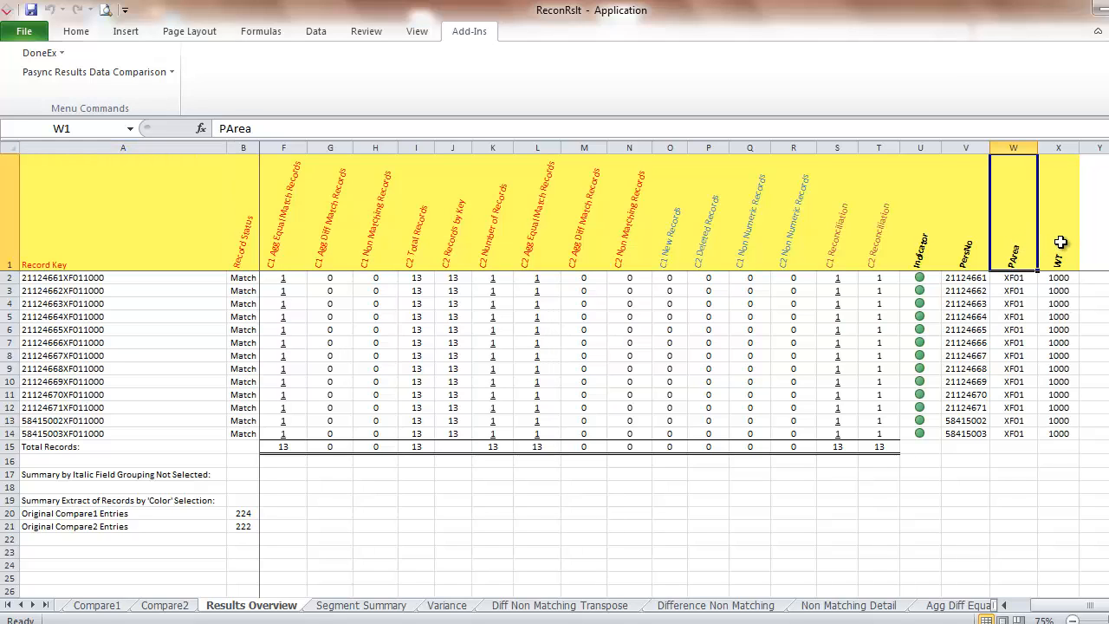
{"action": "left_click", "coordinate": [1063, 242]}
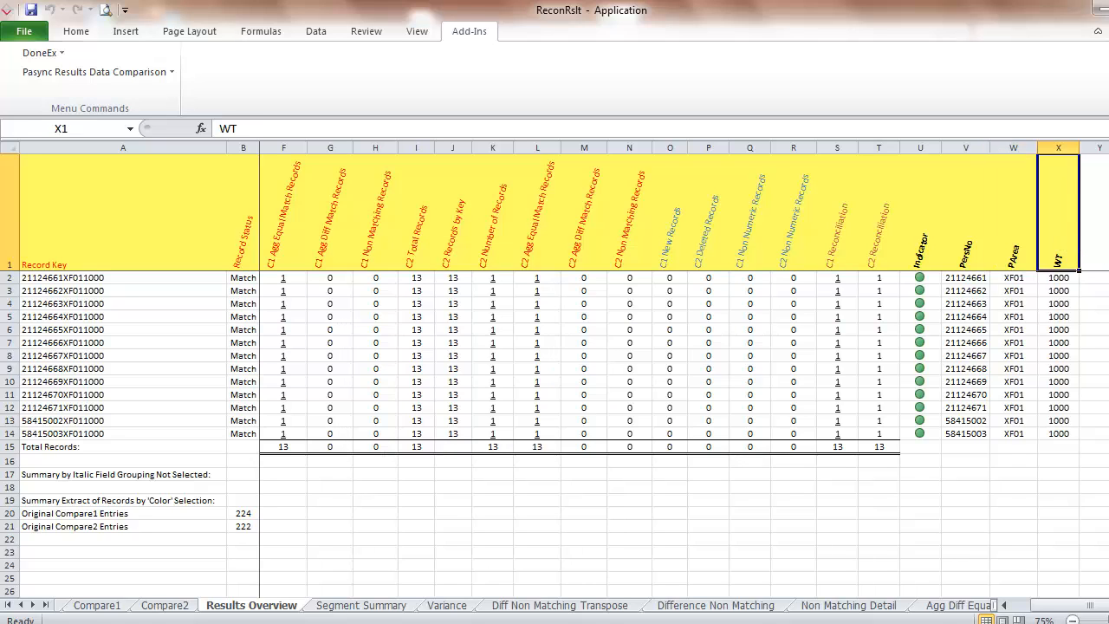
{"action": "left_click", "coordinate": [923, 246]}
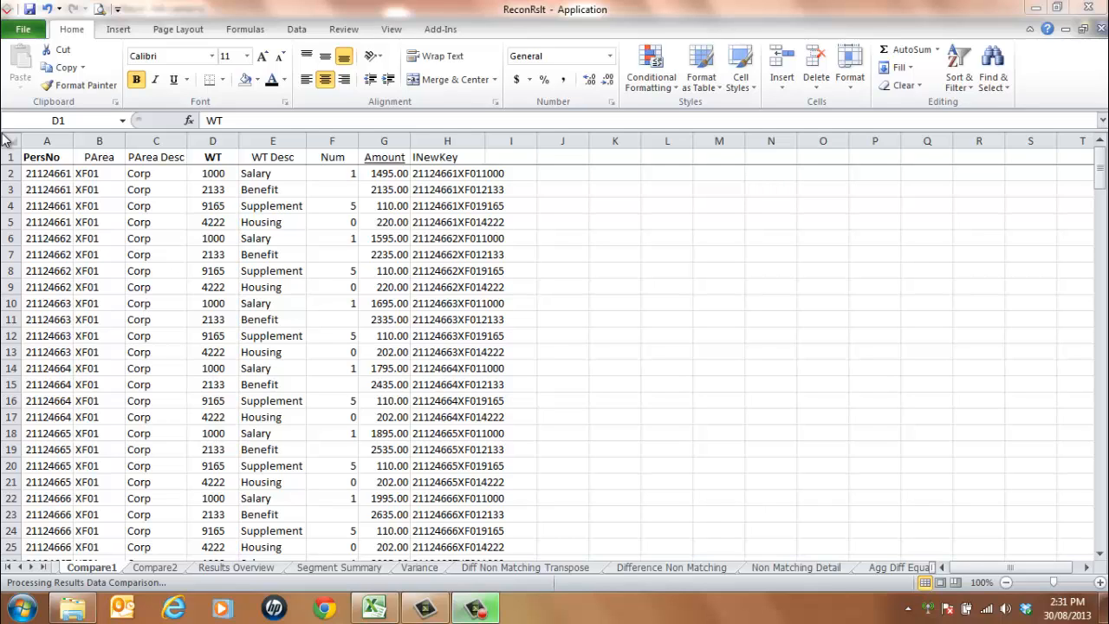
Italicize the WT heading in Compare1, run the Results Data Comparison with the preset reporting options, and close its dialogs
{"action": "left_click", "coordinate": [212, 156]}
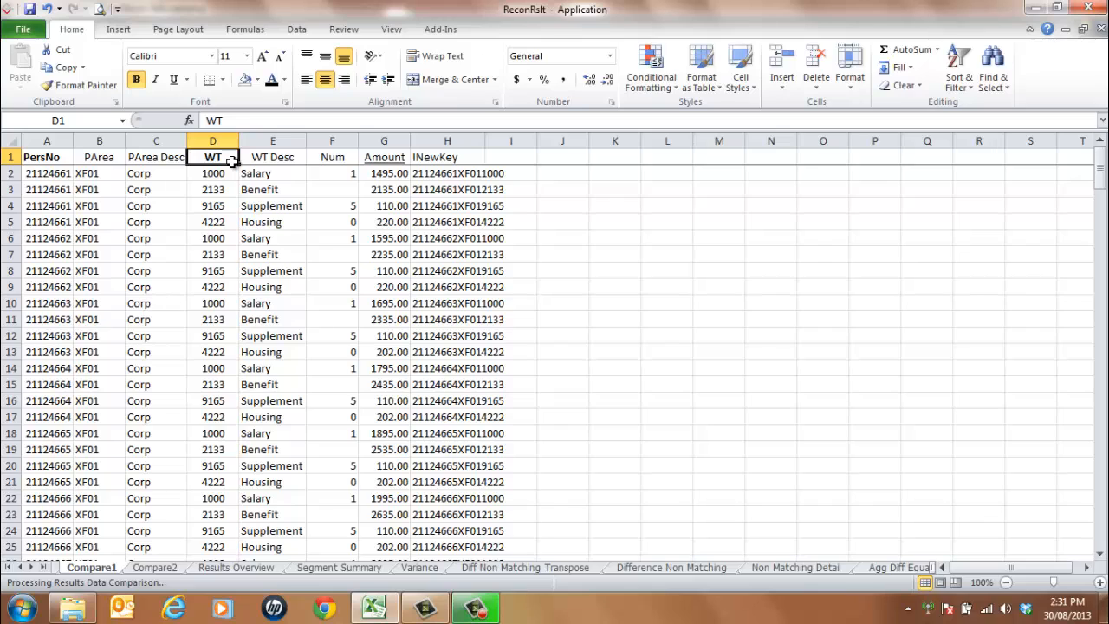
{"action": "left_click", "coordinate": [157, 81]}
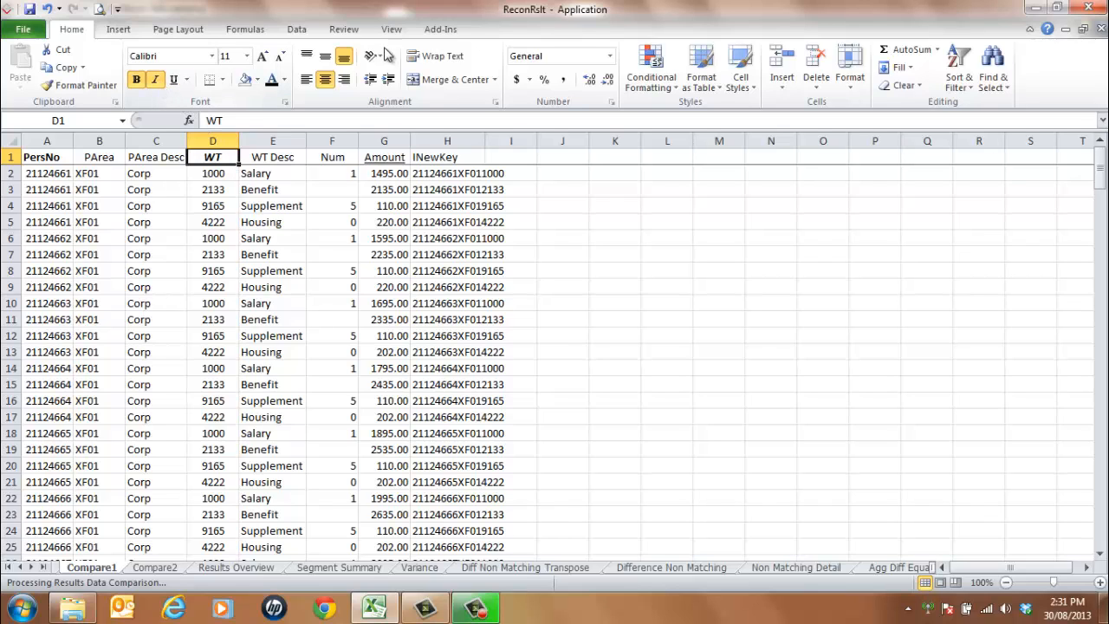
{"action": "left_click", "coordinate": [440, 28]}
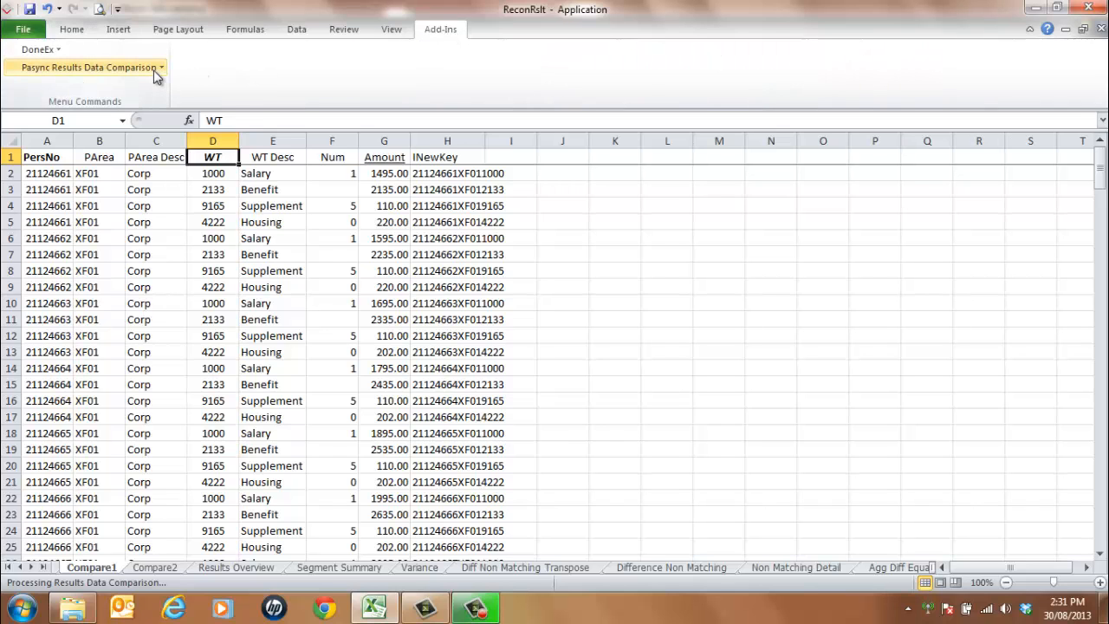
{"action": "left_click", "coordinate": [153, 70]}
{"action": "left_click", "coordinate": [154, 85]}
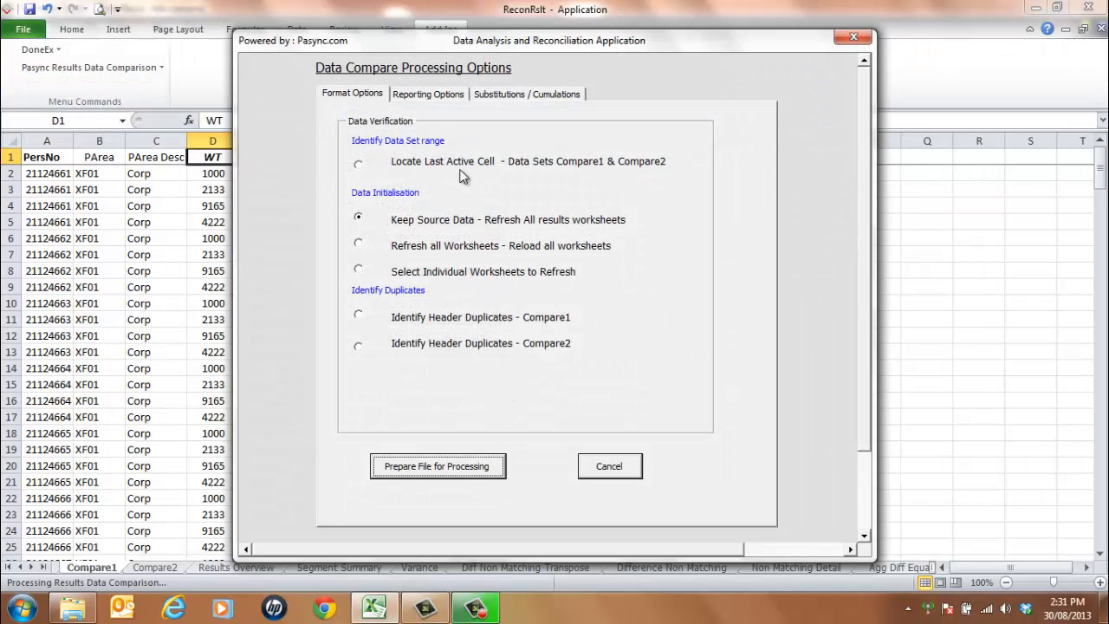
{"action": "left_click", "coordinate": [436, 95]}
{"action": "left_click", "coordinate": [508, 507]}
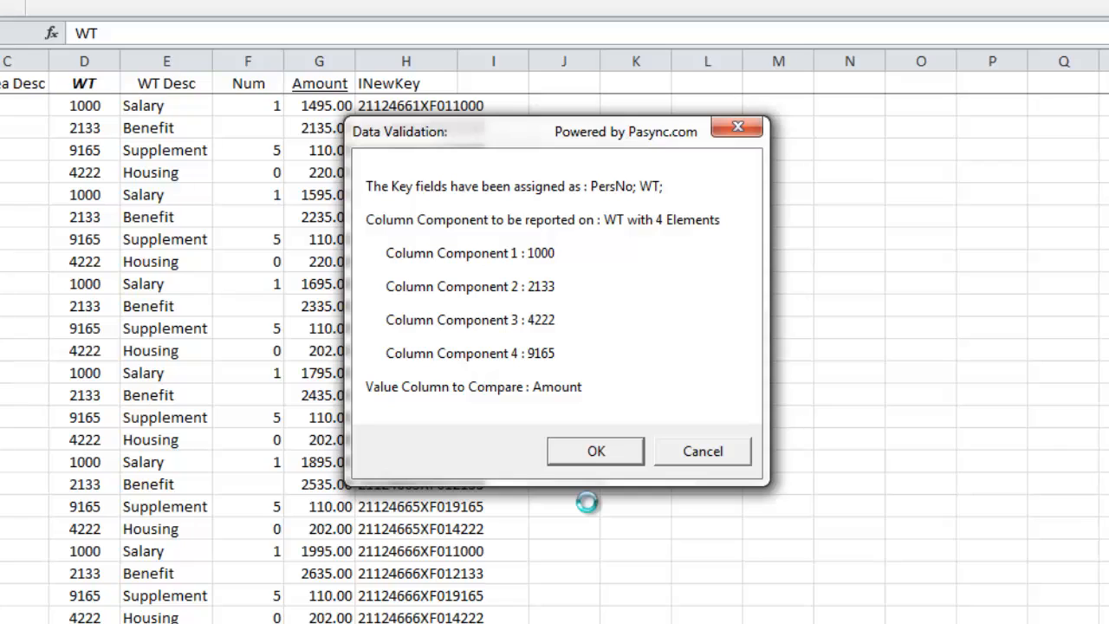
{"action": "left_click", "coordinate": [585, 451]}
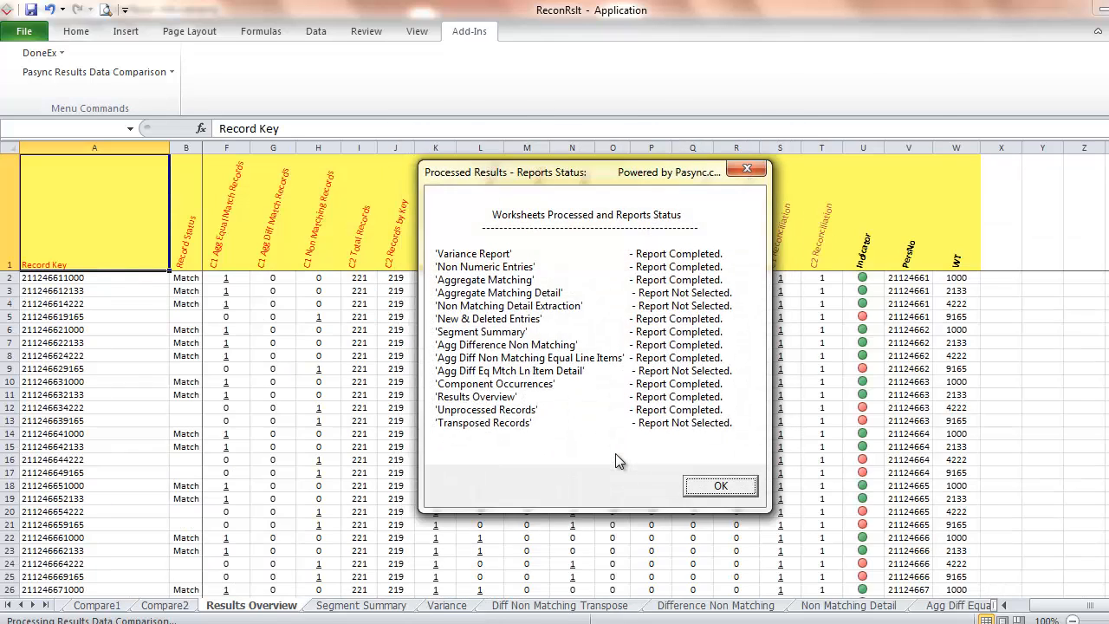
{"action": "key", "text": "Return"}
{"action": "left_click", "coordinate": [710, 529]}
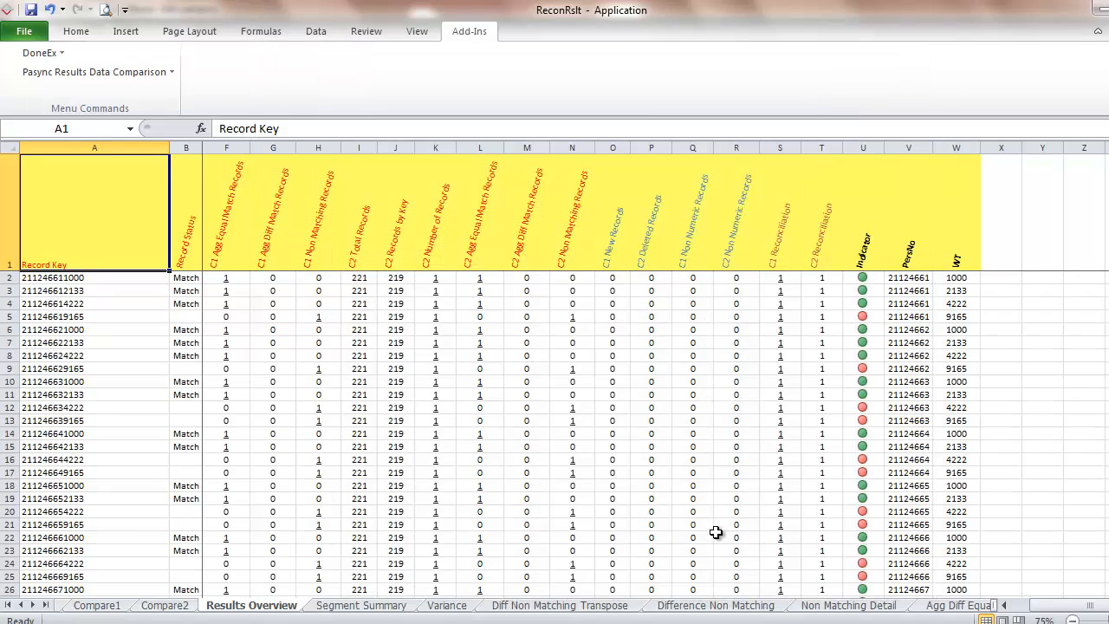
Review the Segment Summary by wage type, including match percentages, new and deleted entries, and key fields
{"action": "left_click", "coordinate": [381, 608]}
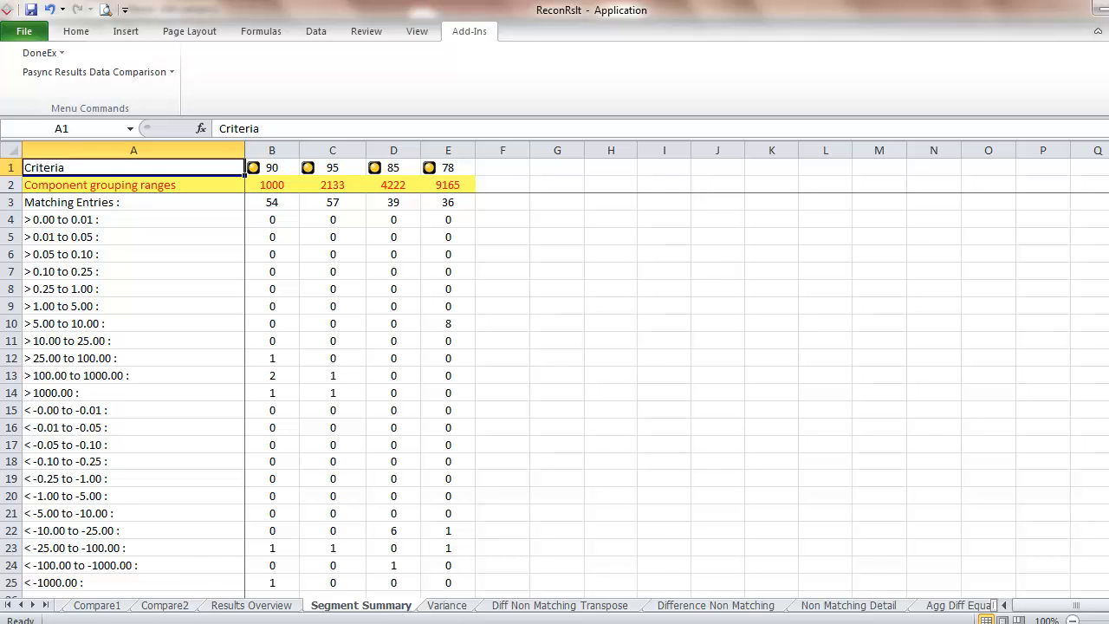
{"action": "scroll", "coordinate": [555, 394], "scroll_direction": "down", "scroll_amount": 8}
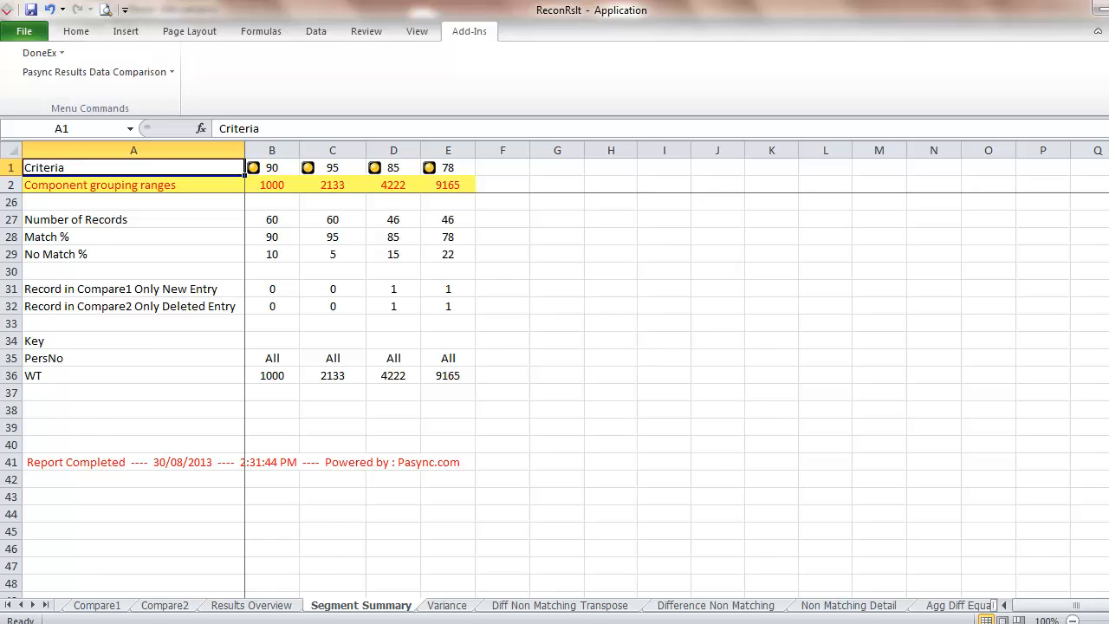
{"action": "scroll", "coordinate": [555, 394], "scroll_direction": "up", "scroll_amount": 8}
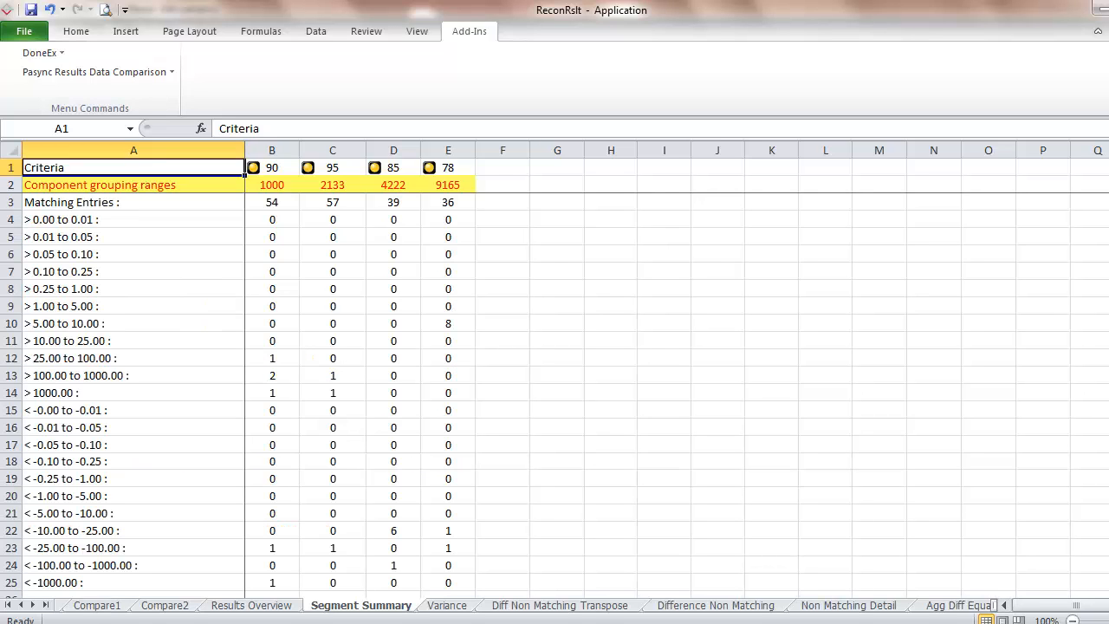
Make the PArea heading in Compare1 bold and italic, and remove the italics from the WT heading
{"action": "left_click", "coordinate": [98, 605]}
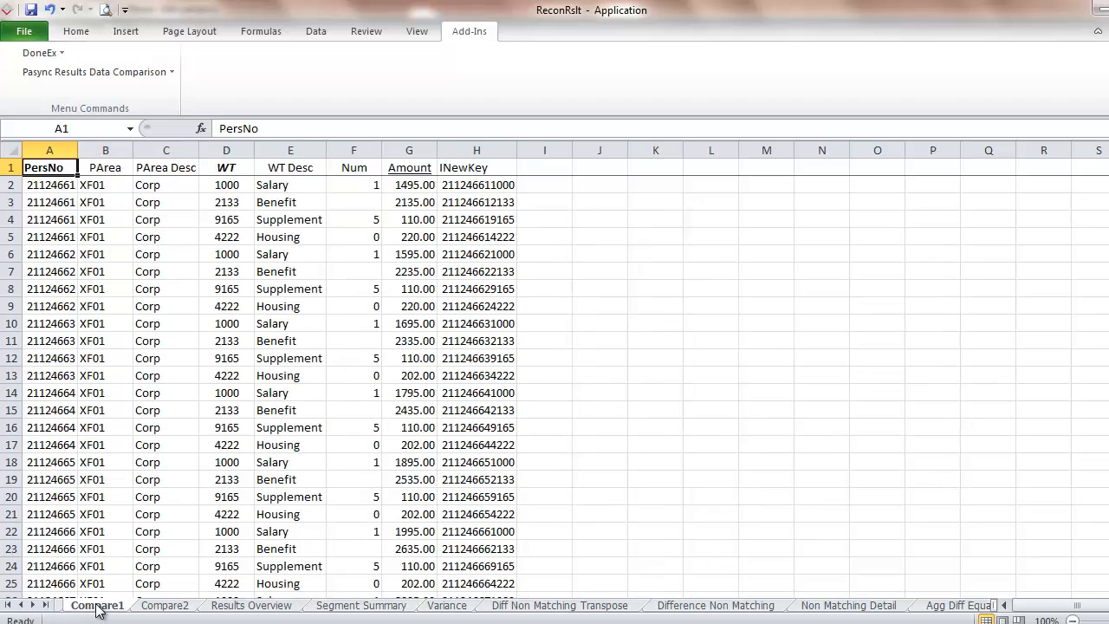
{"action": "left_click", "coordinate": [108, 172]}
{"action": "left_click", "coordinate": [76, 31]}
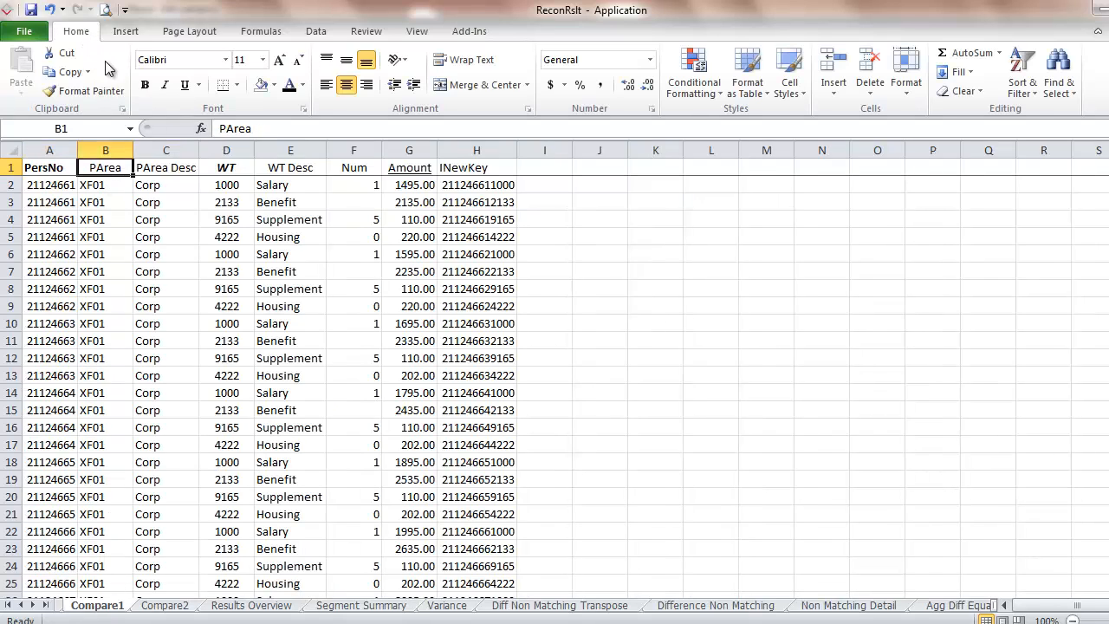
{"action": "left_click", "coordinate": [145, 86]}
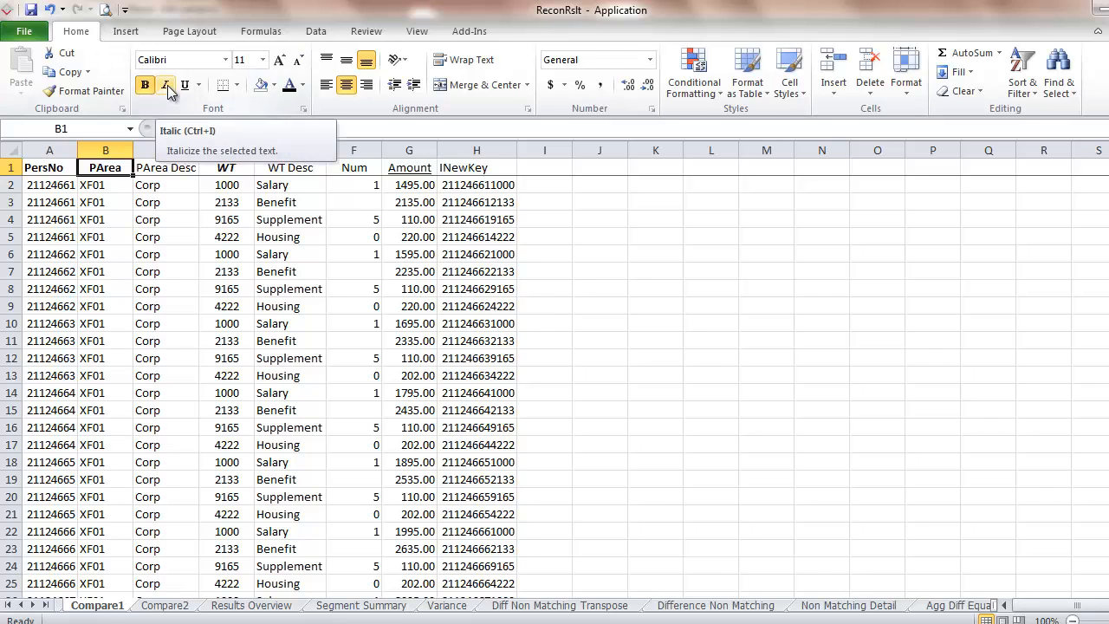
{"action": "left_click", "coordinate": [226, 162]}
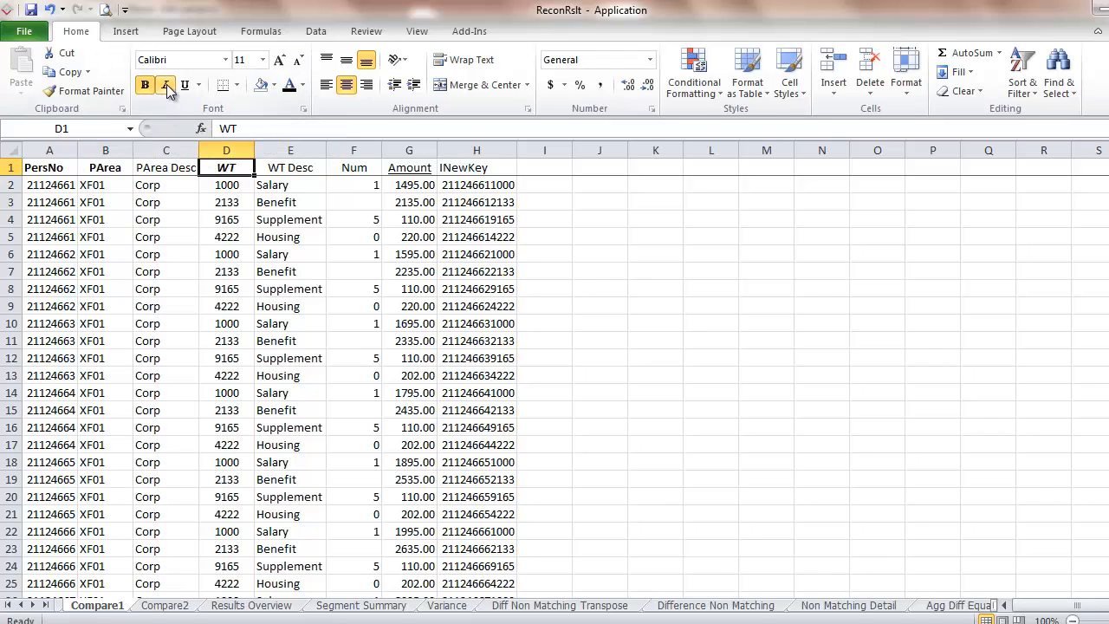
{"action": "left_click", "coordinate": [166, 84]}
{"action": "left_click", "coordinate": [118, 168]}
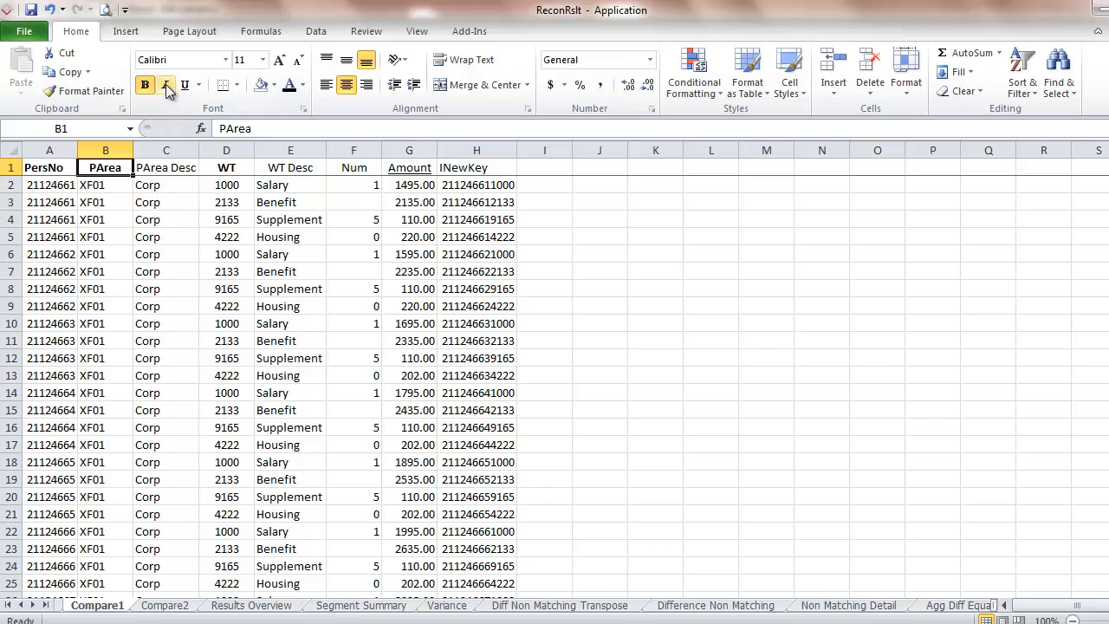
{"action": "left_click", "coordinate": [167, 84]}
Rerun the Results Data Comparison grouped by the italic PArea field with the preset reporting options, and close all dialogs
{"action": "left_click", "coordinate": [467, 33]}
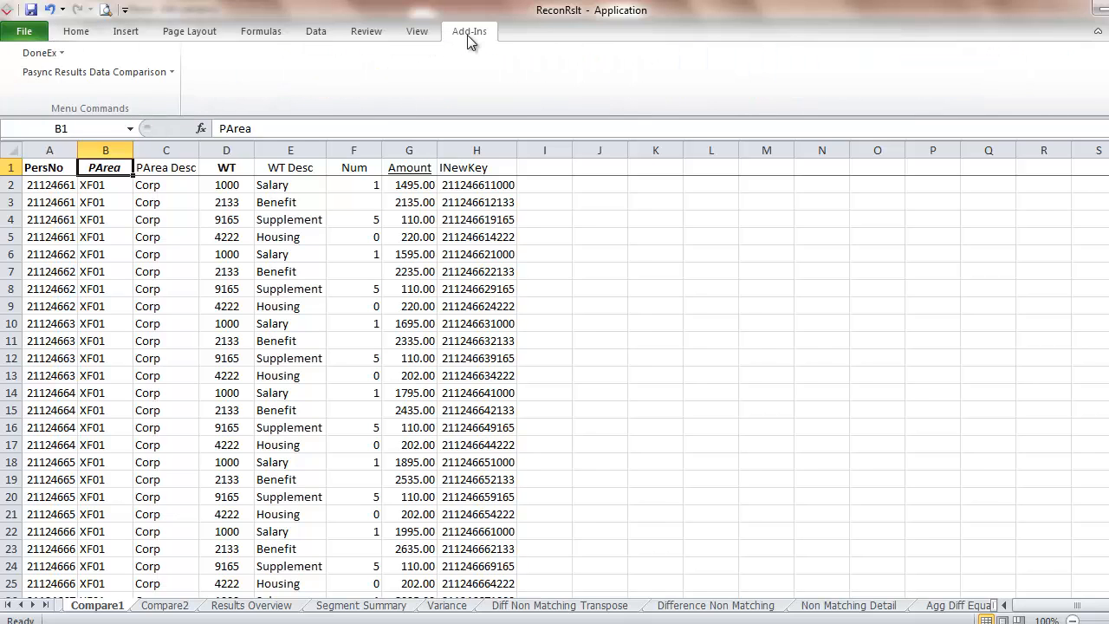
{"action": "left_click", "coordinate": [162, 72]}
{"action": "left_click", "coordinate": [154, 91]}
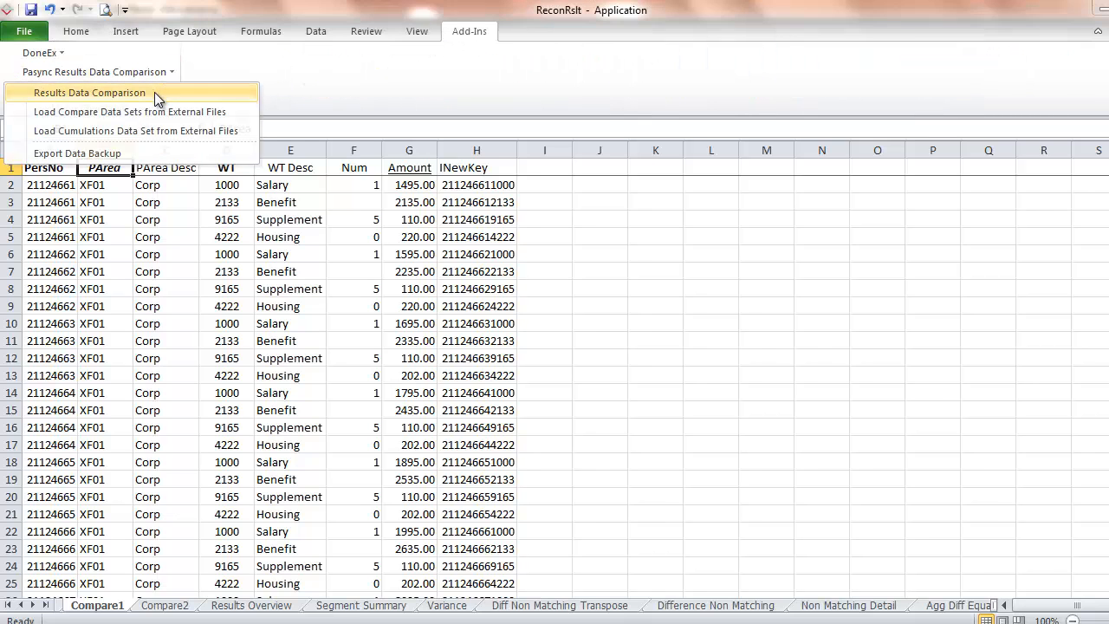
{"action": "left_click", "coordinate": [424, 102]}
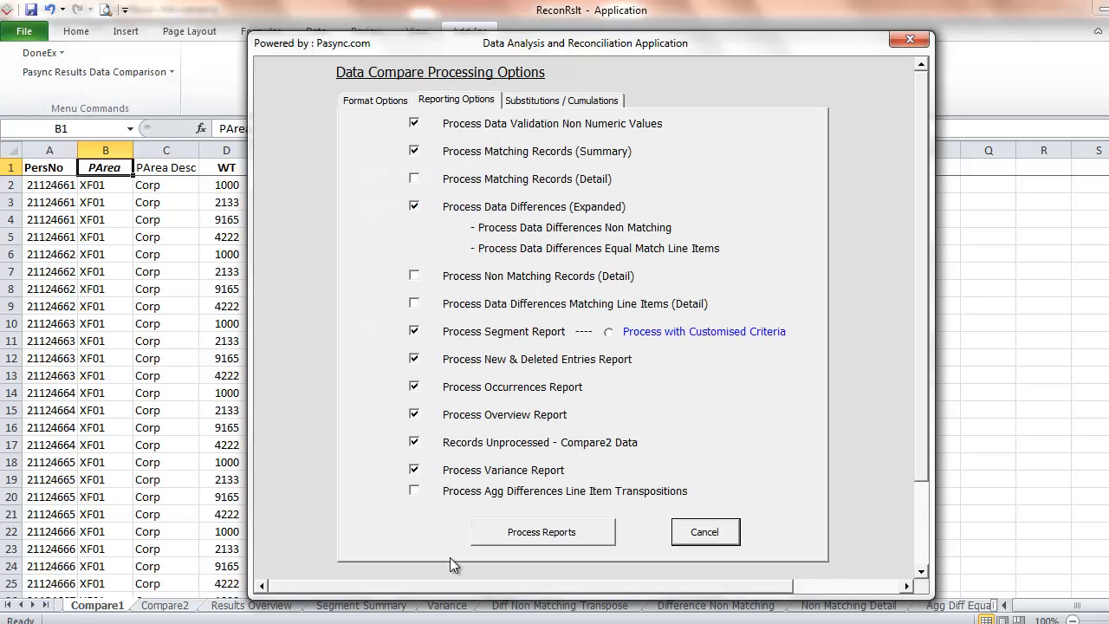
{"action": "left_click", "coordinate": [519, 535]}
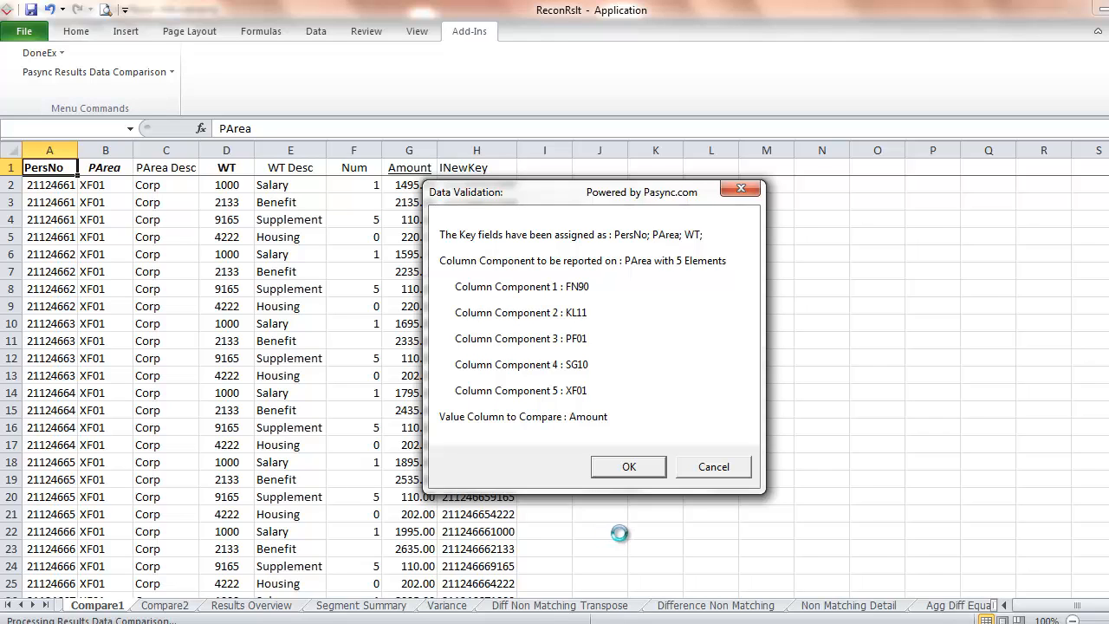
{"action": "key", "text": "Return"}
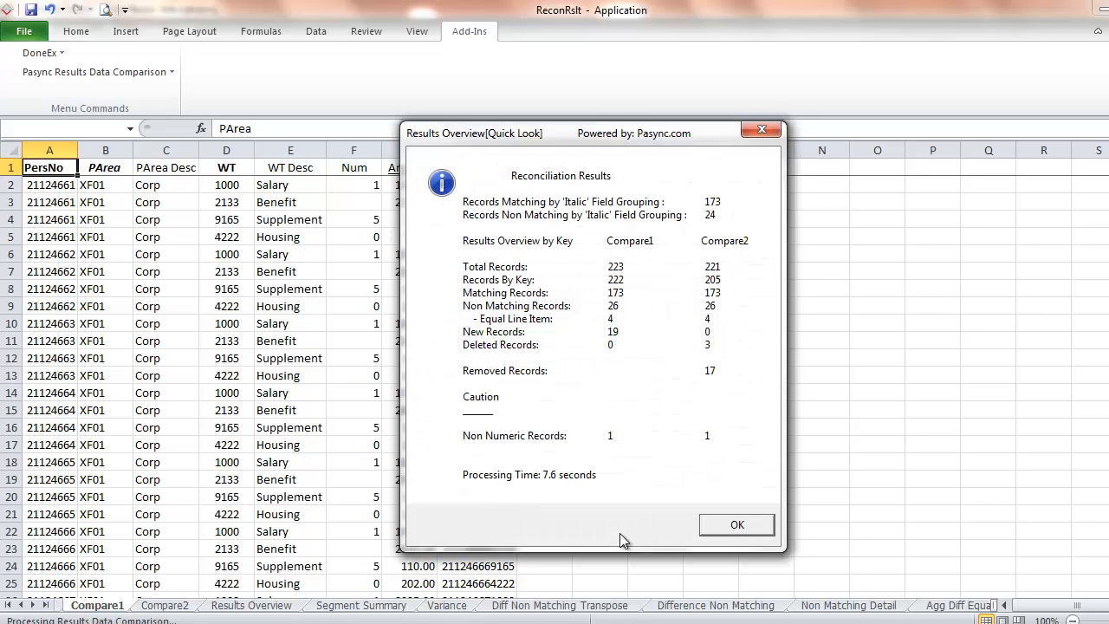
{"action": "left_click", "coordinate": [733, 525]}
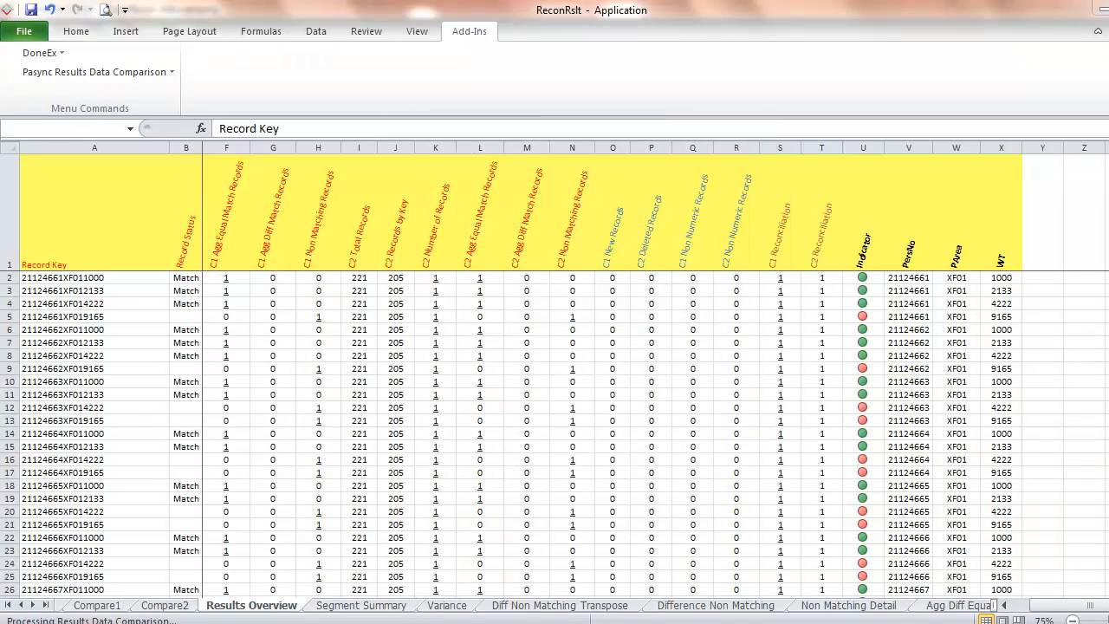
{"action": "left_click", "coordinate": [702, 487]}
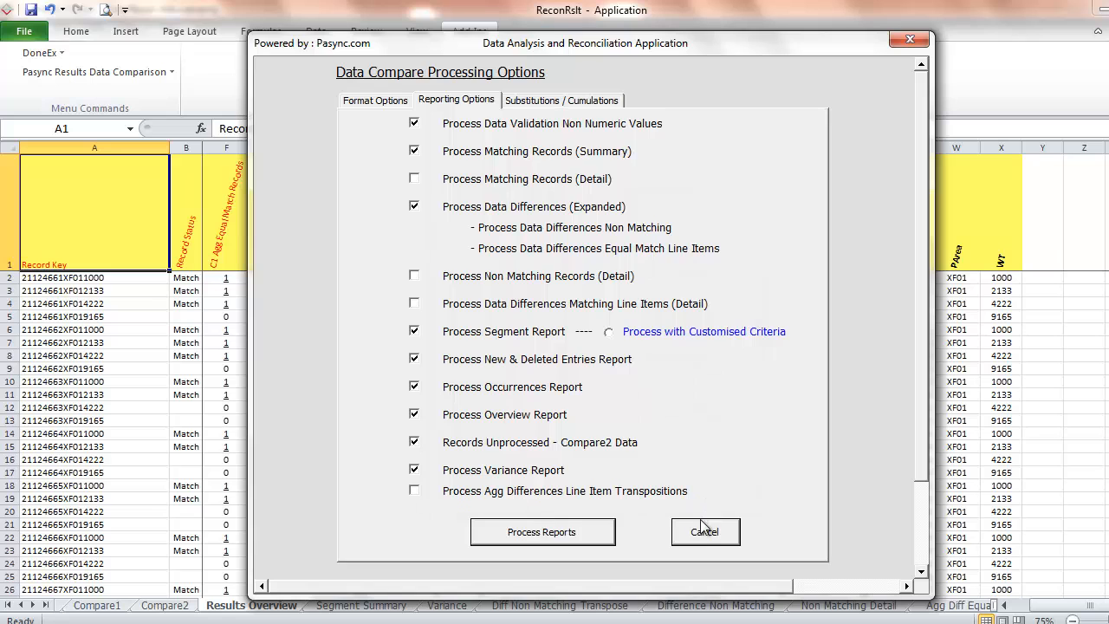
{"action": "left_click", "coordinate": [704, 530]}
Review the Segment Summary by personnel area, including its match percentages, new and deleted entries, and key fields
{"action": "left_click", "coordinate": [362, 605]}
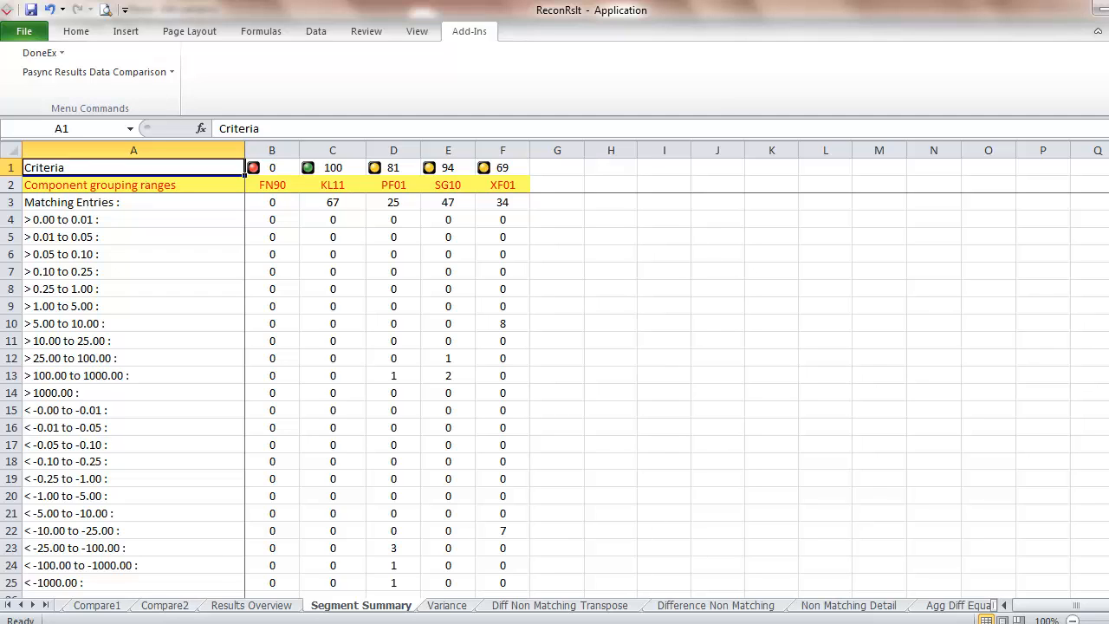
{"action": "scroll", "coordinate": [554, 390], "scroll_direction": "down", "scroll_amount": 8}
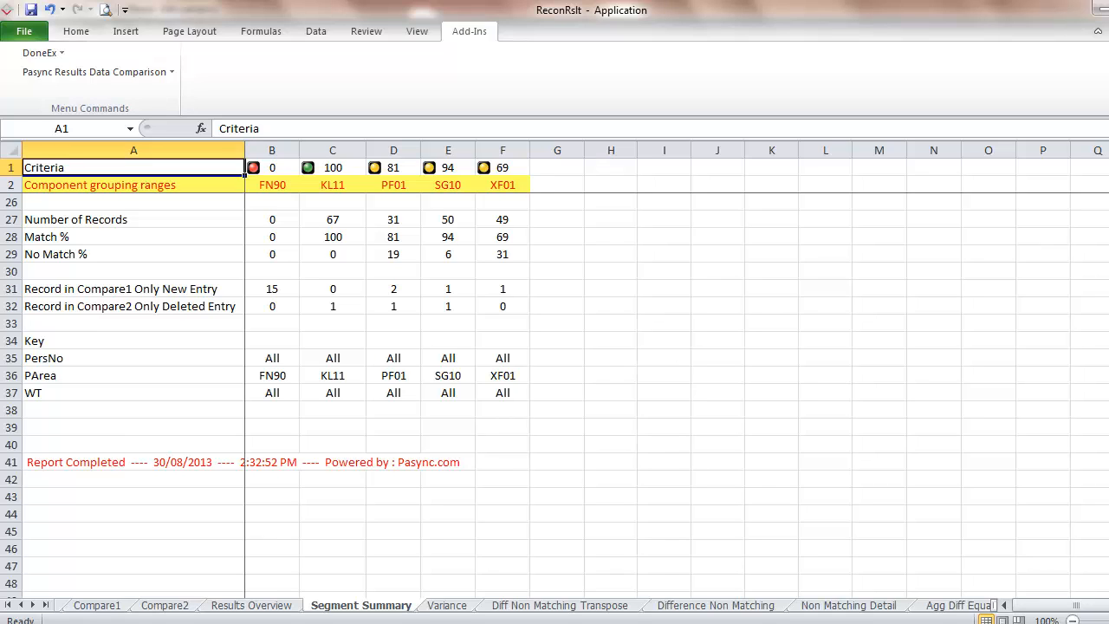
{"action": "scroll", "coordinate": [555, 389], "scroll_direction": "up", "scroll_amount": 8}
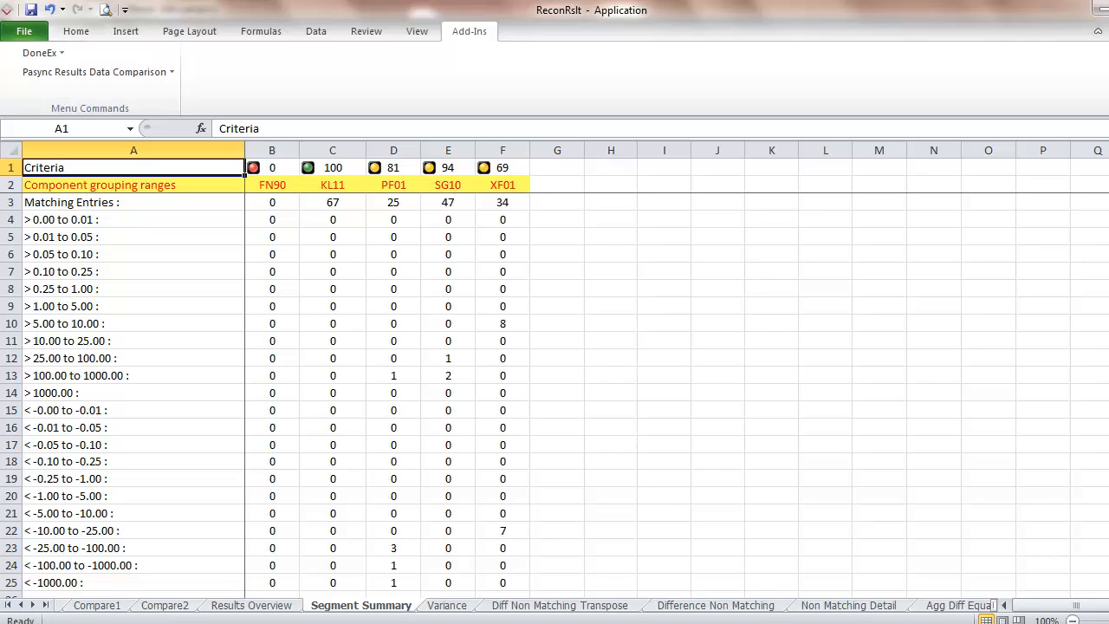
Highlight the 1000 wage type in cell D6 of Compare1 with a light yellow fill
{"action": "left_click", "coordinate": [96, 605]}
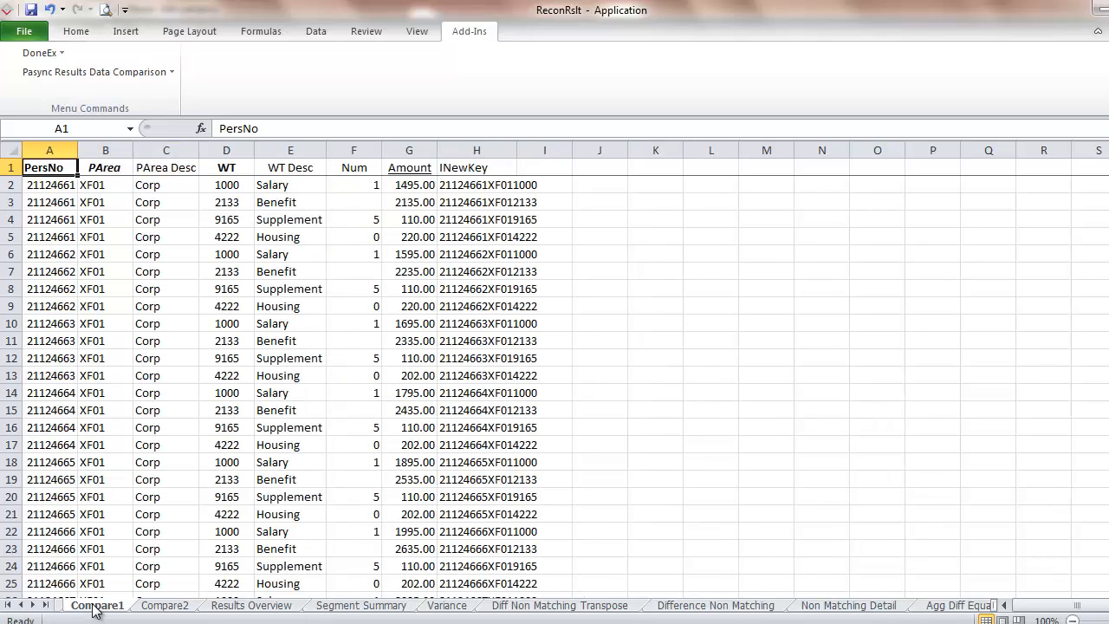
{"action": "left_click", "coordinate": [223, 253]}
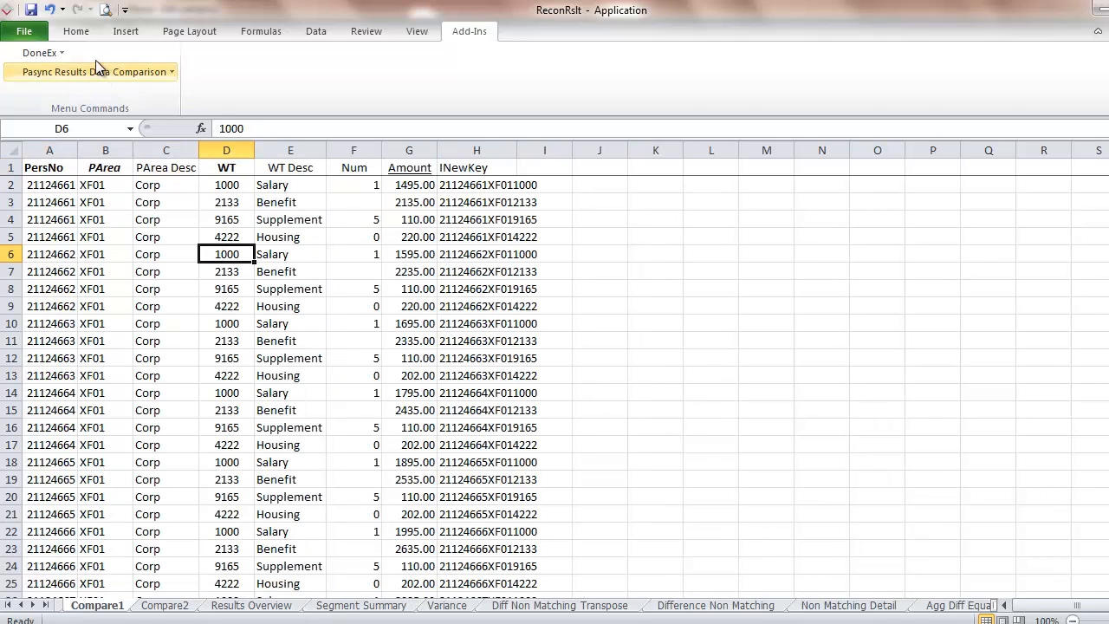
{"action": "left_click", "coordinate": [82, 33]}
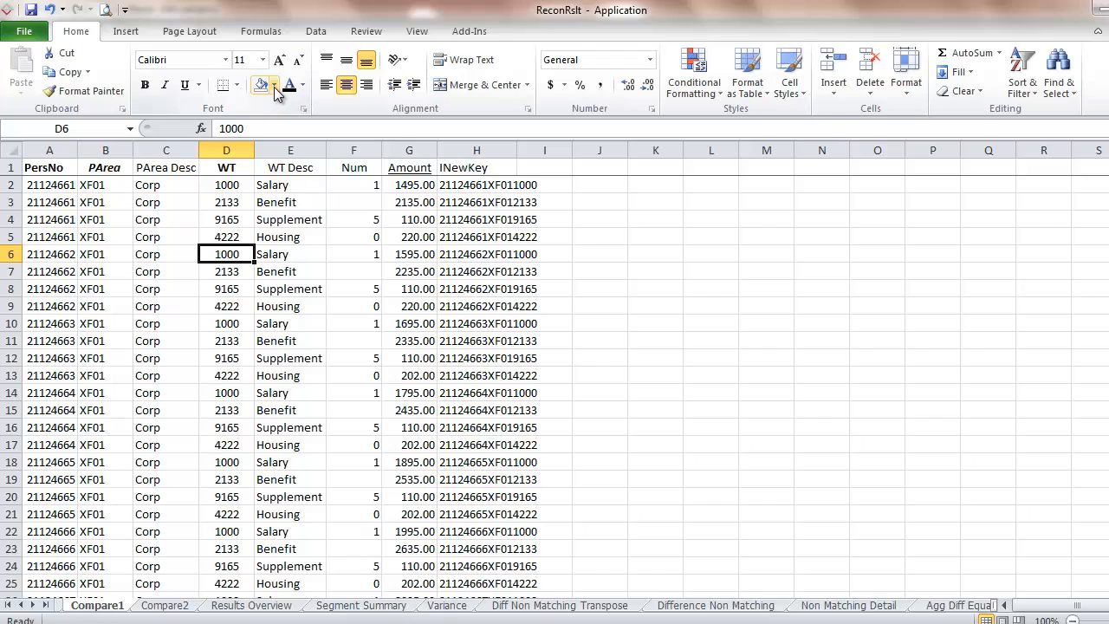
{"action": "left_click", "coordinate": [274, 85]}
{"action": "left_click", "coordinate": [264, 240]}
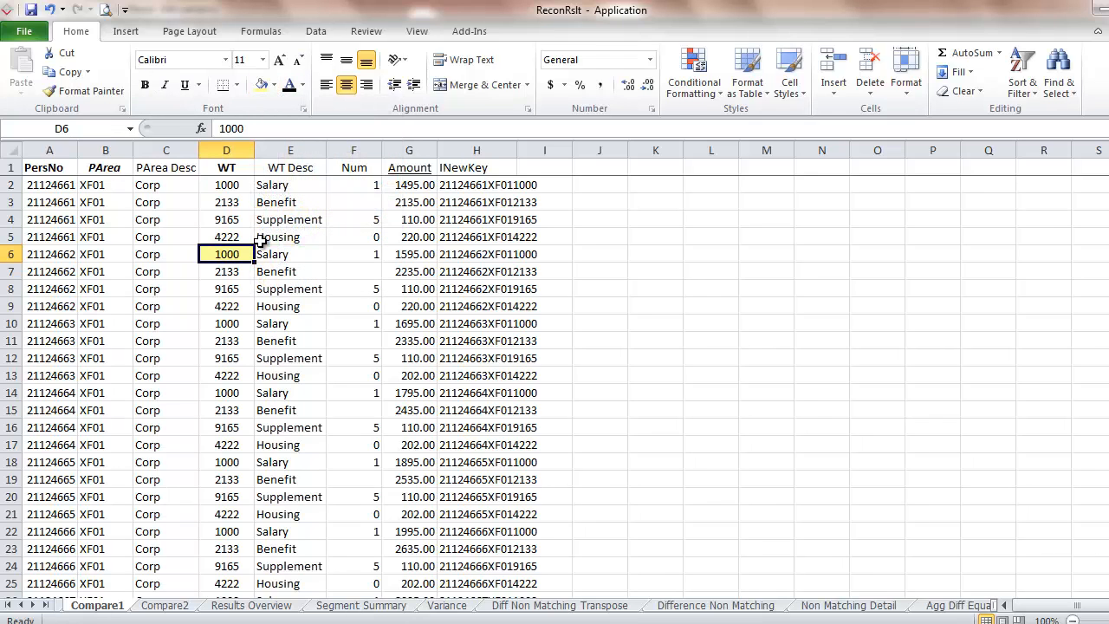
Rerun the Results Data Comparison limited to the highlighted 1000 wage type with the preset reporting options, and close all dialogs
{"action": "left_click", "coordinate": [473, 33]}
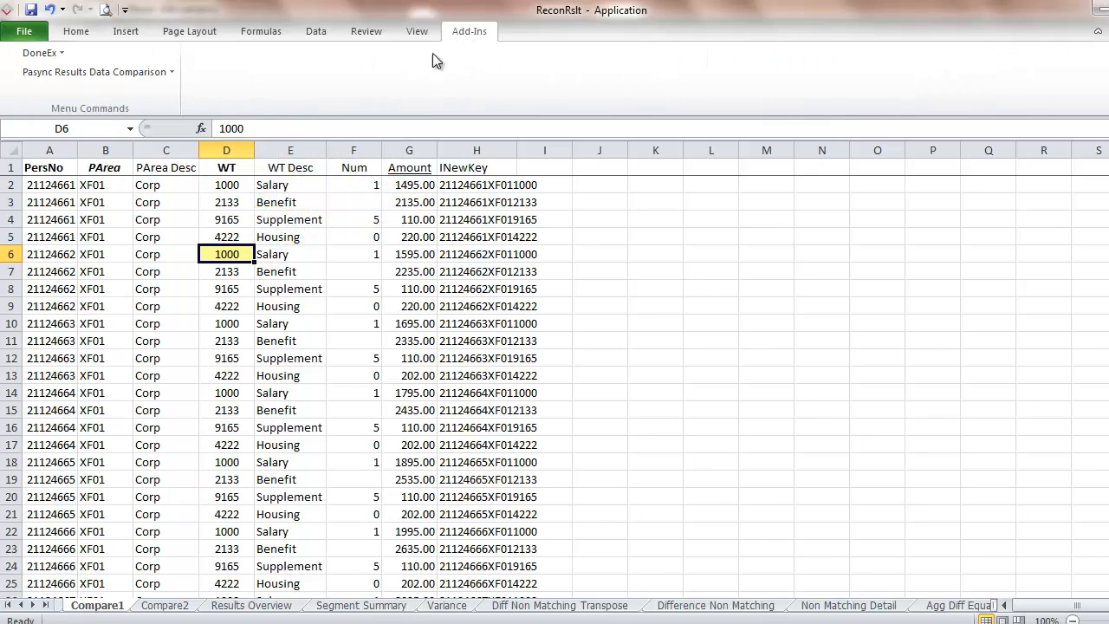
{"action": "left_click", "coordinate": [159, 74]}
{"action": "left_click", "coordinate": [156, 93]}
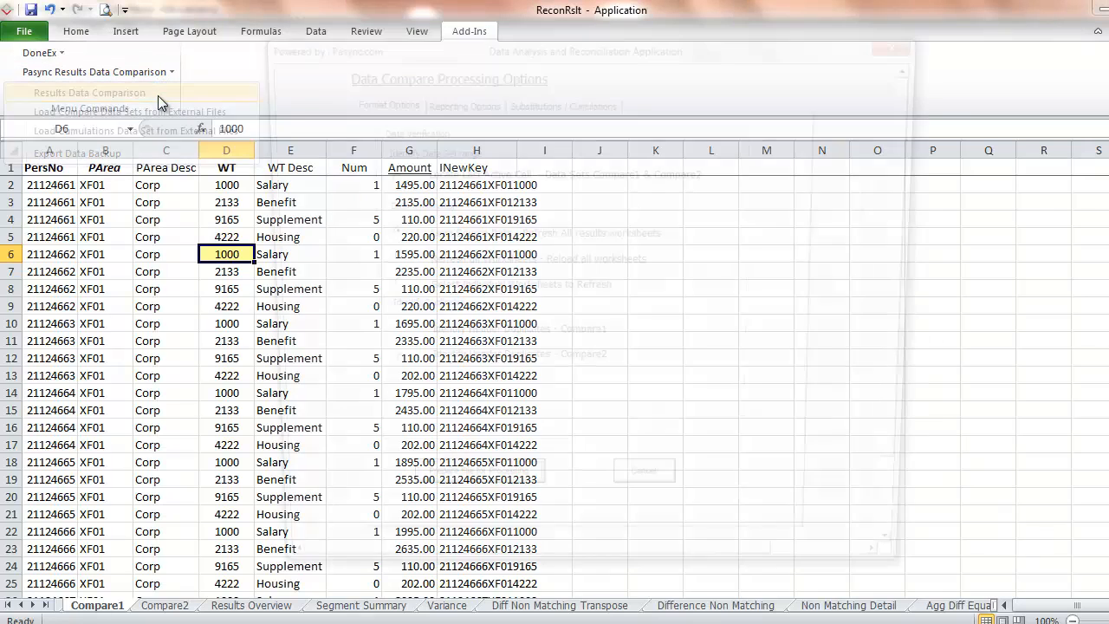
{"action": "left_click", "coordinate": [434, 101]}
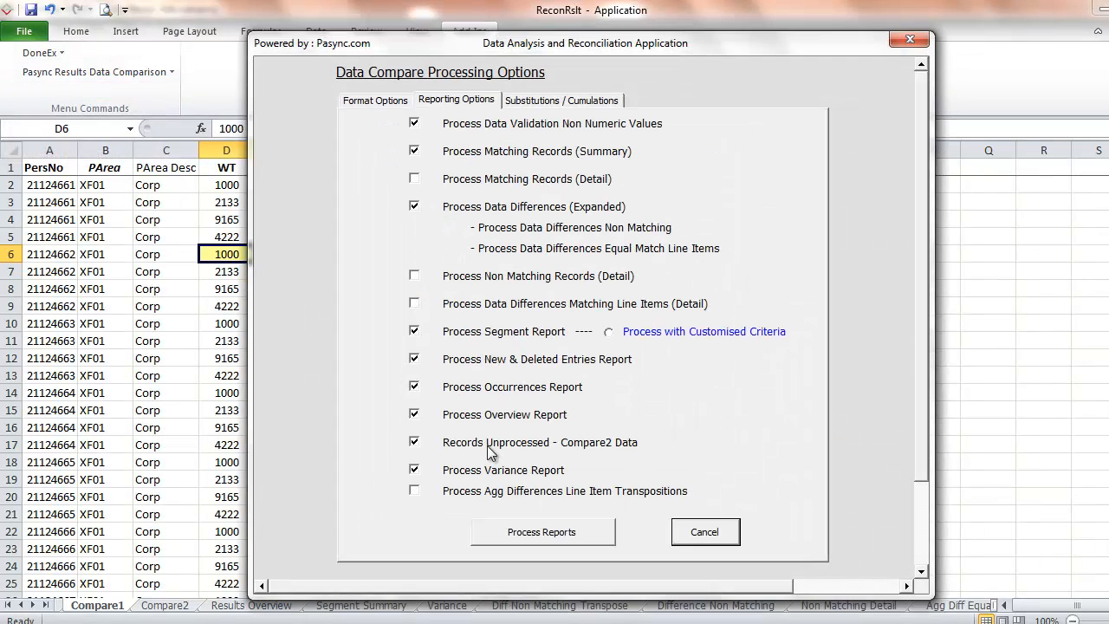
{"action": "left_click", "coordinate": [506, 526]}
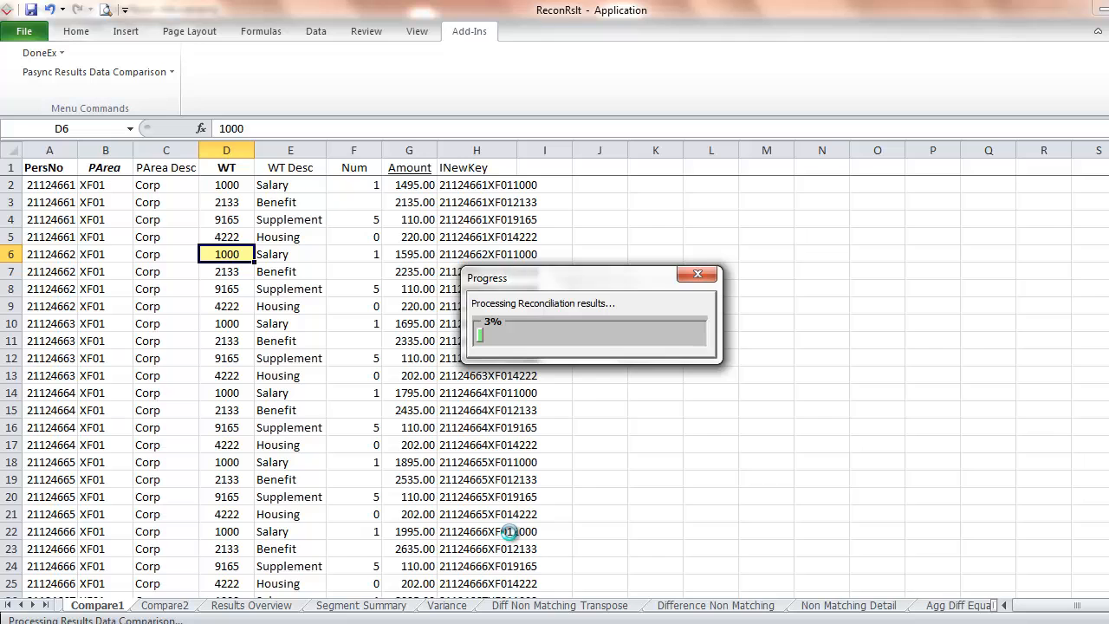
{"action": "key", "text": "Return"}
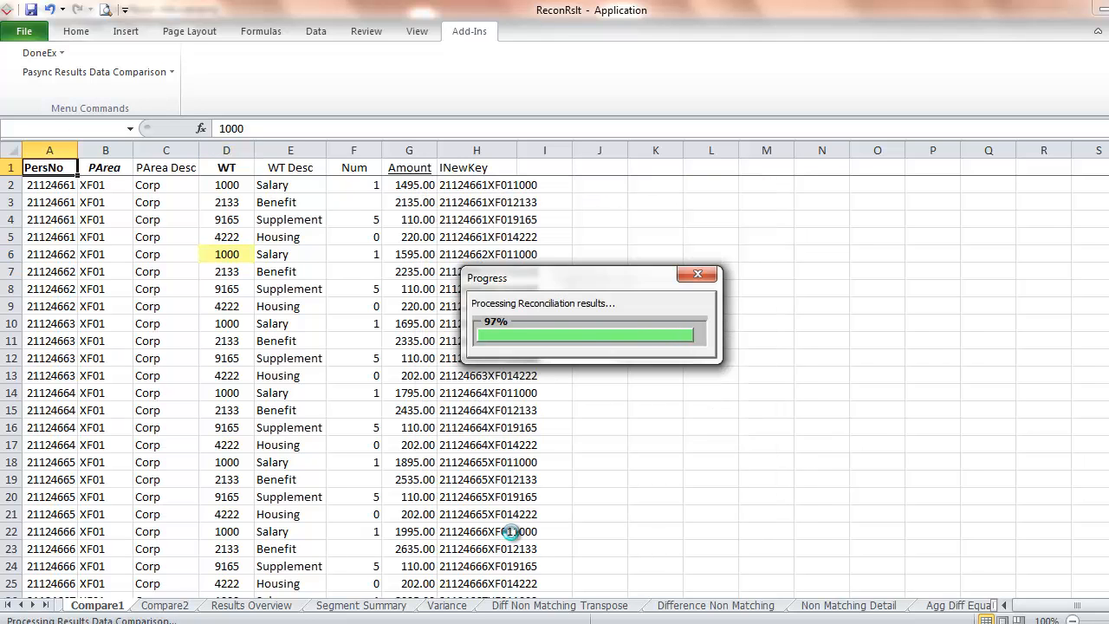
{"action": "key", "text": "Return"}
{"action": "key", "text": "Return"}
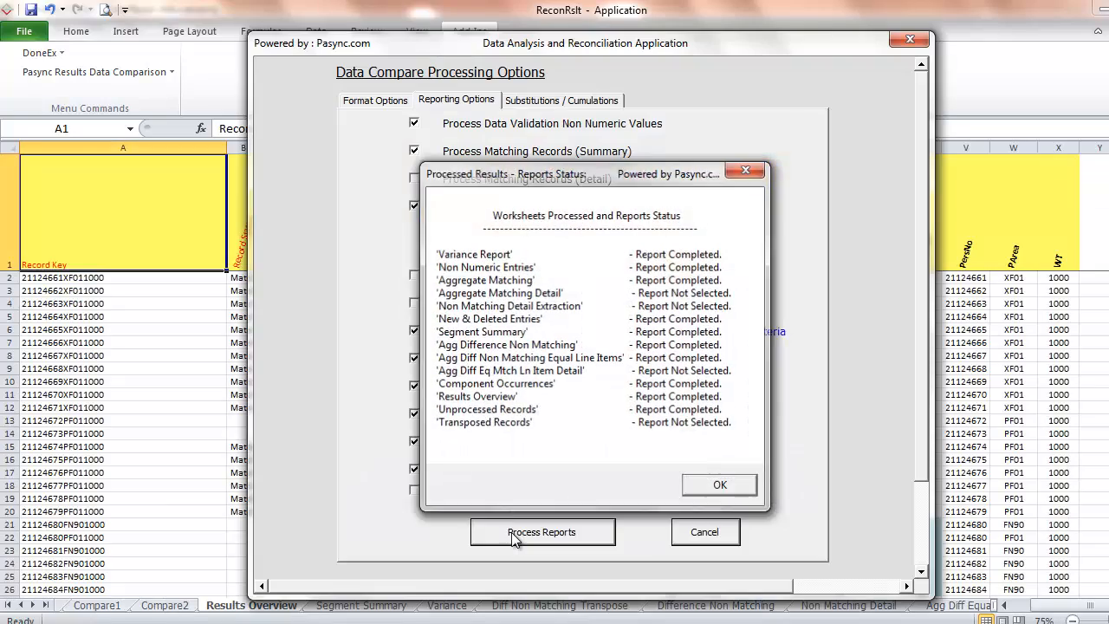
{"action": "left_click", "coordinate": [698, 535]}
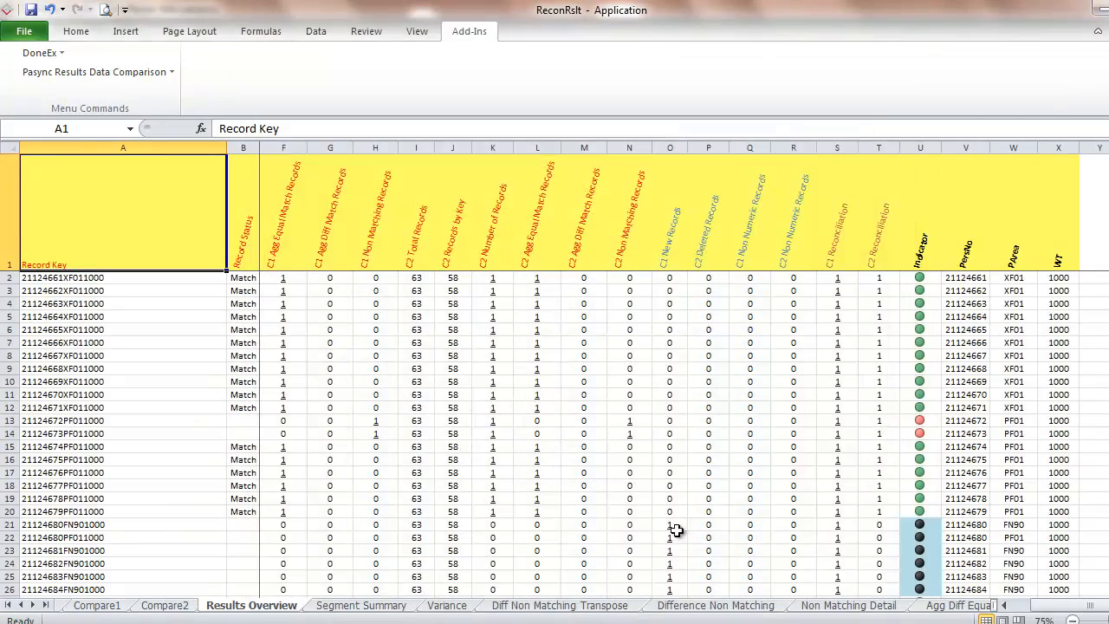
Review the Segment Summary for the 1000 wage type, including matching entries, match percentages and key fields by personnel area
{"action": "left_click", "coordinate": [380, 607]}
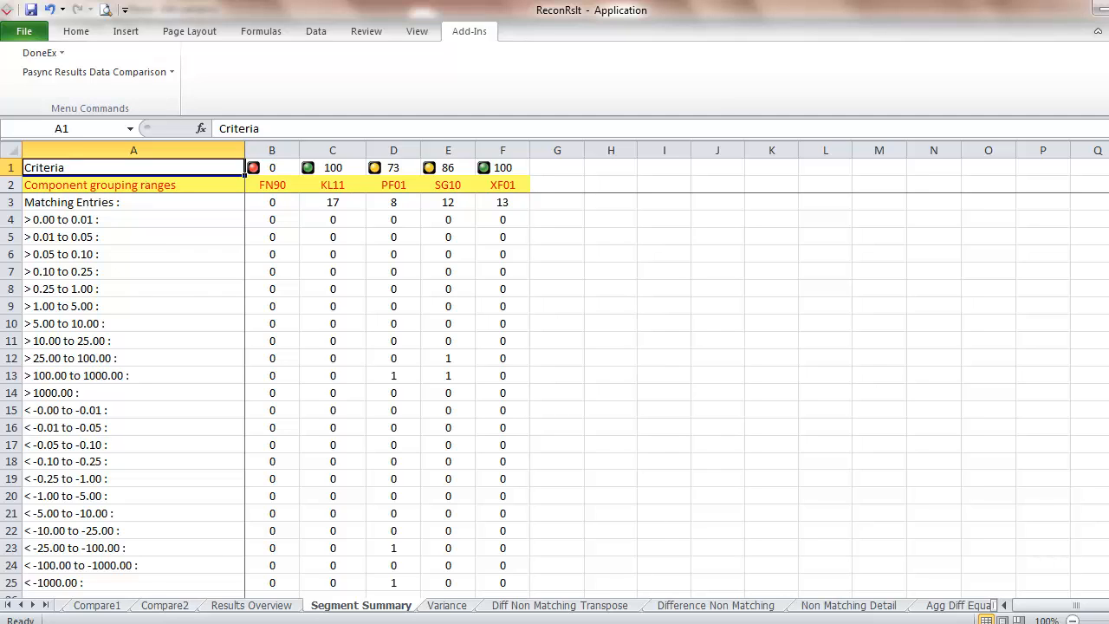
{"action": "scroll", "coordinate": [554, 390], "scroll_direction": "down", "scroll_amount": 8}
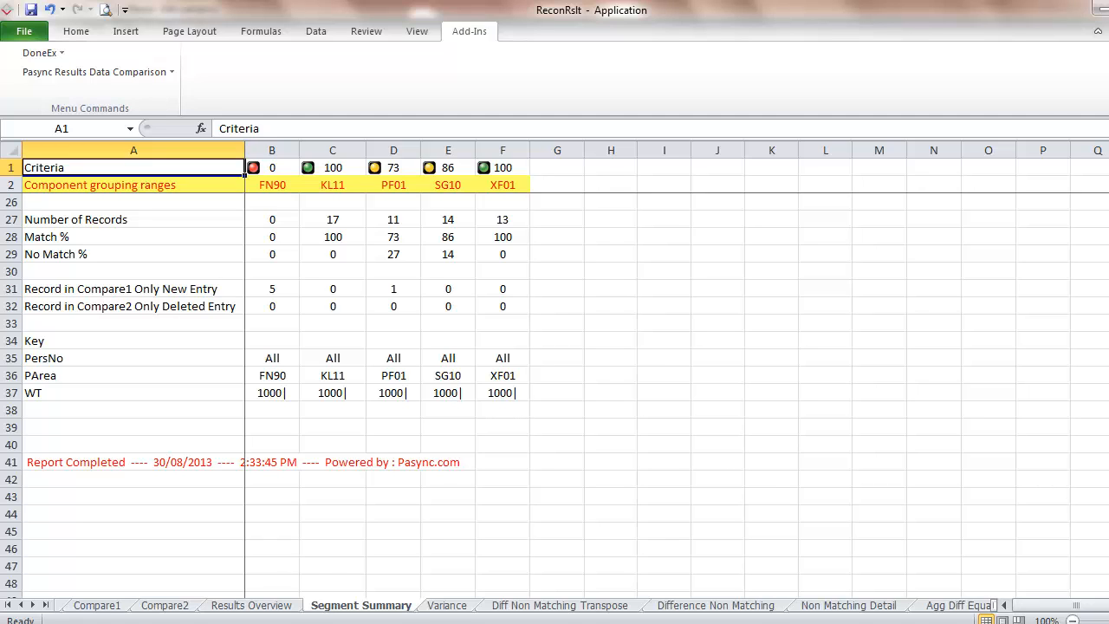
{"action": "scroll", "coordinate": [555, 389], "scroll_direction": "up", "scroll_amount": 8}
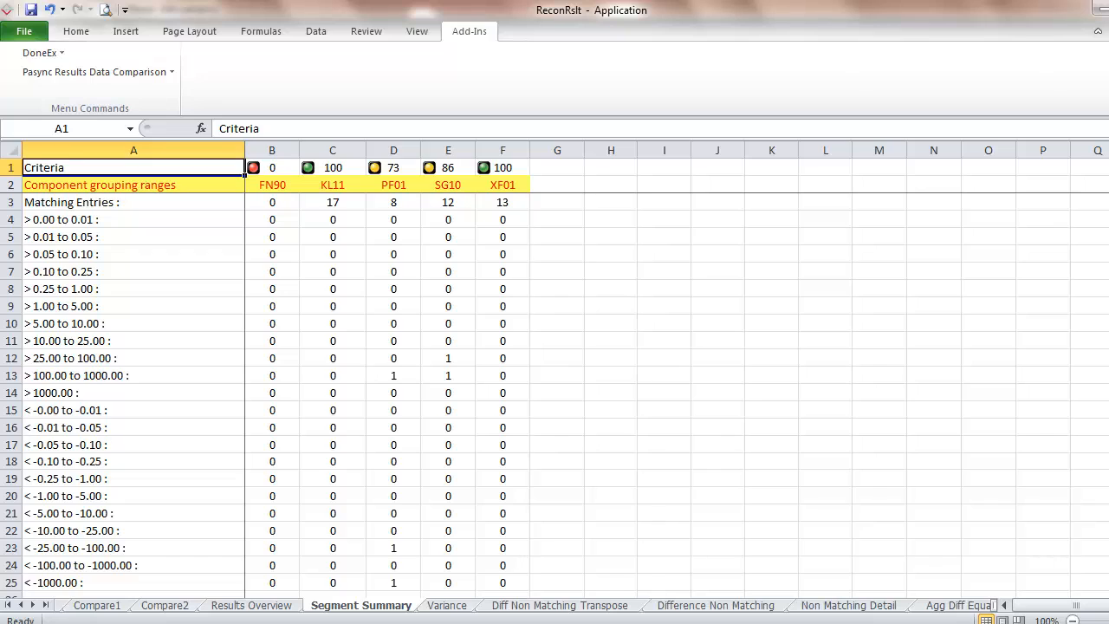
Remove the fill color from the 1000 wage type in cell D6 of Compare1
{"action": "left_click", "coordinate": [95, 605]}
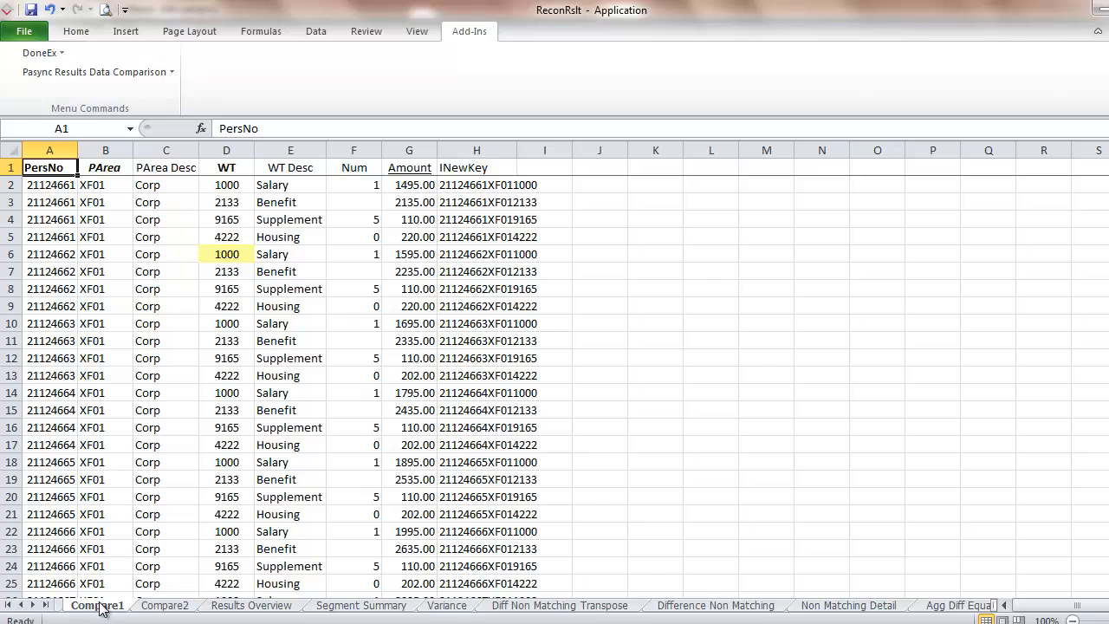
{"action": "left_click", "coordinate": [75, 33]}
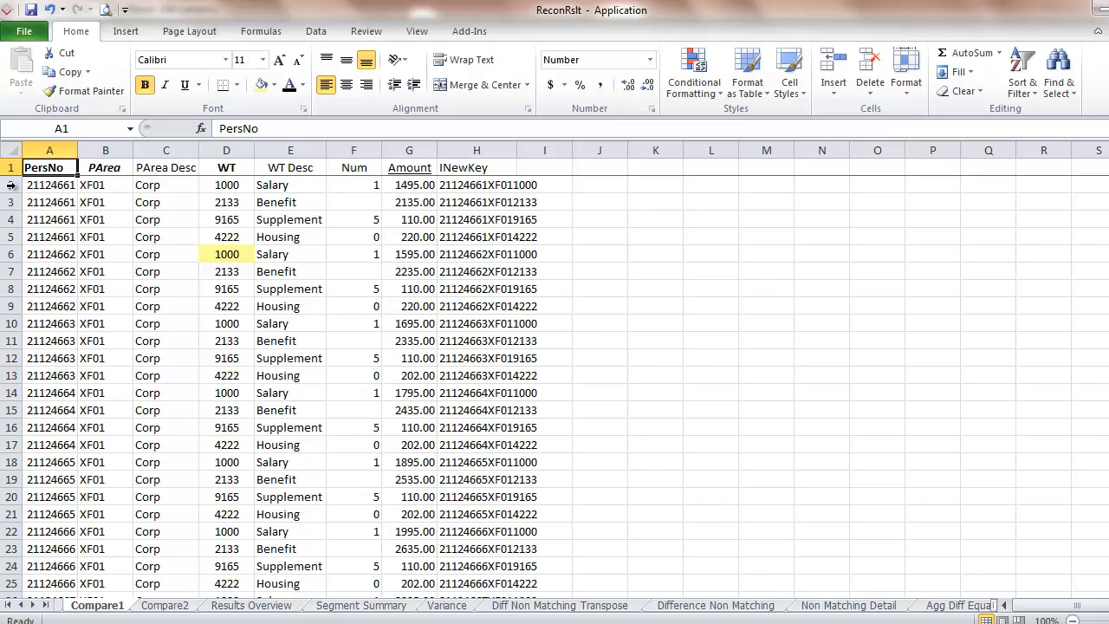
{"action": "left_click", "coordinate": [216, 255]}
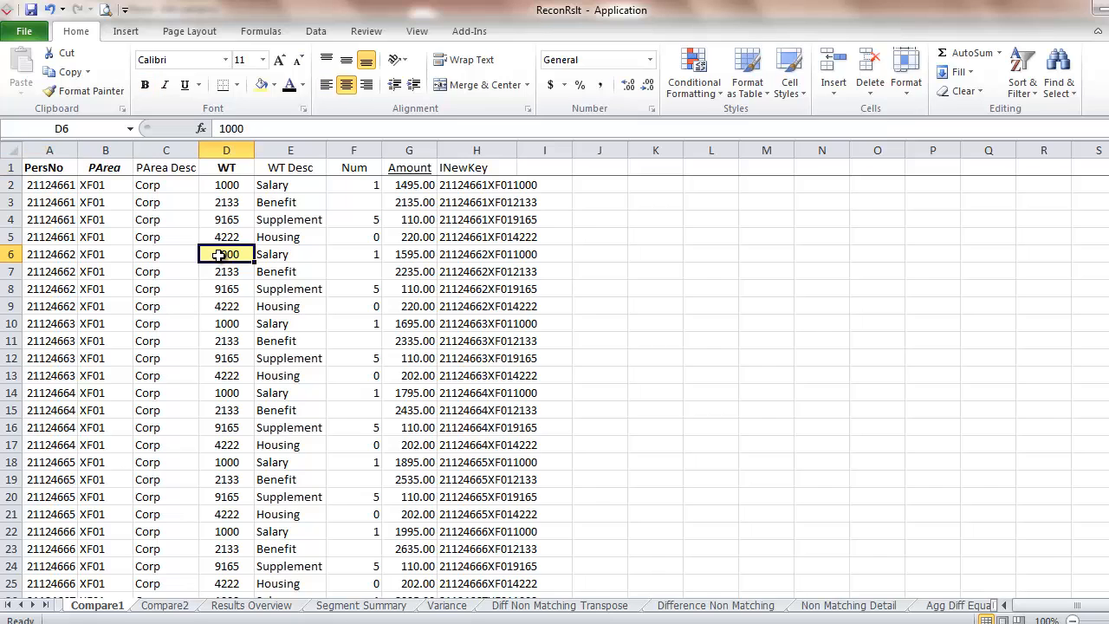
{"action": "left_click", "coordinate": [275, 85]}
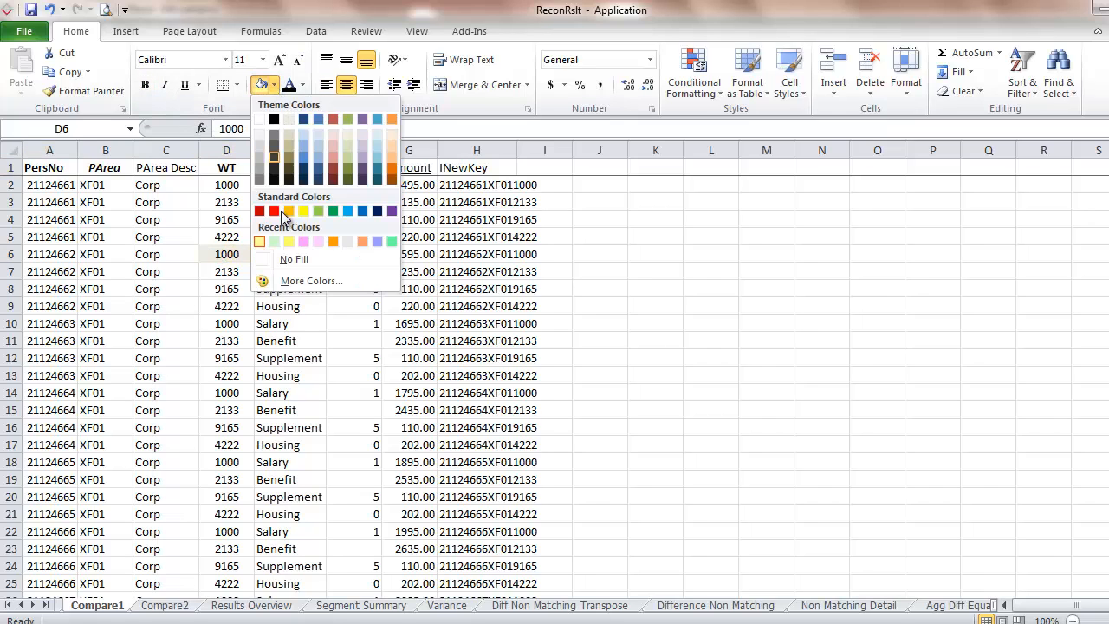
{"action": "left_click", "coordinate": [283, 255]}
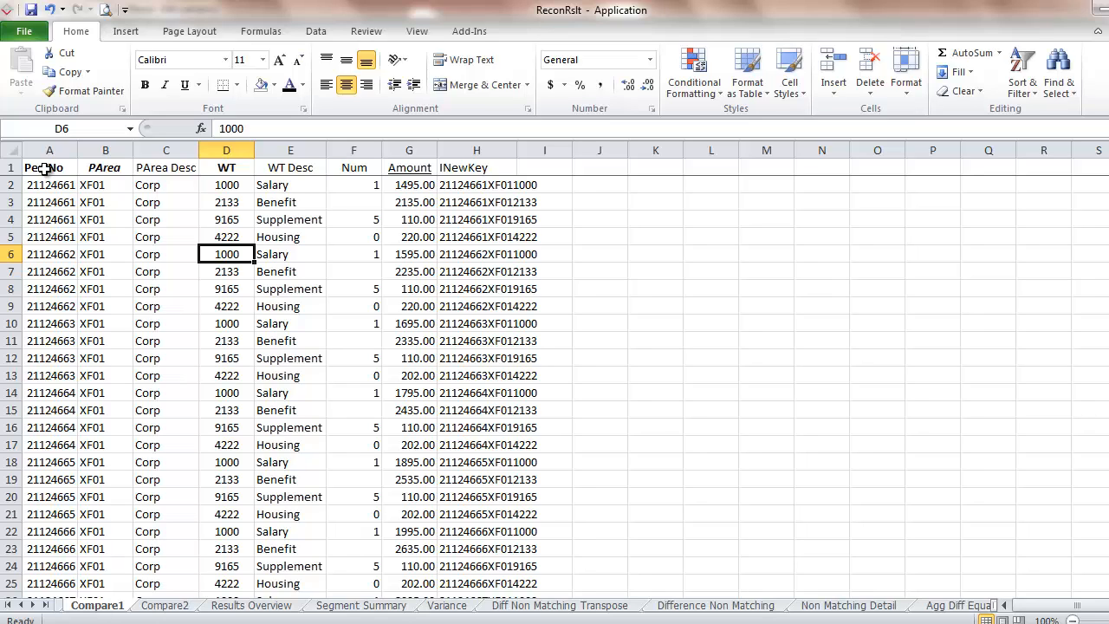
Remove the bold formatting from the PersNo, PArea and WT headings in Compare1
{"action": "left_click", "coordinate": [45, 170]}
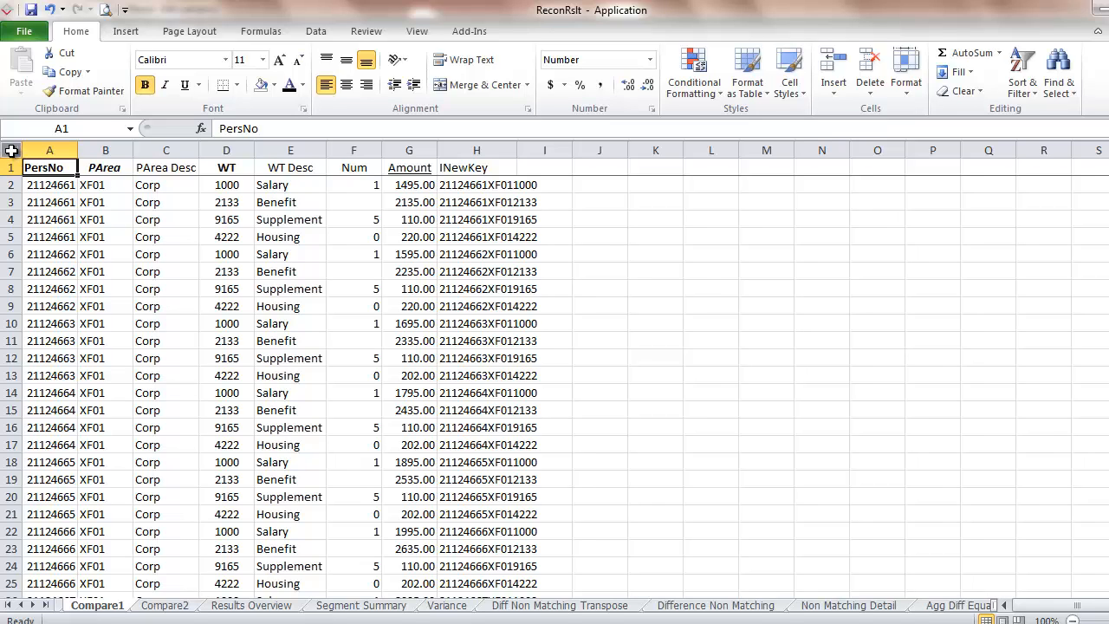
{"action": "left_click", "coordinate": [145, 84]}
{"action": "left_click", "coordinate": [107, 166]}
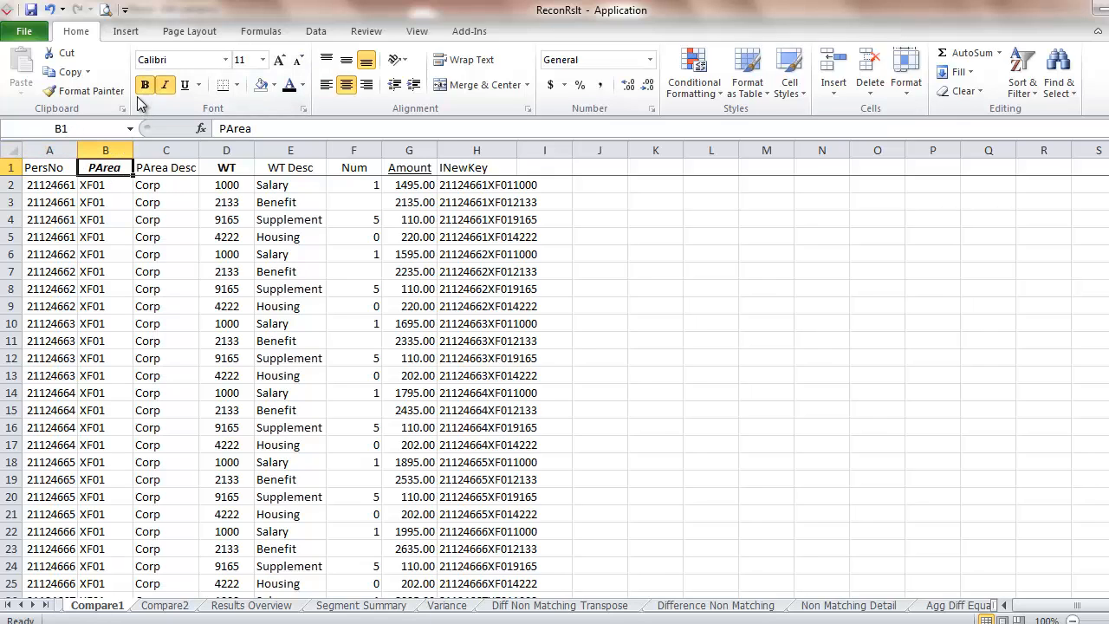
{"action": "left_click", "coordinate": [145, 84]}
{"action": "left_click", "coordinate": [227, 169]}
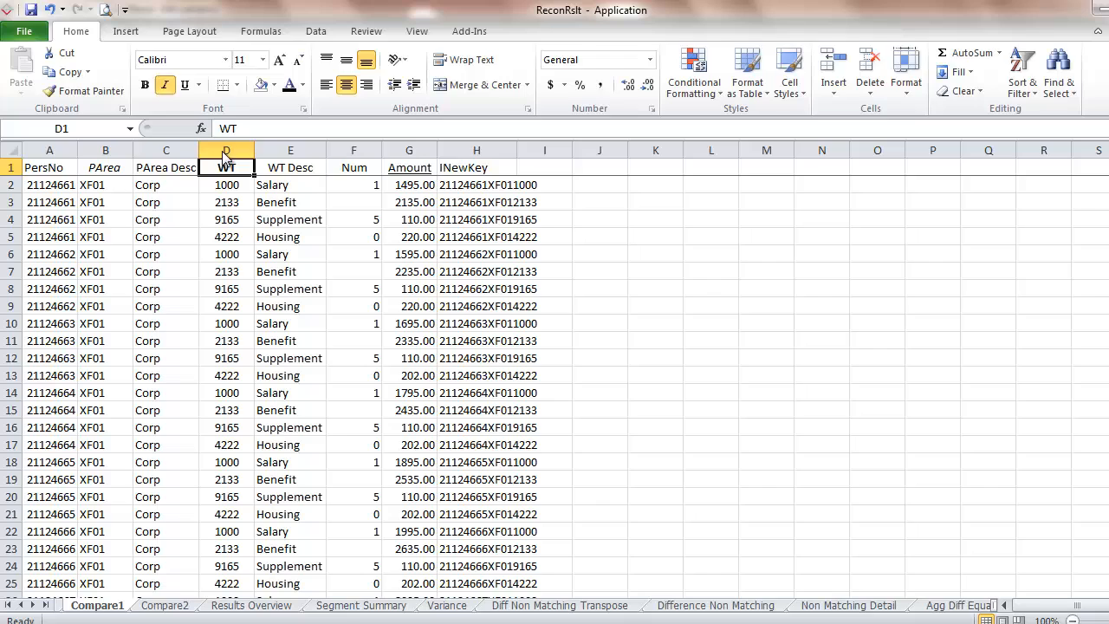
{"action": "left_click", "coordinate": [145, 86]}
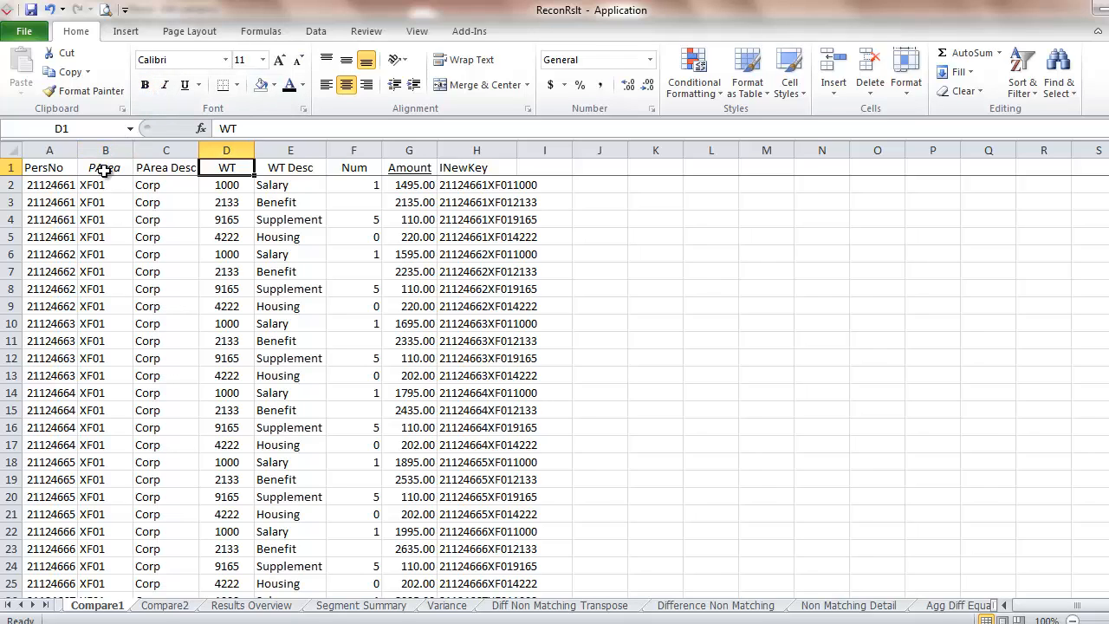
Remove the italics from the PArea heading, and make the PArea and WT headings bold as the key fields
{"action": "left_click", "coordinate": [104, 170]}
{"action": "left_click", "coordinate": [163, 85]}
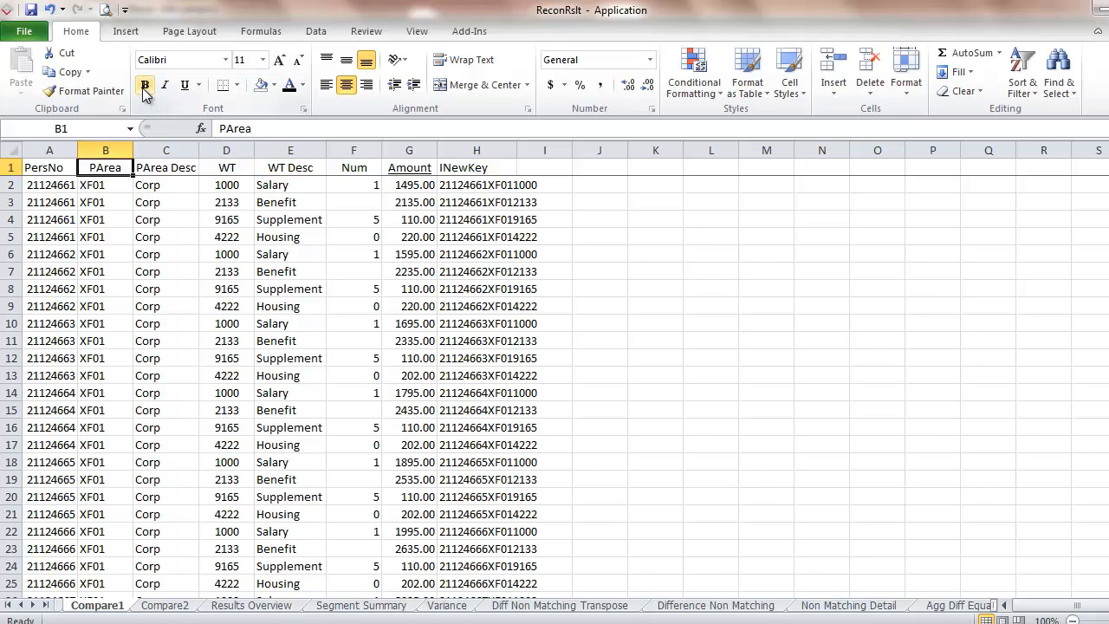
{"action": "left_click", "coordinate": [145, 87]}
{"action": "left_click", "coordinate": [224, 169]}
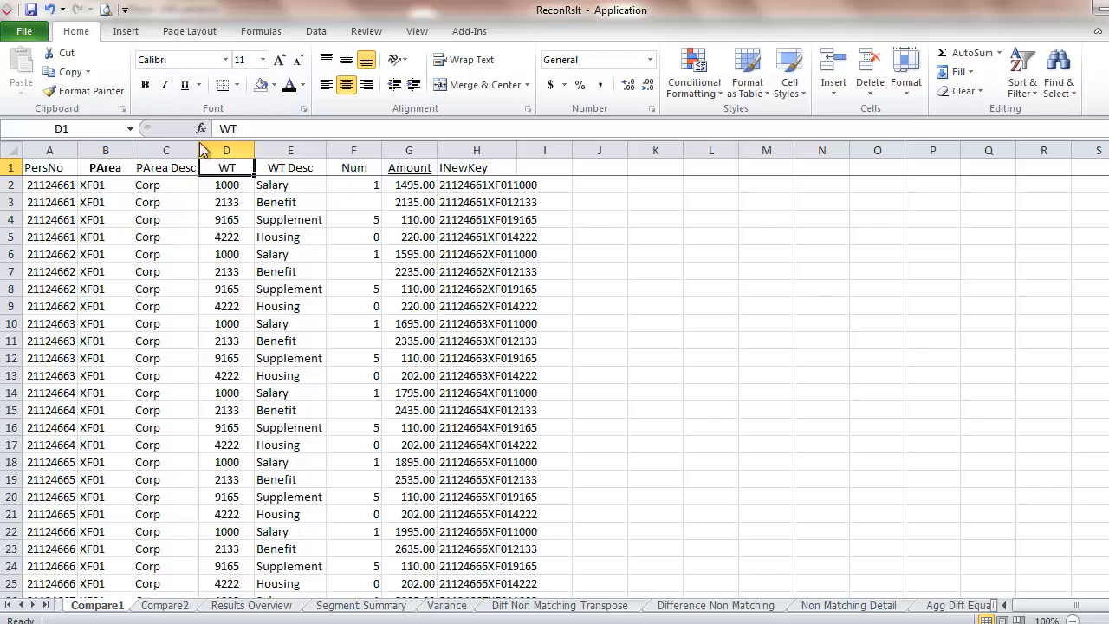
{"action": "left_click", "coordinate": [146, 86]}
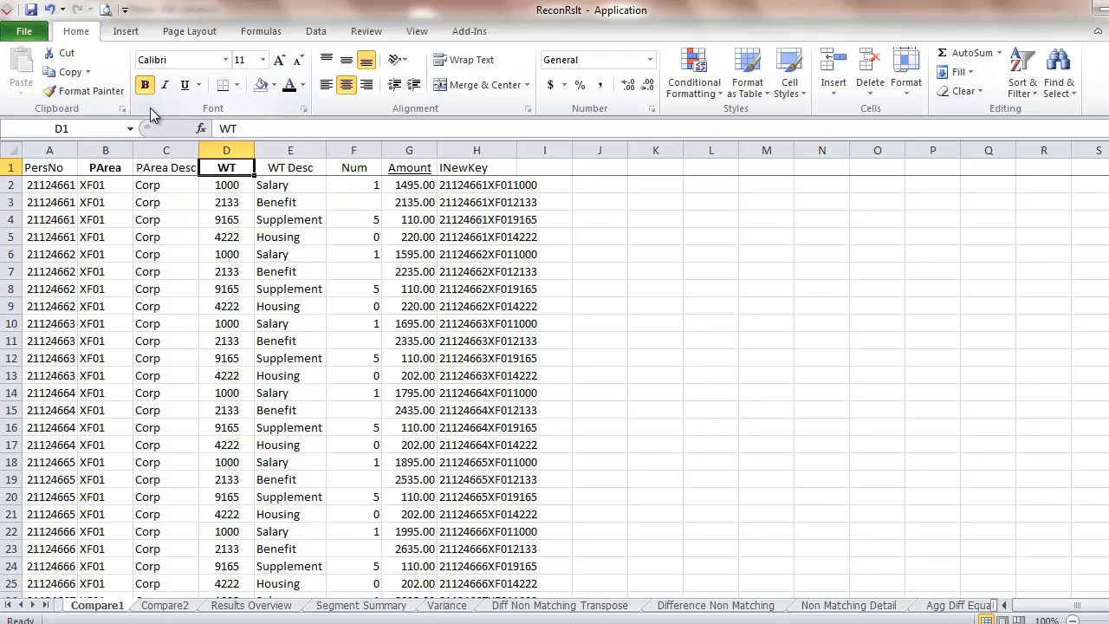
Run the Results Data Comparison keyed on PArea and WT with the preset reporting options, and close all dialogs
{"action": "left_click", "coordinate": [472, 34]}
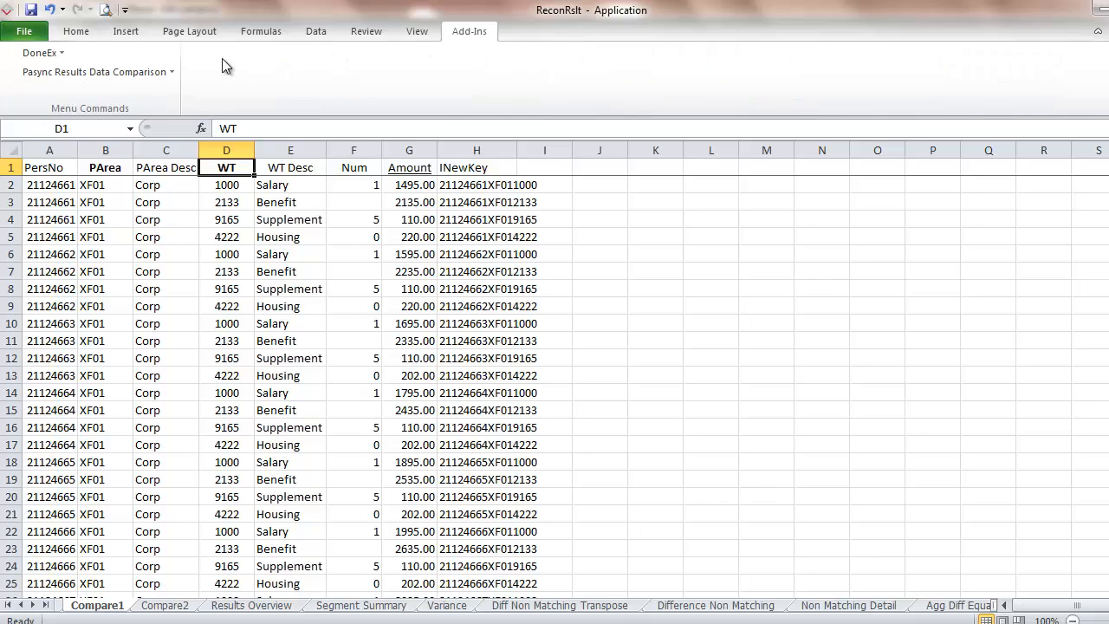
{"action": "left_click", "coordinate": [164, 71]}
{"action": "left_click", "coordinate": [167, 94]}
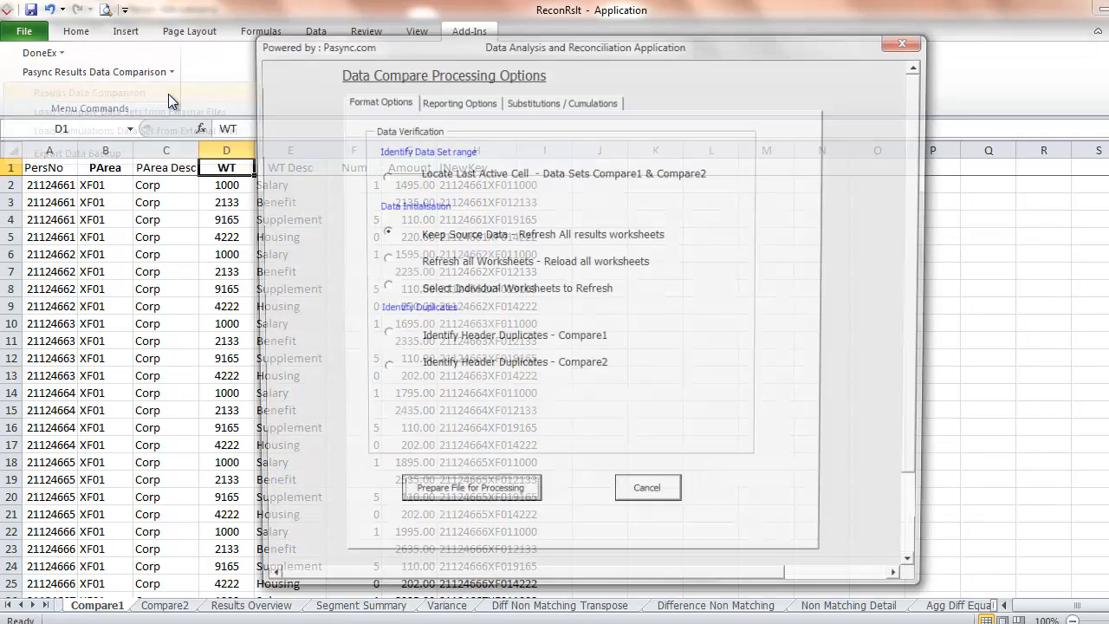
{"action": "left_click", "coordinate": [452, 102]}
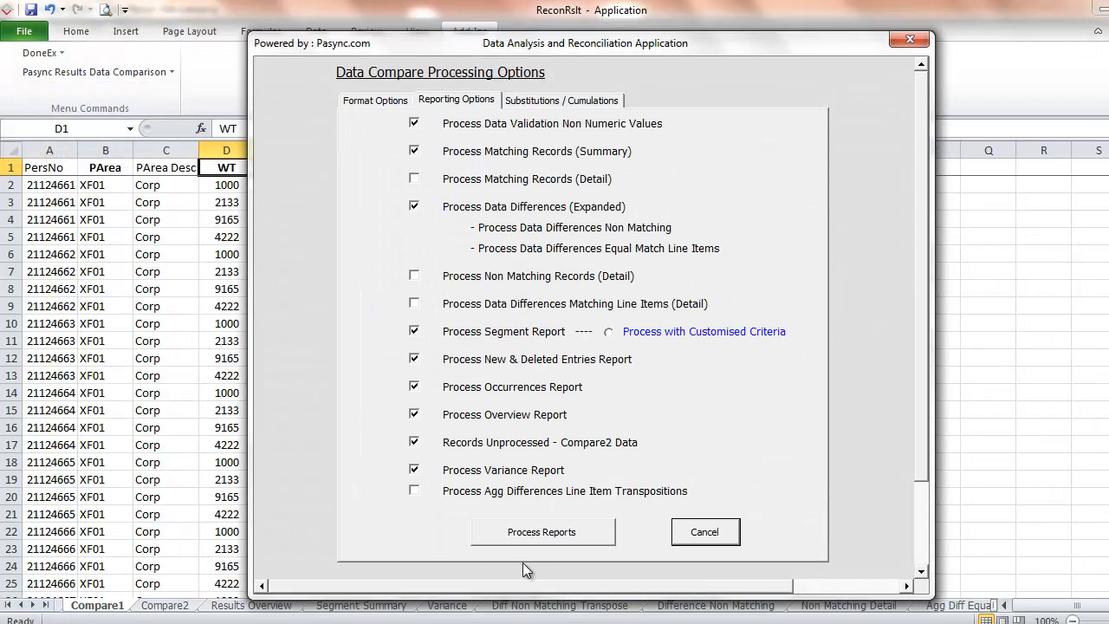
{"action": "left_click", "coordinate": [532, 536]}
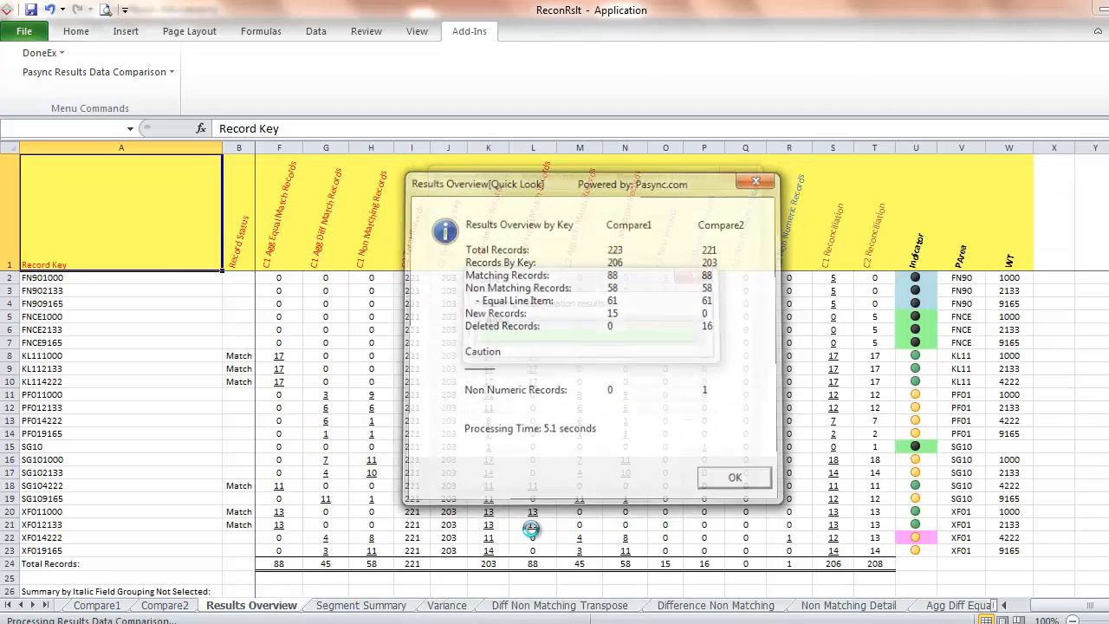
{"action": "key", "text": "Return"}
{"action": "left_click", "coordinate": [705, 530]}
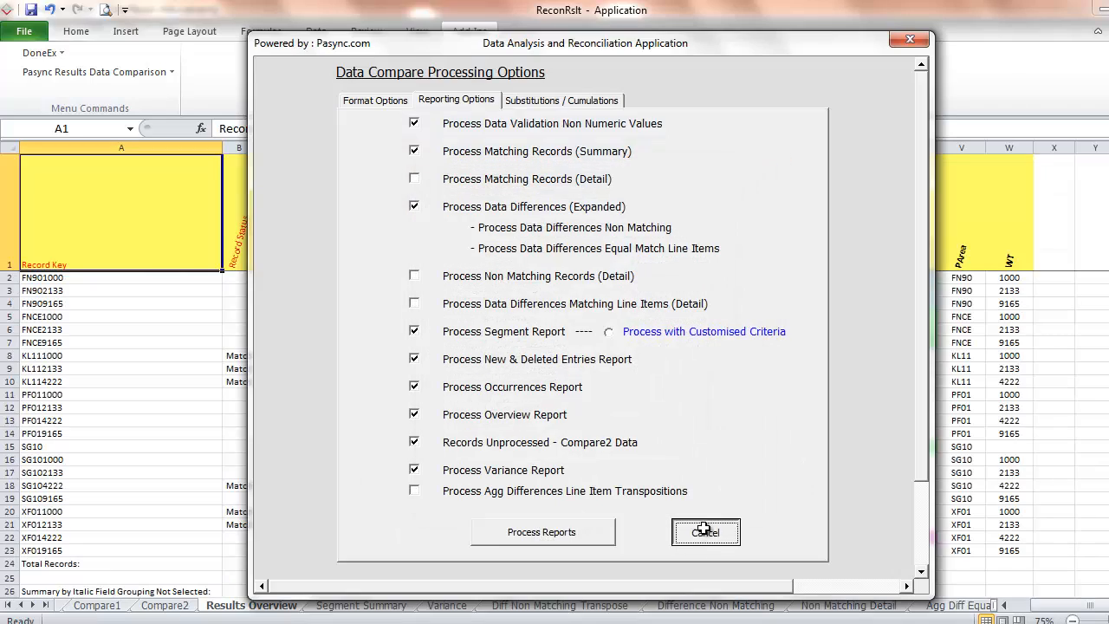
Rename the INewKey heading in cell H1 of Compare1 to PAWT
{"action": "left_click", "coordinate": [112, 605]}
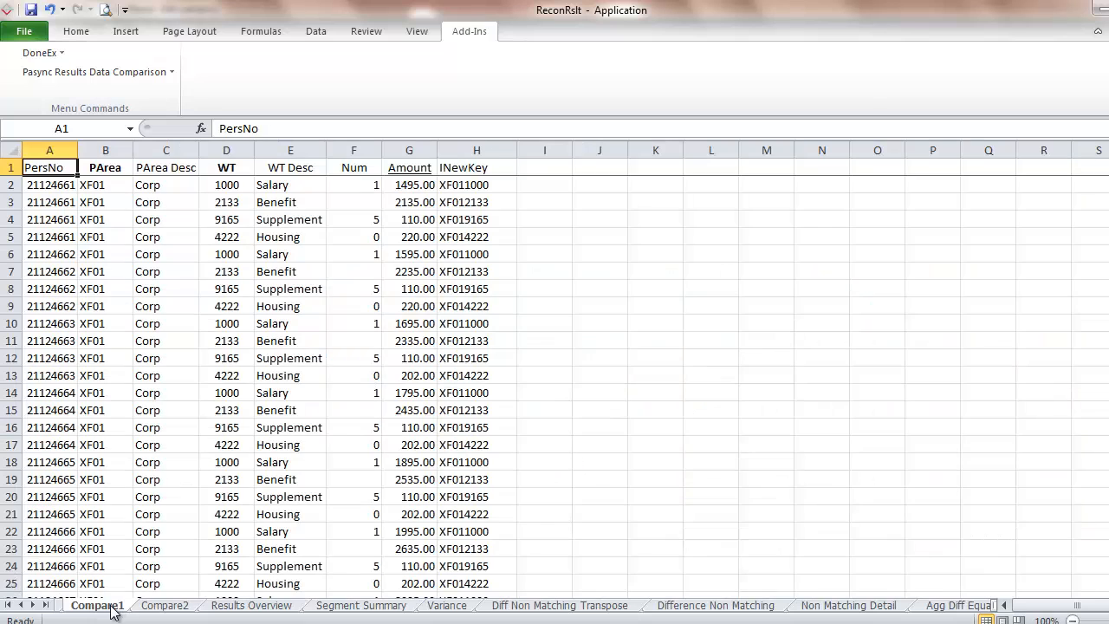
{"action": "left_click", "coordinate": [460, 167]}
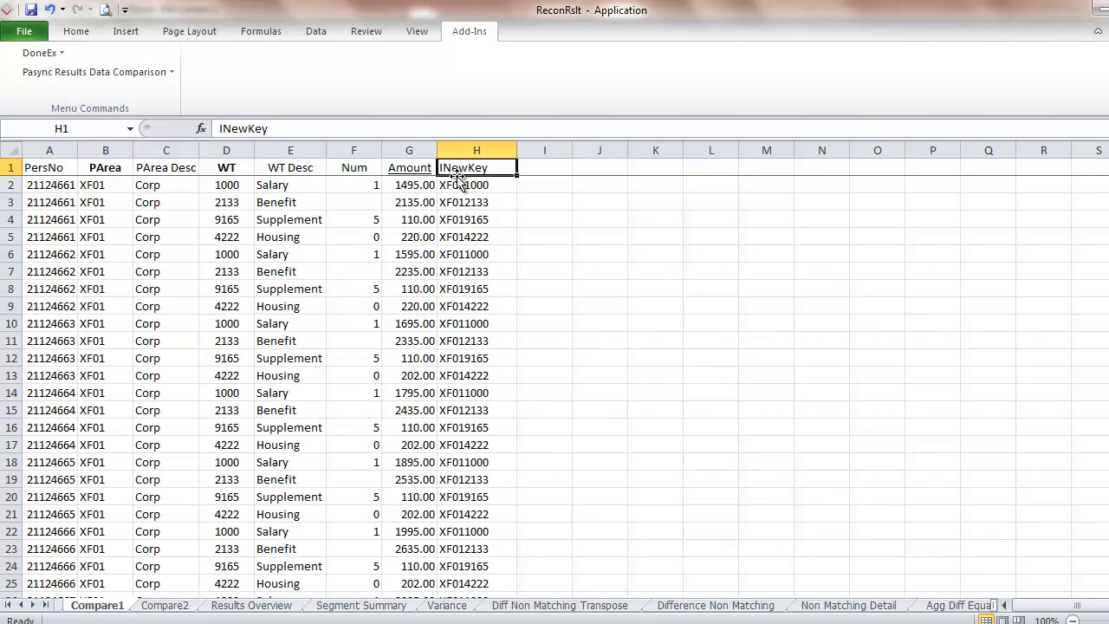
{"action": "type", "text": "PAWT"}
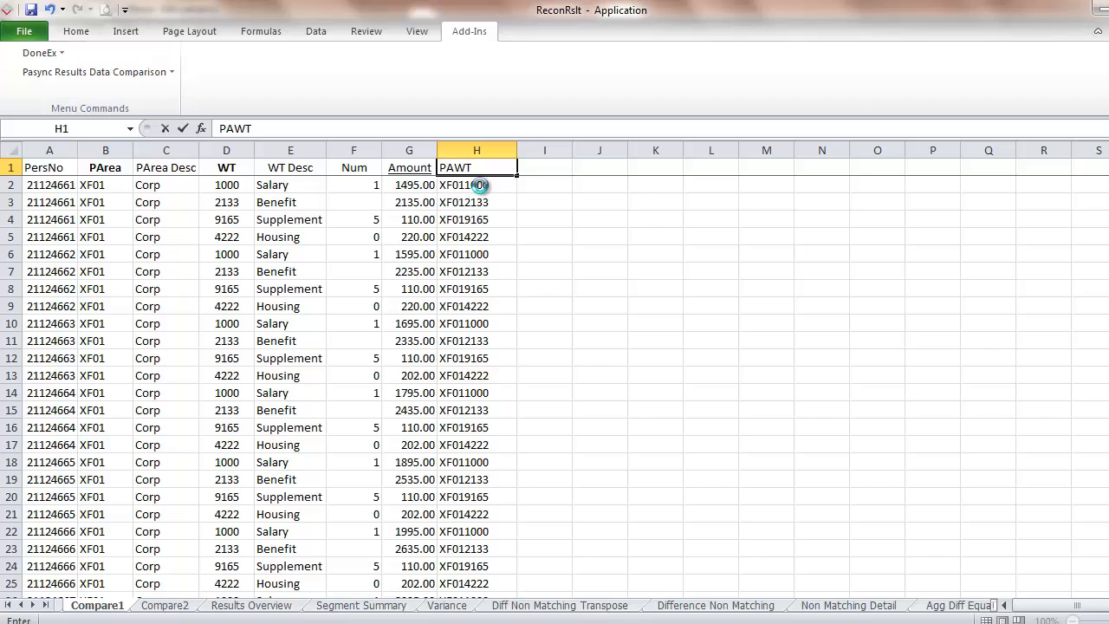
{"action": "left_click", "coordinate": [482, 185]}
Rename the INewKey heading in cell G1 of Compare2 to PAWT, and return to the Compare1 sheet
{"action": "left_click", "coordinate": [182, 607]}
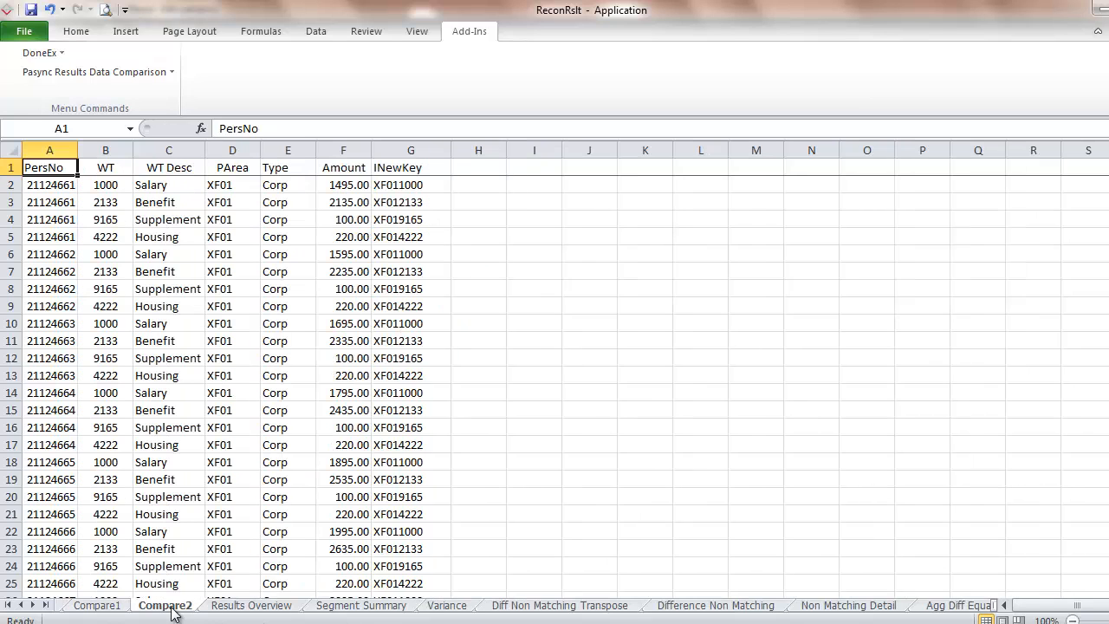
{"action": "left_click", "coordinate": [403, 170]}
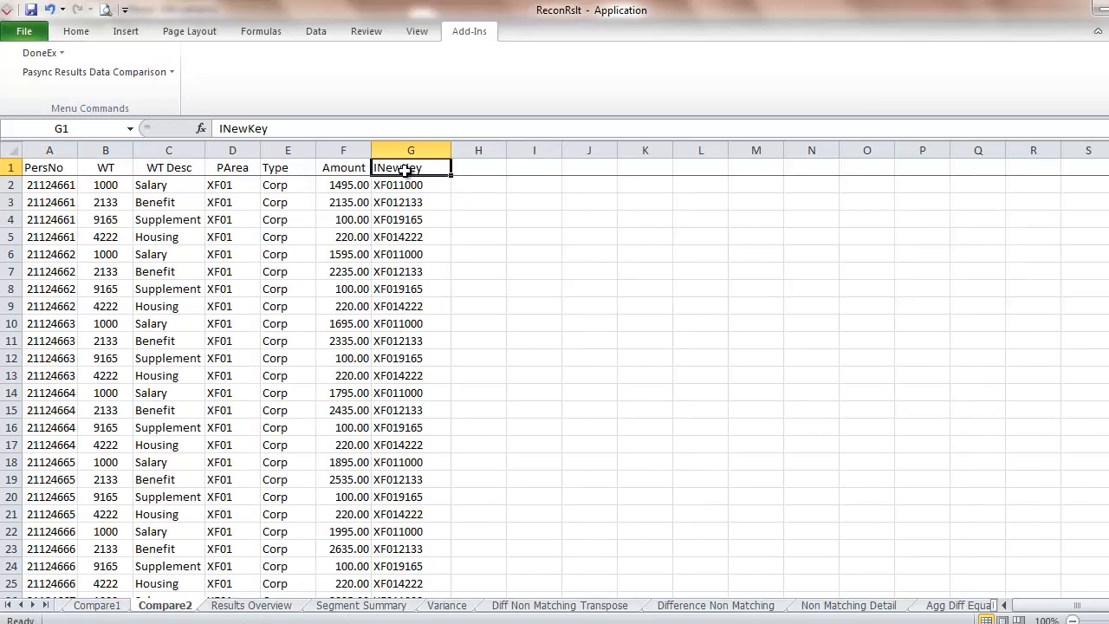
{"action": "type", "text": "PAWT"}
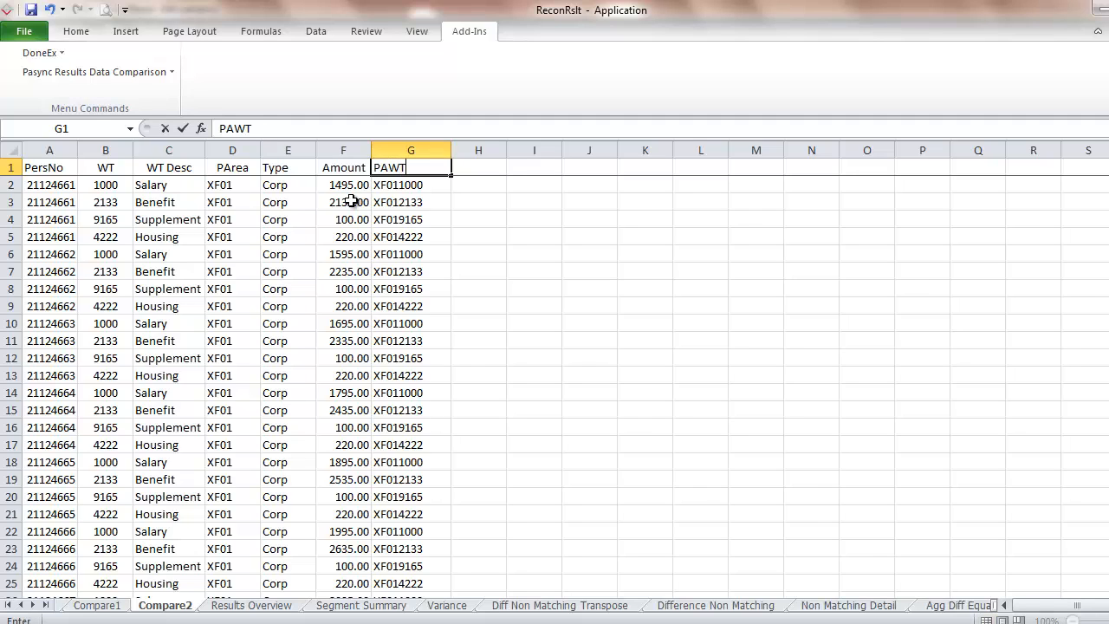
{"action": "left_click", "coordinate": [49, 170]}
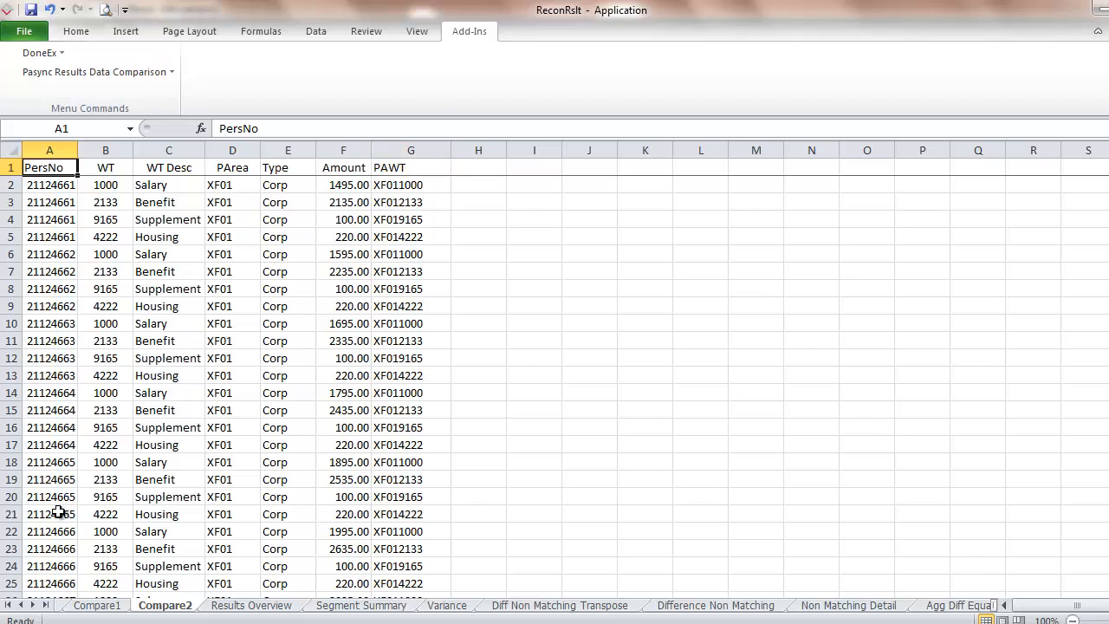
{"action": "left_click", "coordinate": [93, 606]}
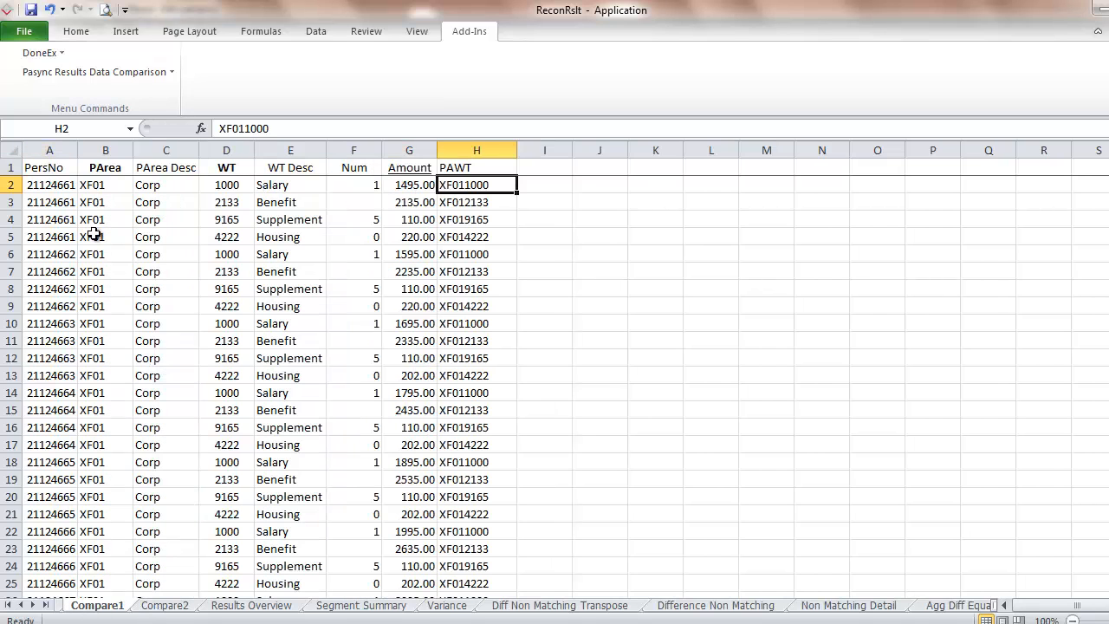
Remove the bold formatting from the PArea and WT headings on the Compare1 sheet
{"action": "left_click", "coordinate": [99, 168]}
{"action": "left_click", "coordinate": [78, 35]}
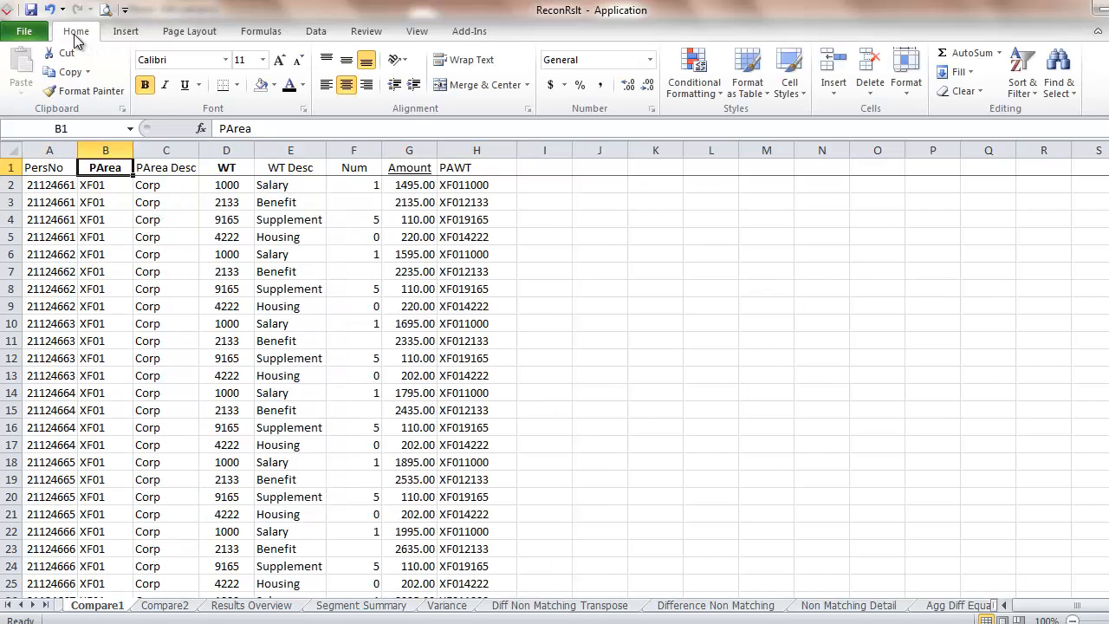
{"action": "left_click", "coordinate": [149, 90]}
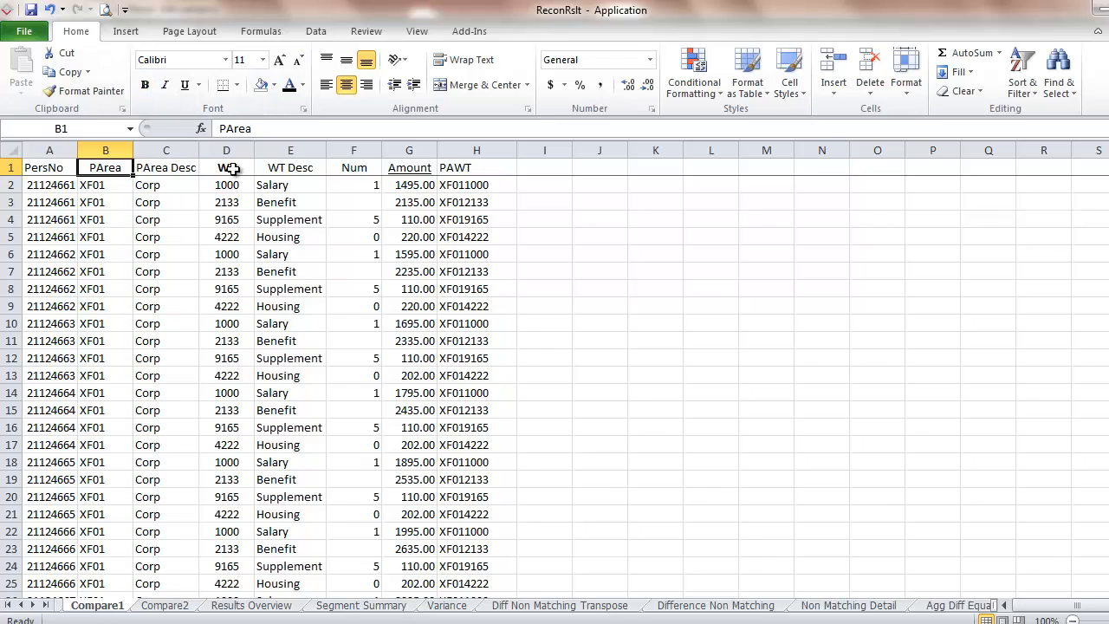
{"action": "left_click", "coordinate": [227, 168]}
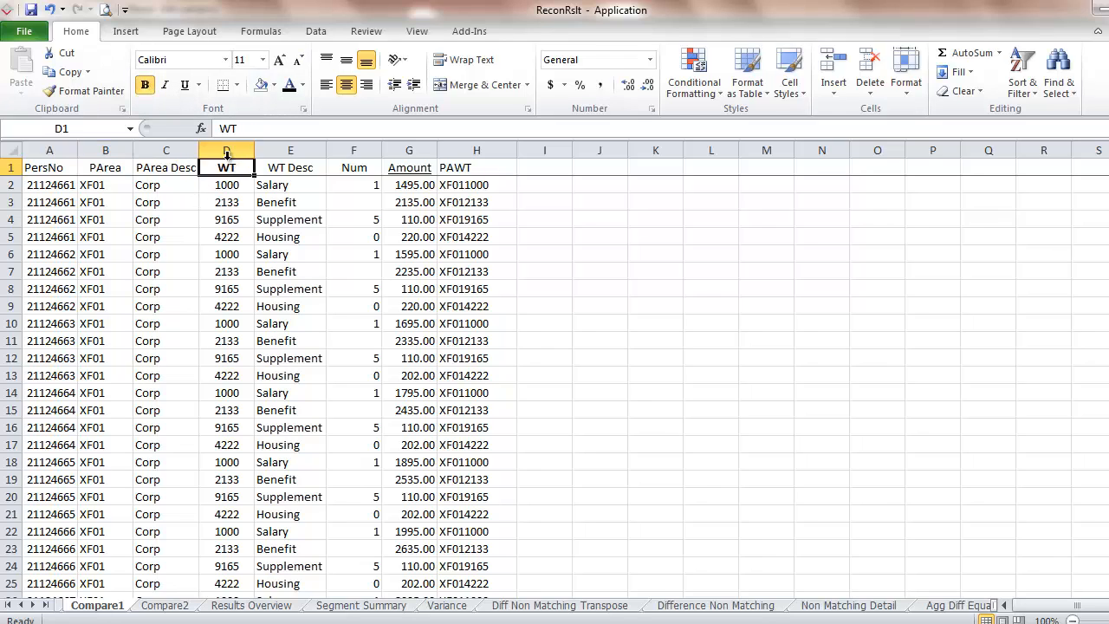
{"action": "left_click", "coordinate": [145, 90]}
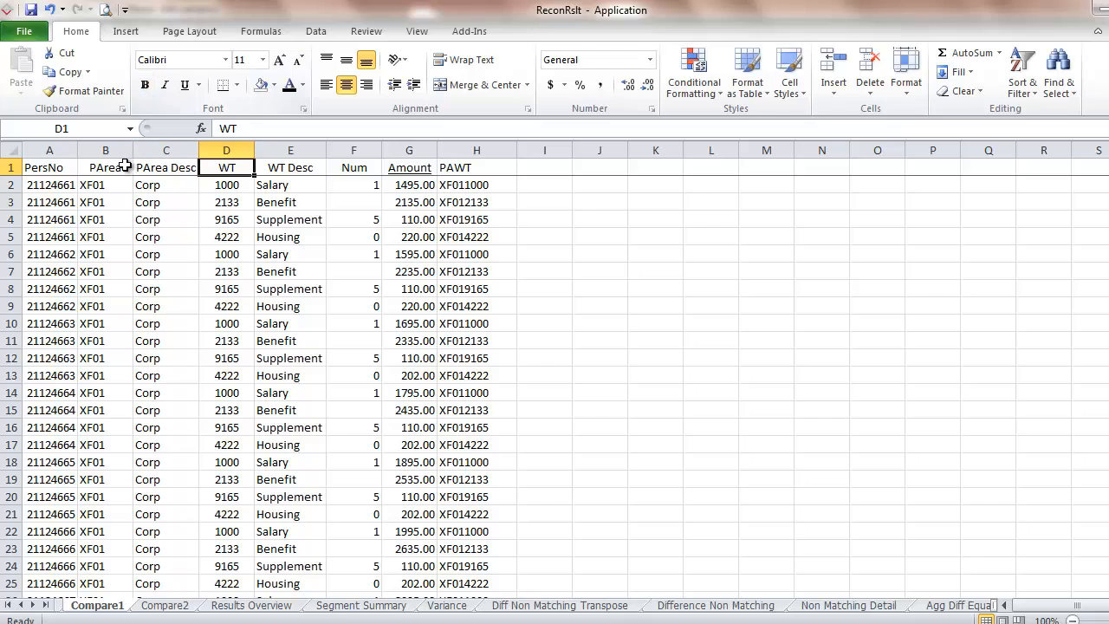
{"action": "left_click", "coordinate": [111, 170]}
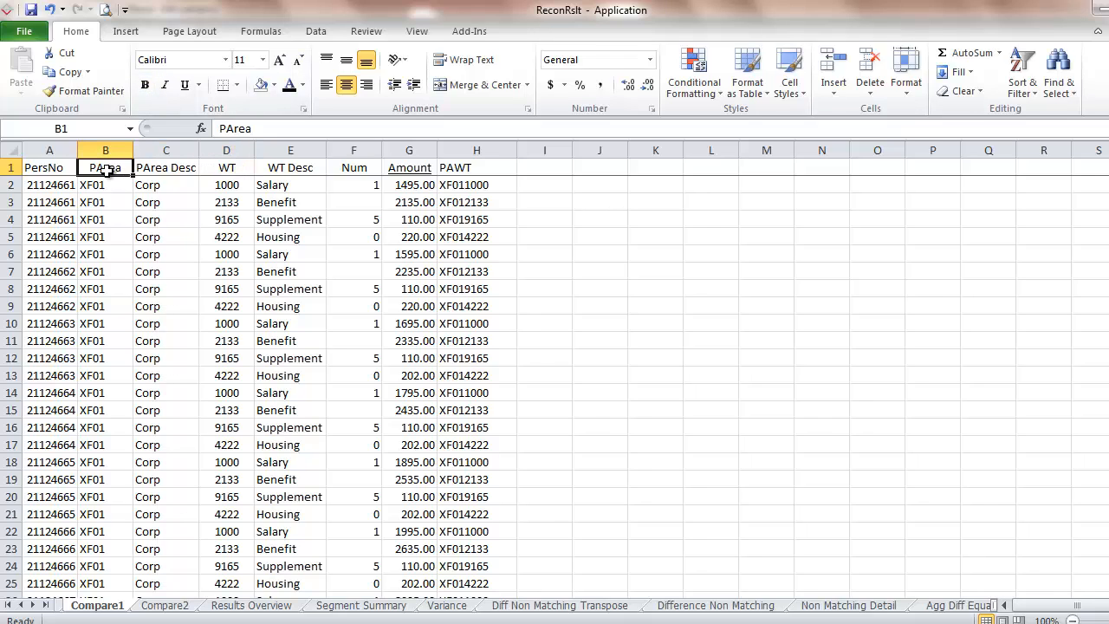
Make the PersNo heading bold and the PAWT heading bold and italic on Compare1
{"action": "left_click", "coordinate": [54, 168]}
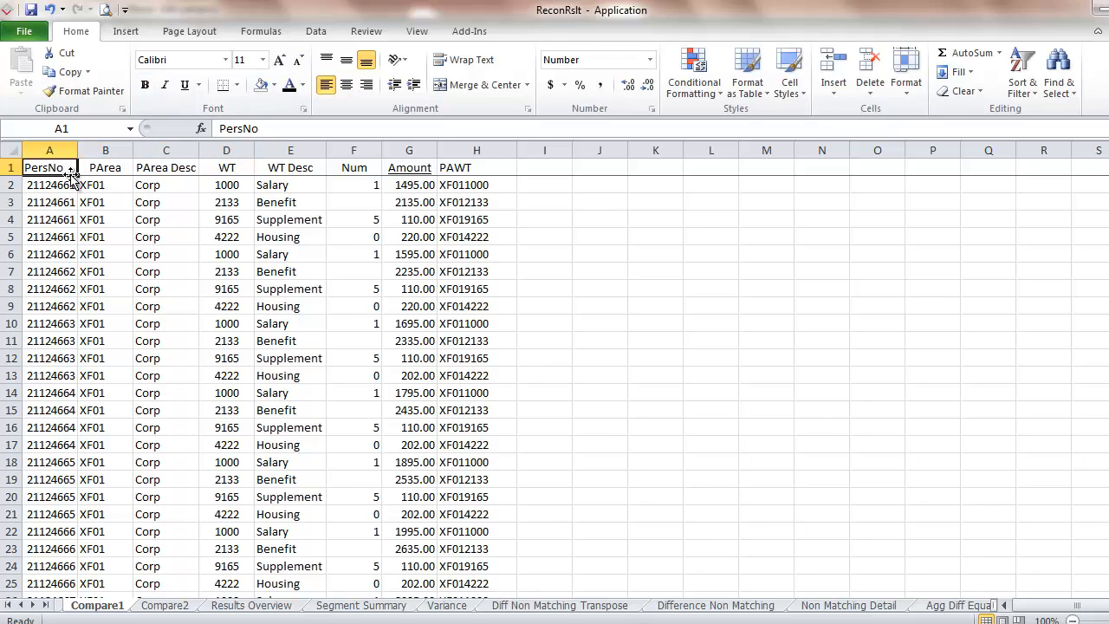
{"action": "left_click", "coordinate": [146, 90]}
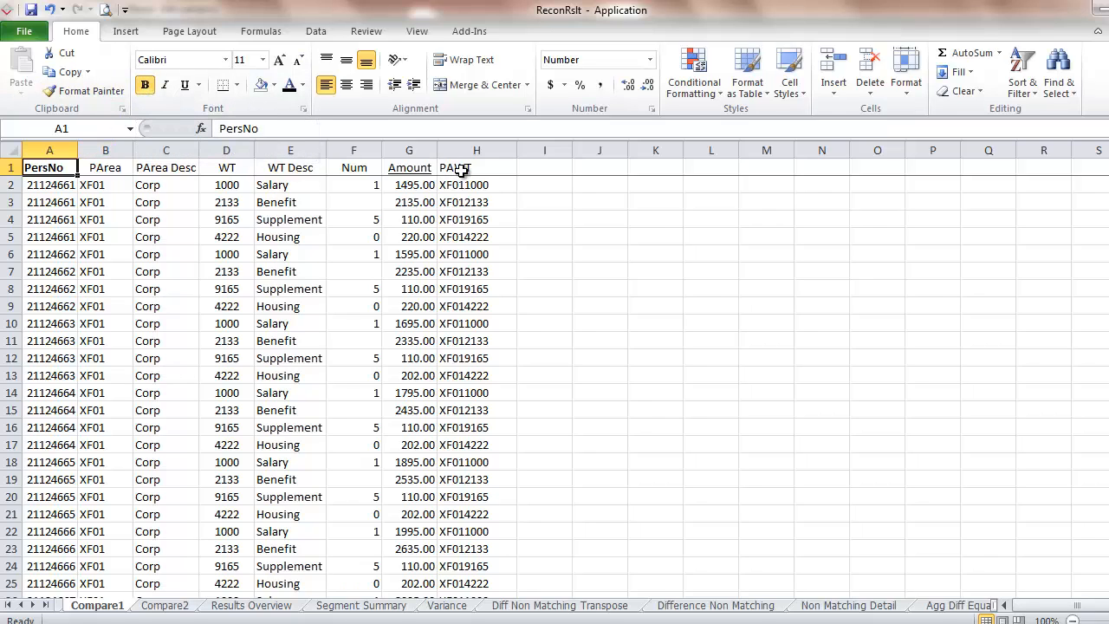
{"action": "left_click", "coordinate": [459, 170]}
{"action": "left_click", "coordinate": [146, 85]}
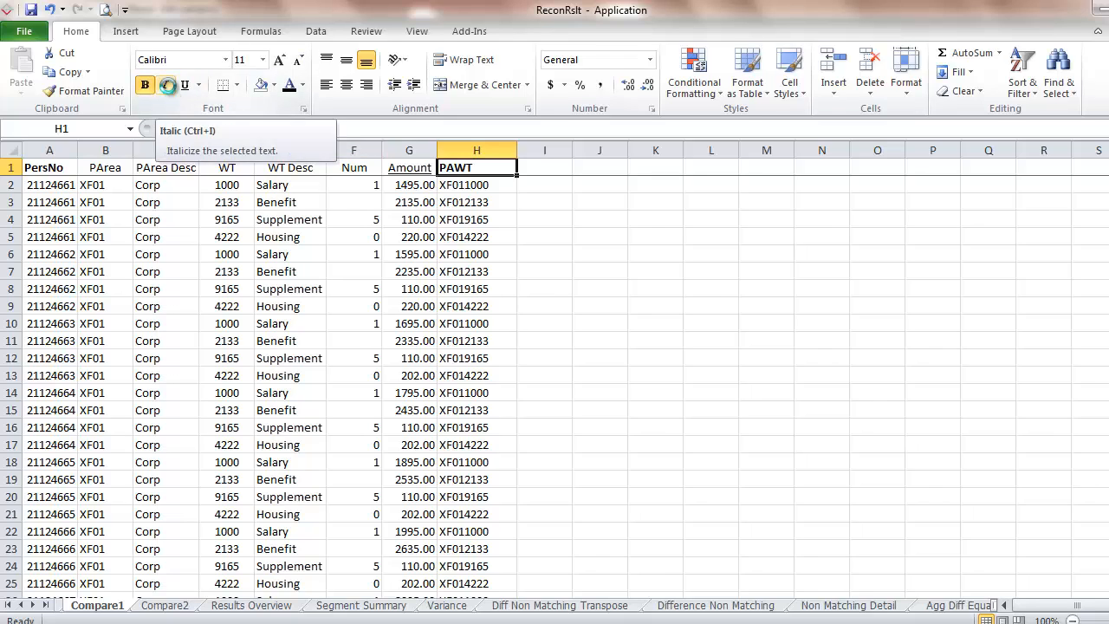
{"action": "left_click", "coordinate": [169, 88]}
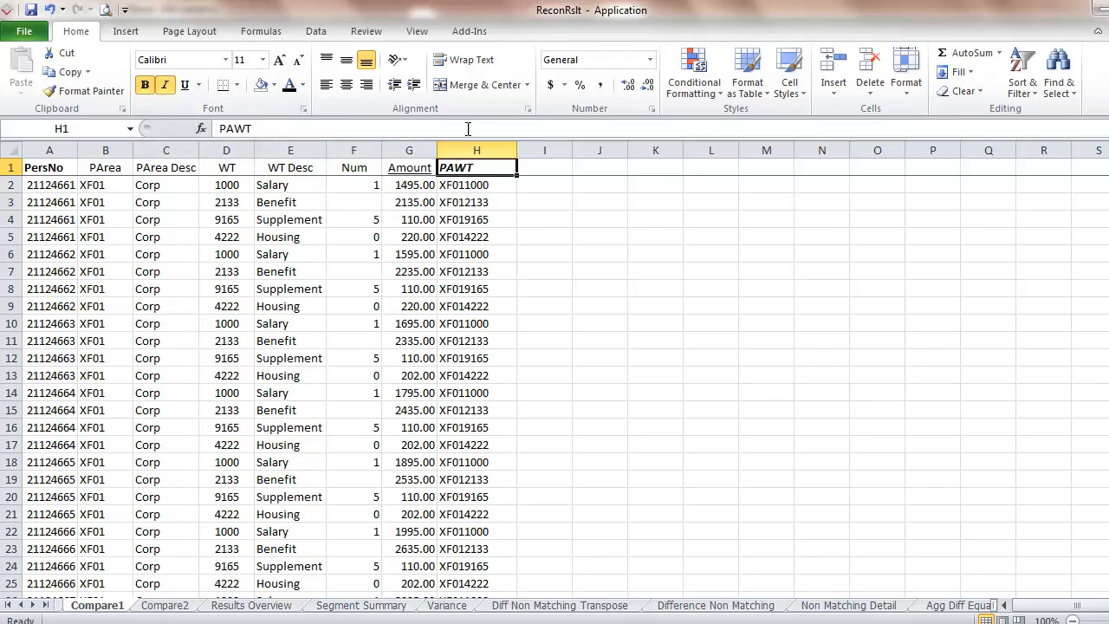
Run the Results Data Comparison keyed on PersNo and PAWT with the preset reporting options, and close all dialogs
{"action": "left_click", "coordinate": [469, 33]}
{"action": "left_click", "coordinate": [168, 73]}
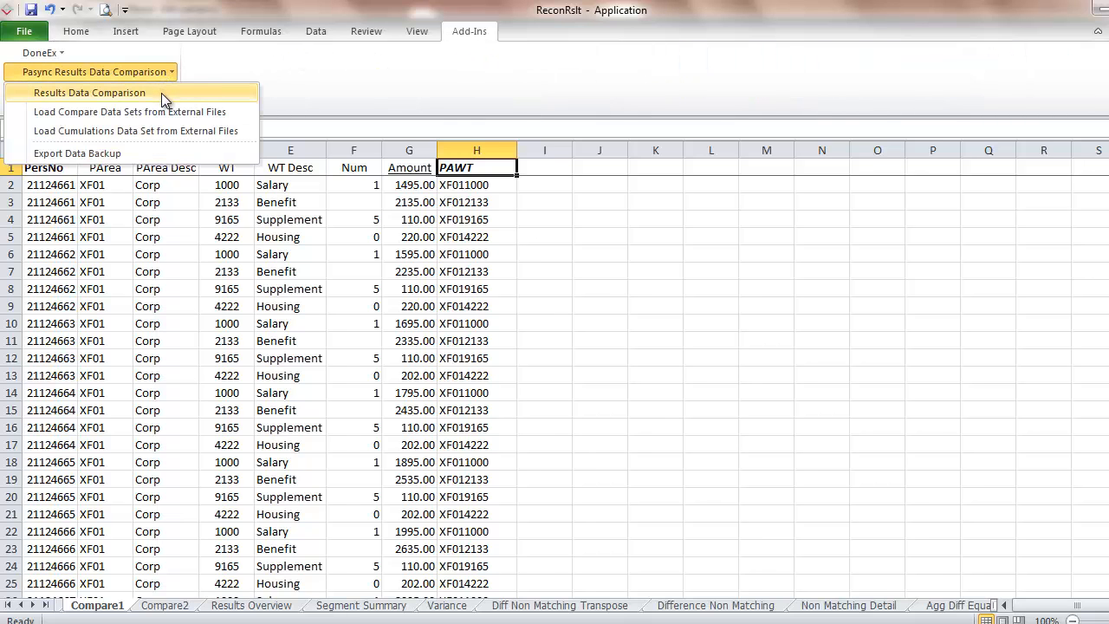
{"action": "left_click", "coordinate": [161, 93]}
{"action": "left_click", "coordinate": [438, 102]}
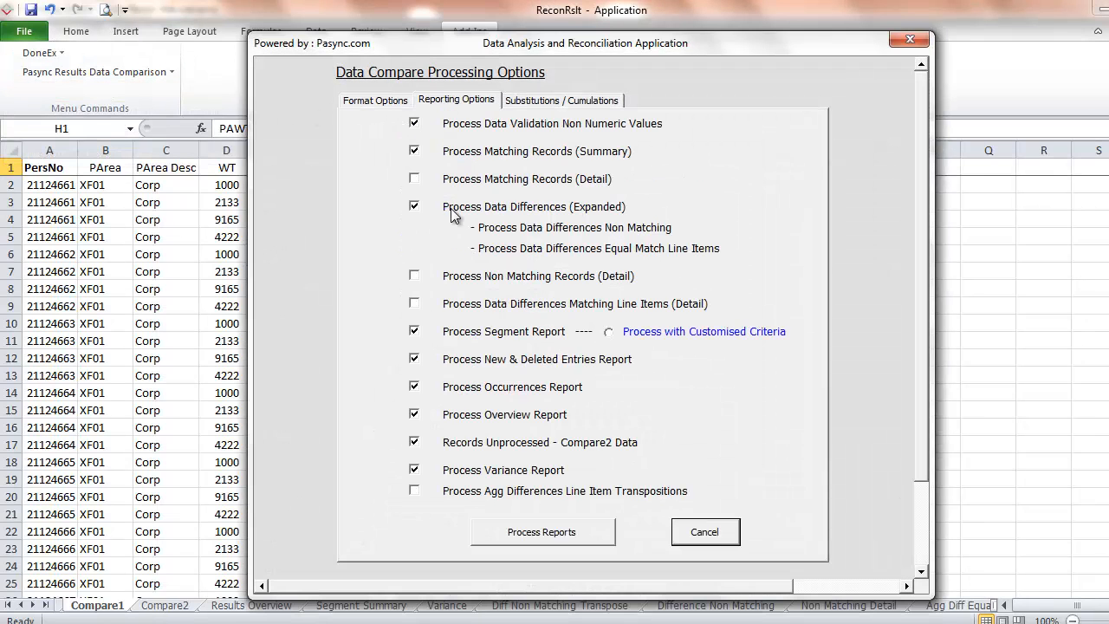
{"action": "left_click", "coordinate": [509, 530]}
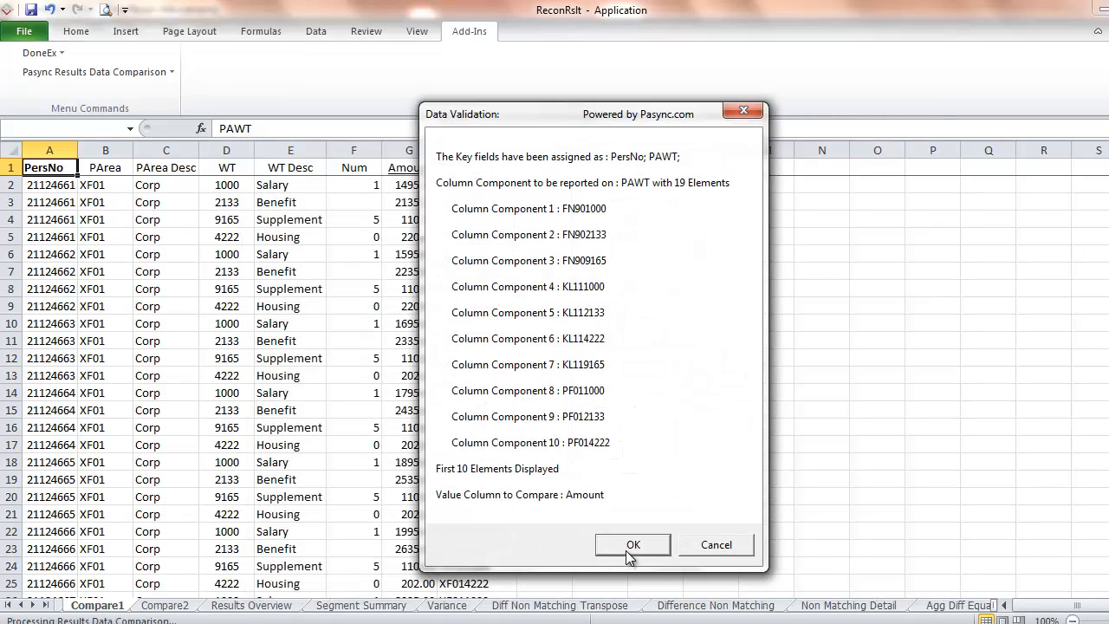
{"action": "left_click", "coordinate": [632, 546]}
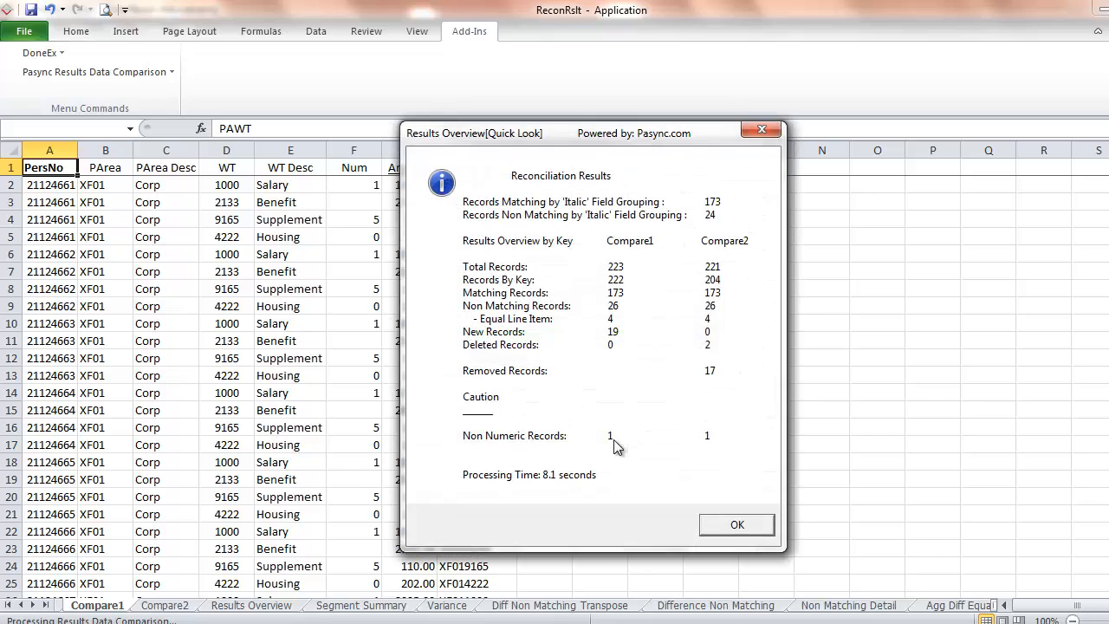
{"action": "key", "text": "Return"}
{"action": "key", "text": "Return"}
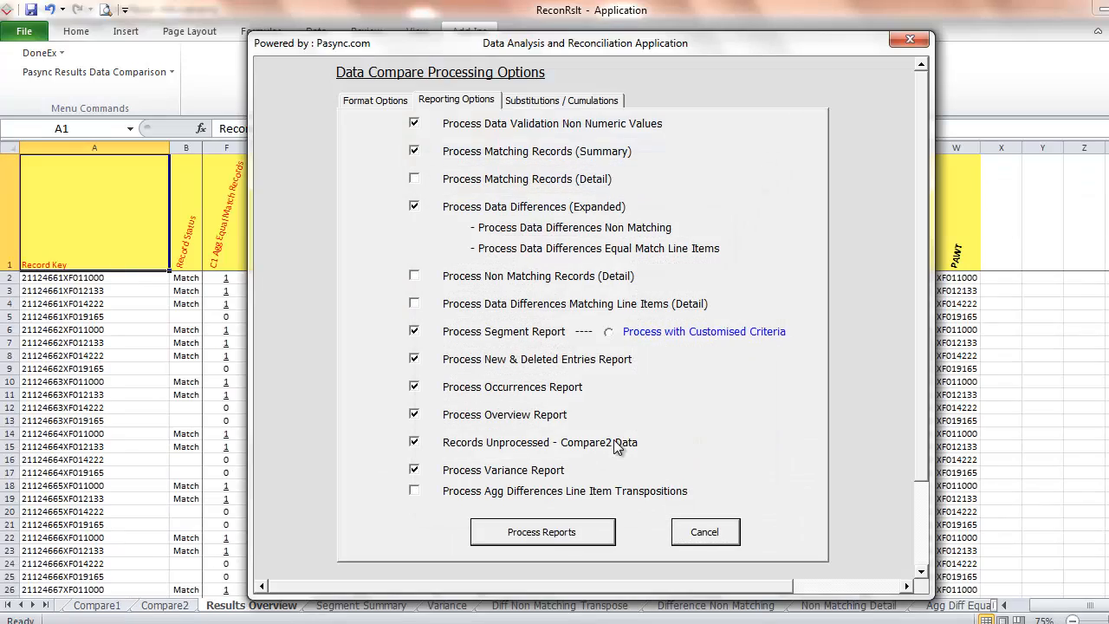
{"action": "left_click", "coordinate": [693, 532]}
Examine the match percentages, new and deleted entries, and difference ranges per PAWT component on the Segment Summary sheet
{"action": "left_click", "coordinate": [404, 605]}
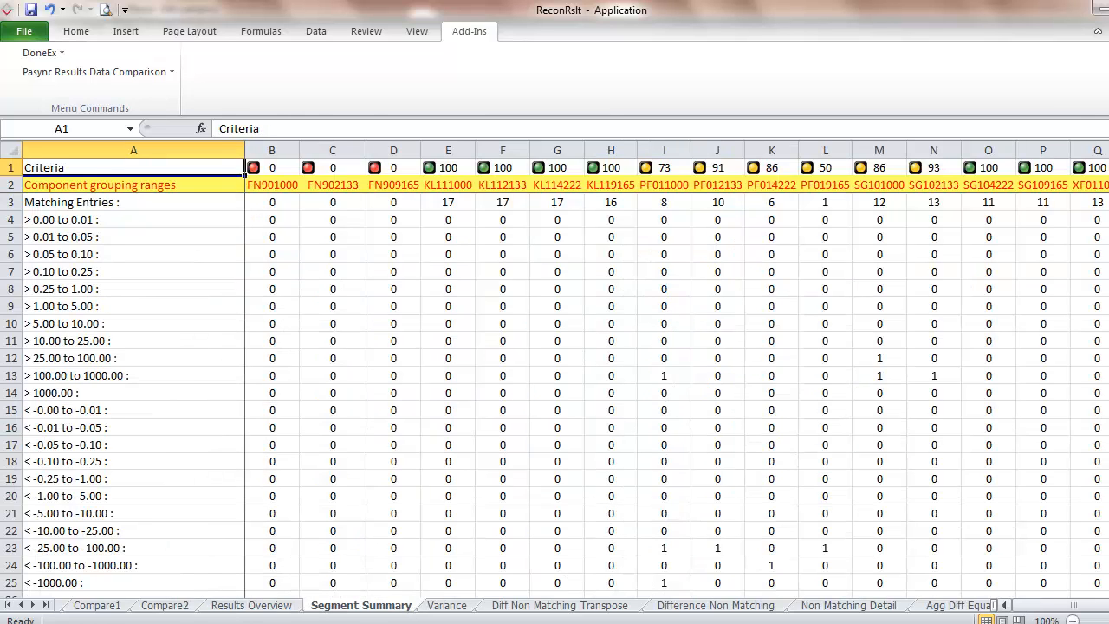
{"action": "scroll", "coordinate": [676, 373], "scroll_direction": "right", "scroll_amount": 3}
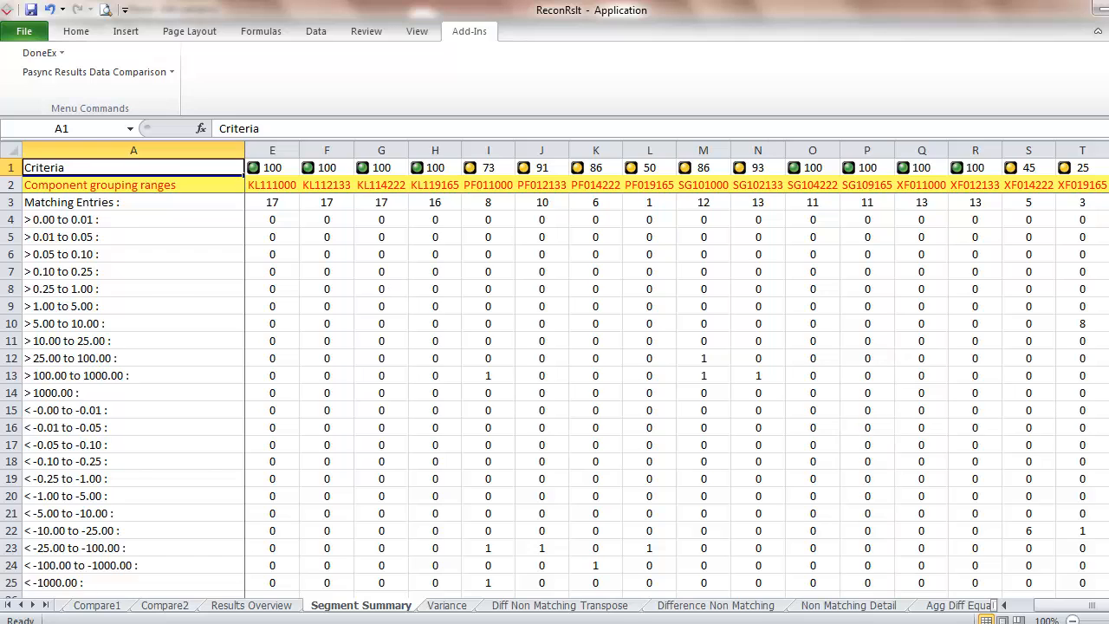
{"action": "scroll", "coordinate": [554, 381], "scroll_direction": "down", "scroll_amount": 8}
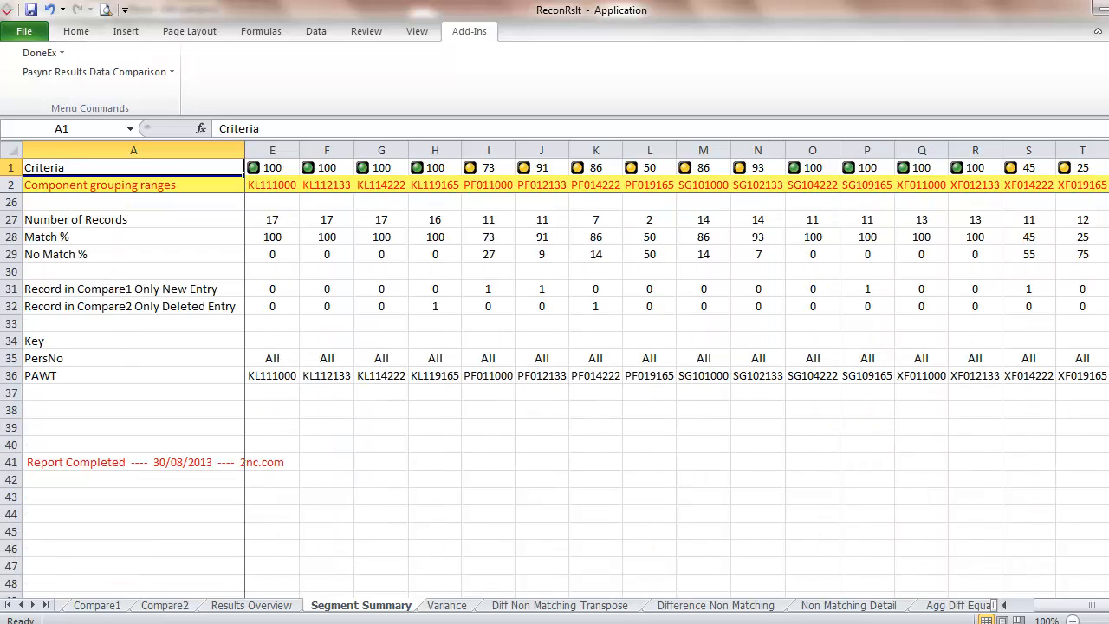
{"action": "scroll", "coordinate": [554, 381], "scroll_direction": "up", "scroll_amount": 8}
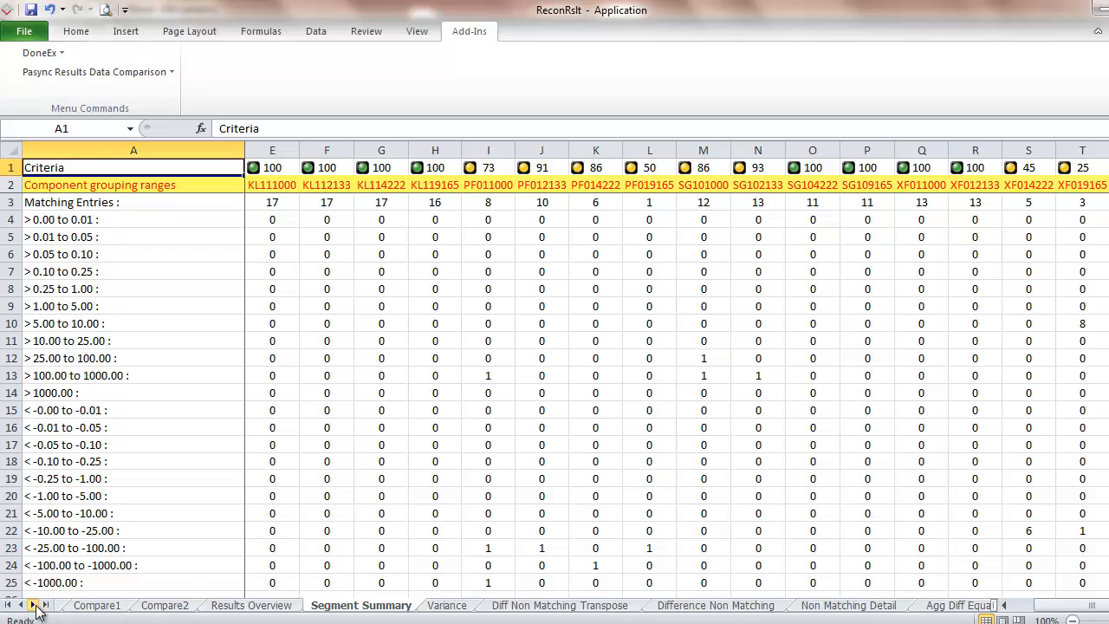
{"action": "left_click_drag", "start_coordinate": [71, 223], "coordinate": [65, 333]}
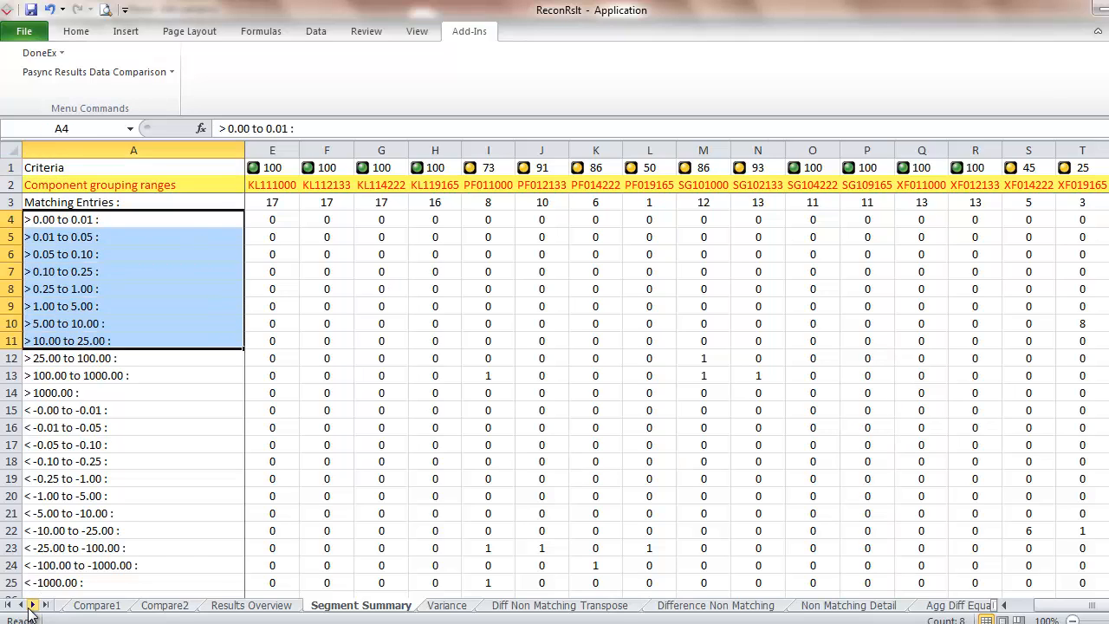
On the Segments sheet, set the Higher limit in B2 and the Lower limit in A3 to 0.05
{"action": "left_click", "coordinate": [46, 606]}
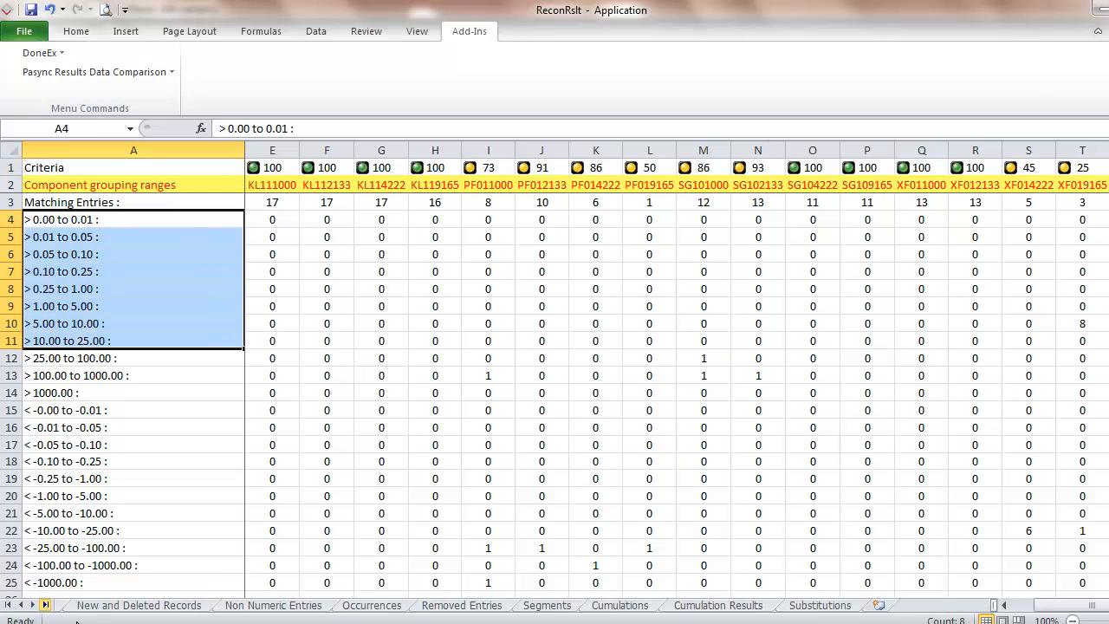
{"action": "left_click", "coordinate": [547, 607]}
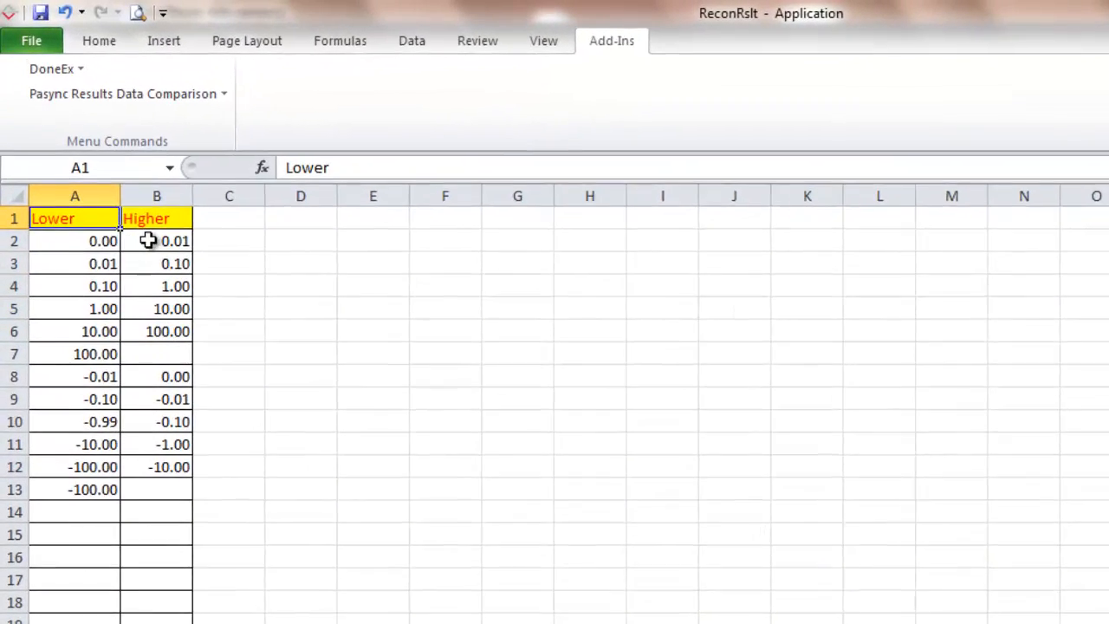
{"action": "left_click", "coordinate": [194, 268]}
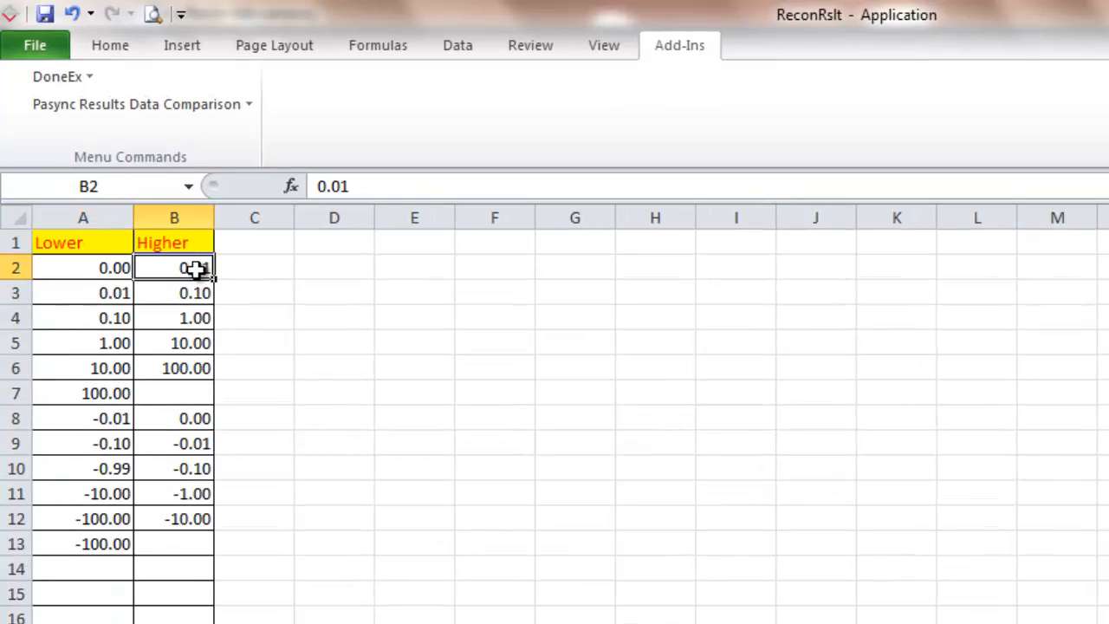
{"action": "left_click", "coordinate": [364, 186]}
{"action": "key", "text": "BackSpace"}
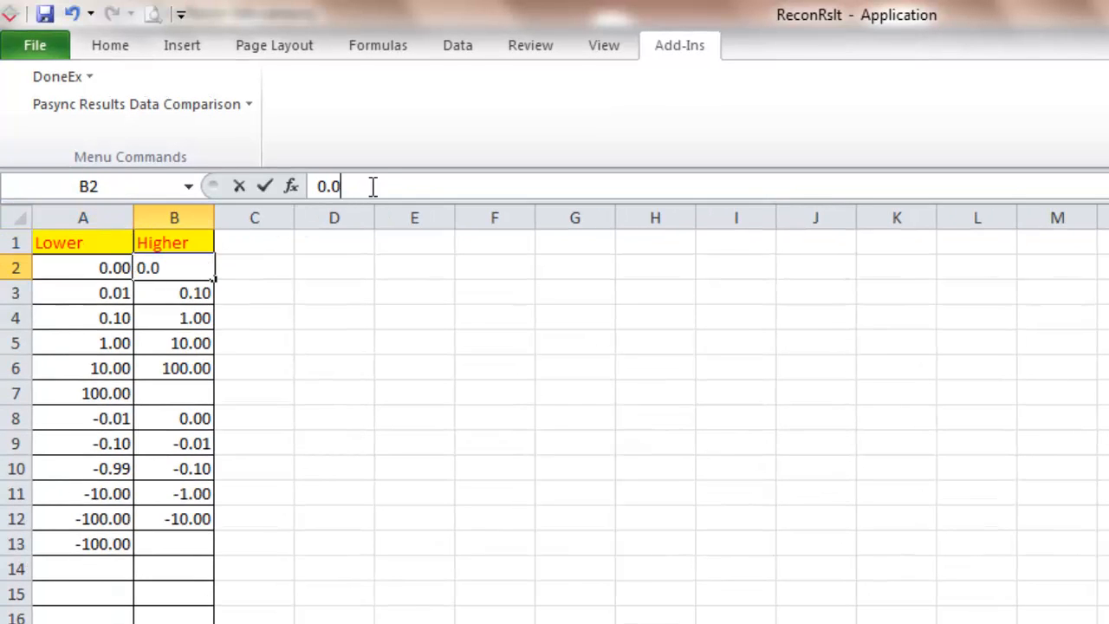
{"action": "type", "text": "5"}
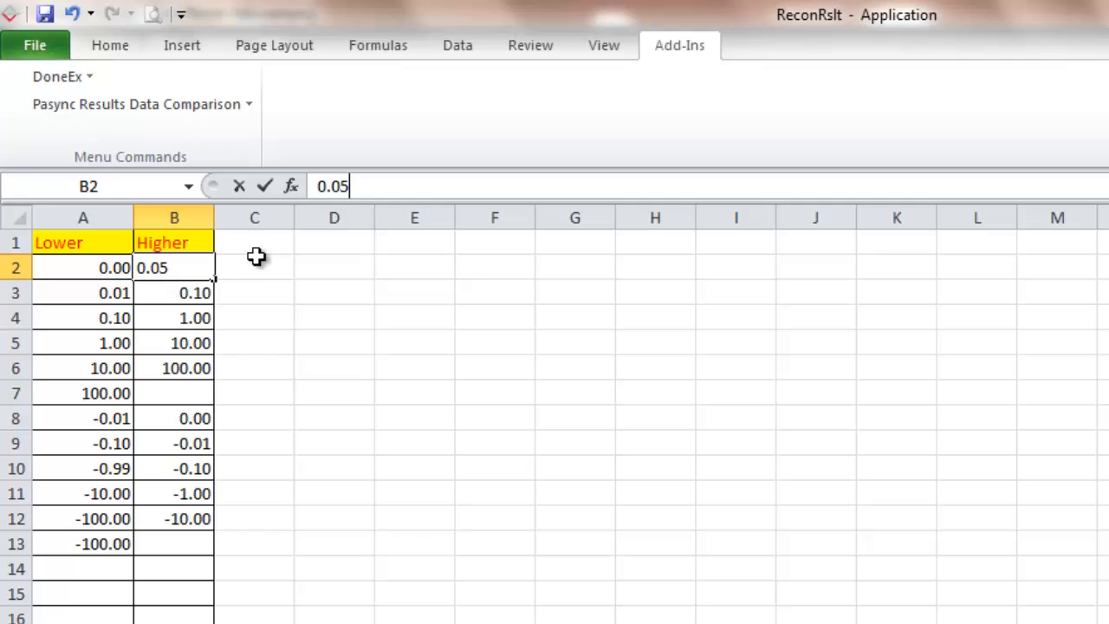
{"action": "left_click", "coordinate": [102, 294]}
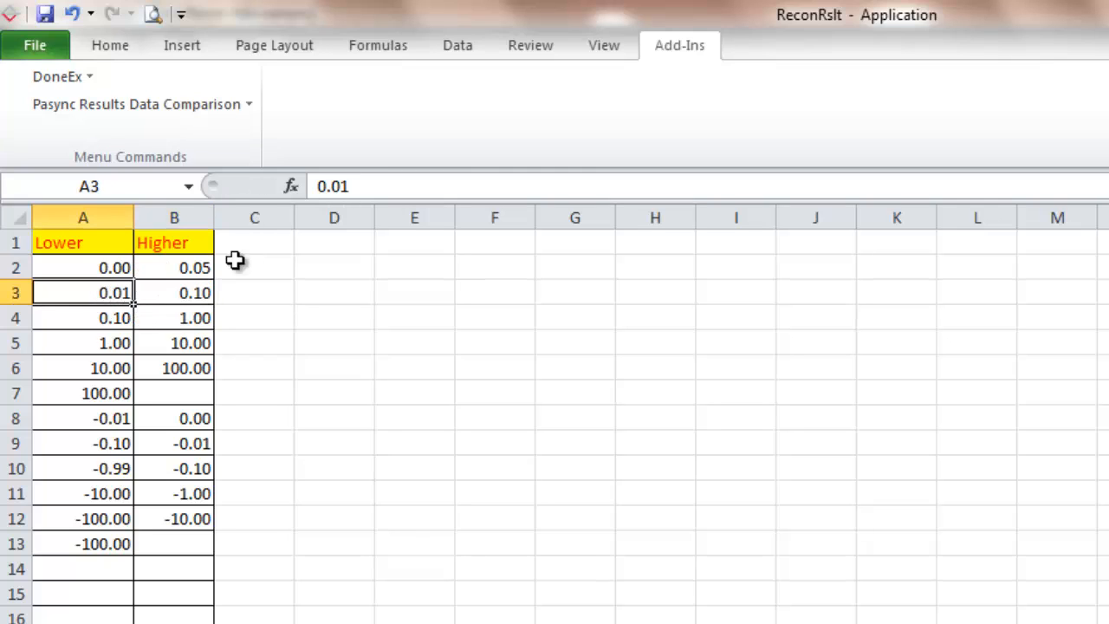
{"action": "left_click", "coordinate": [362, 184]}
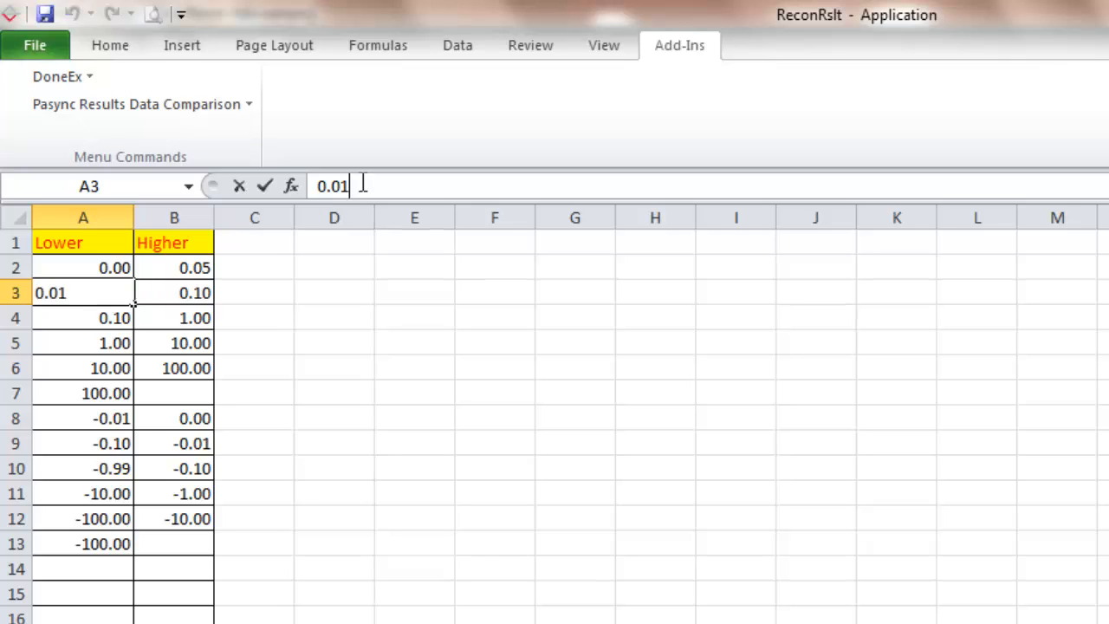
{"action": "key", "text": "BackSpace"}
{"action": "type", "text": "5"}
Set the negative range limits in cells A8 and B9 of the Segments sheet to -0.05
{"action": "left_click", "coordinate": [107, 420]}
{"action": "left_click", "coordinate": [369, 185]}
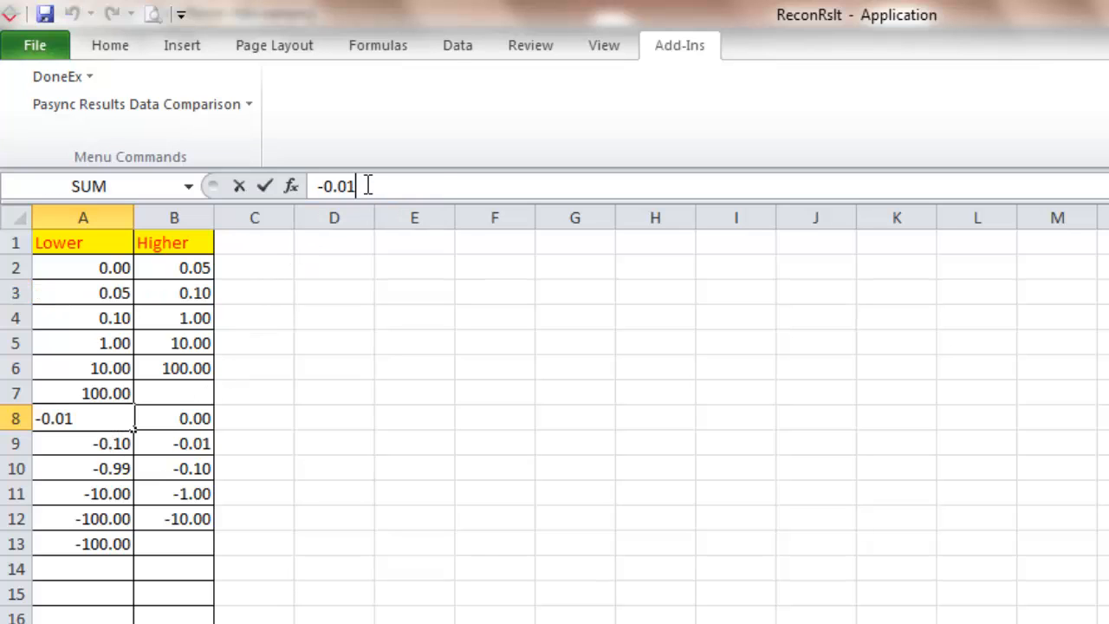
{"action": "key", "text": "BackSpace"}
{"action": "type", "text": "5"}
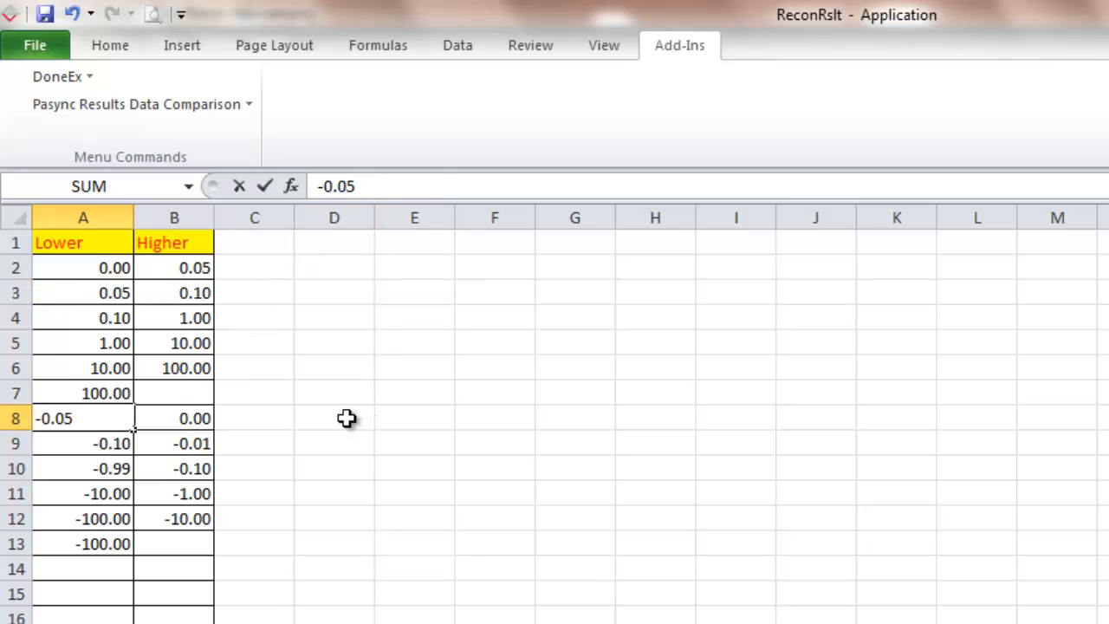
{"action": "left_click", "coordinate": [193, 443]}
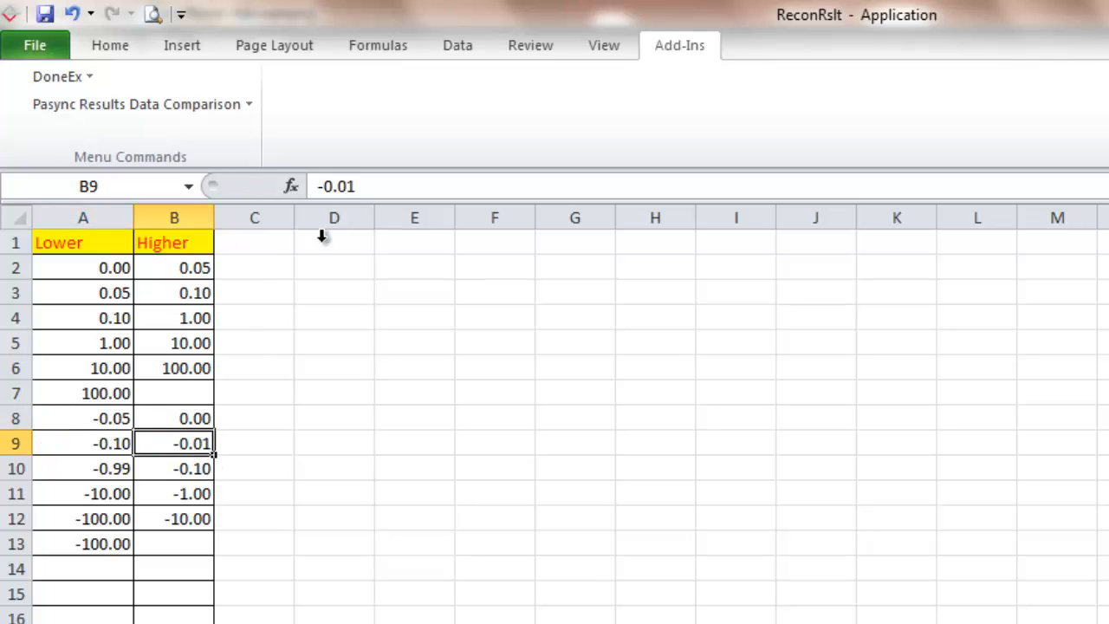
{"action": "left_click", "coordinate": [364, 186]}
{"action": "key", "text": "BackSpace"}
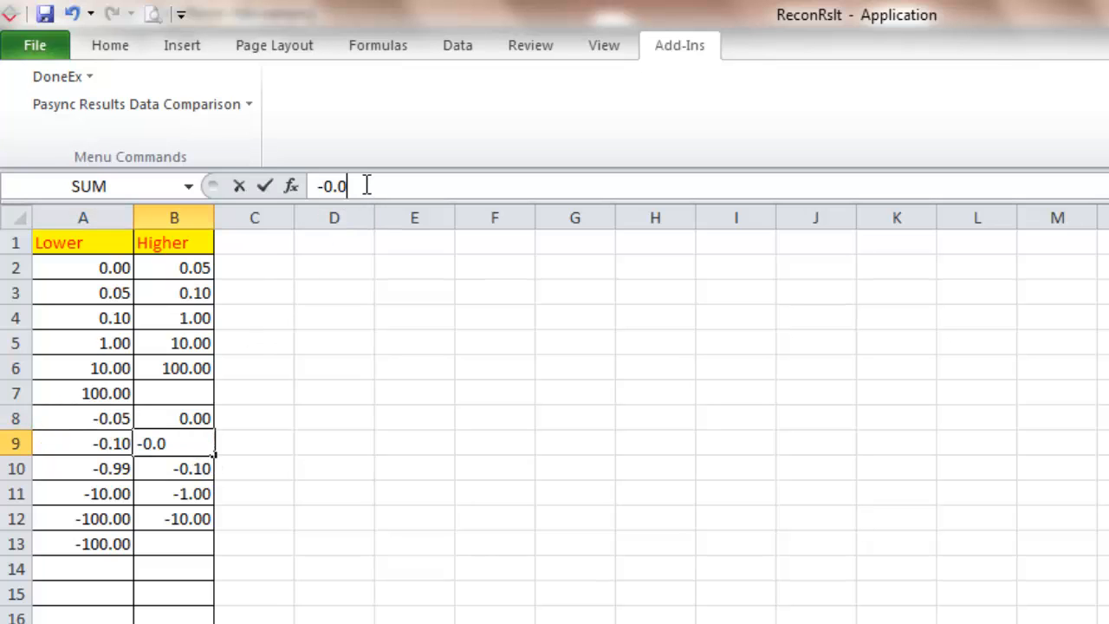
{"action": "type", "text": "5"}
{"action": "left_click", "coordinate": [84, 242]}
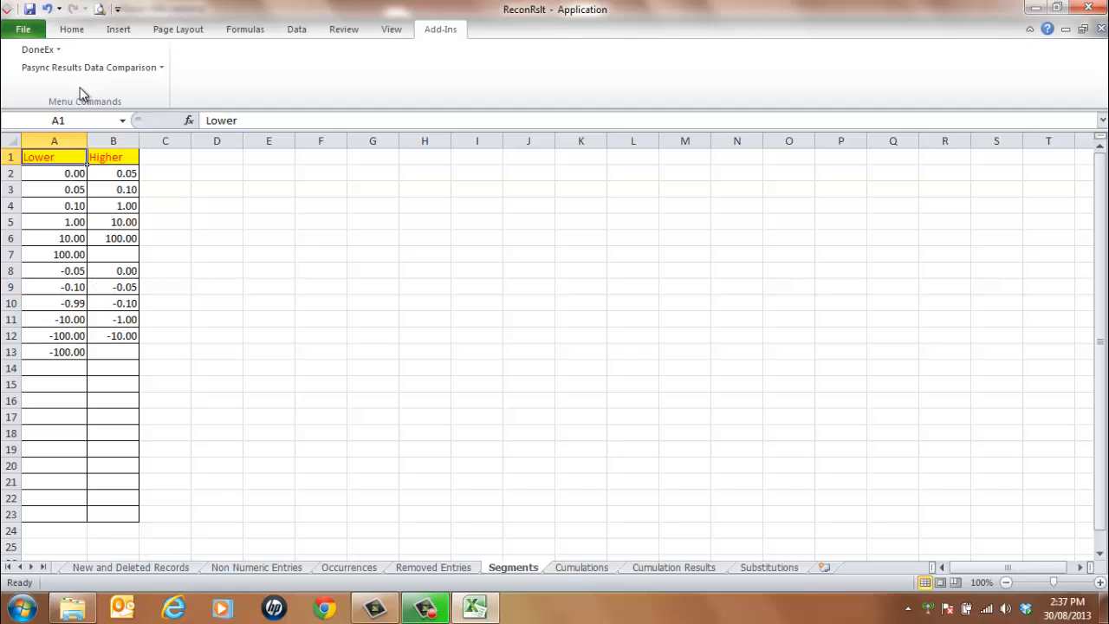
Rerun the Results Data Comparison with the segment report set to Process with Customised Criteria, and close all dialogs
{"action": "left_click", "coordinate": [102, 68]}
{"action": "left_click", "coordinate": [108, 91]}
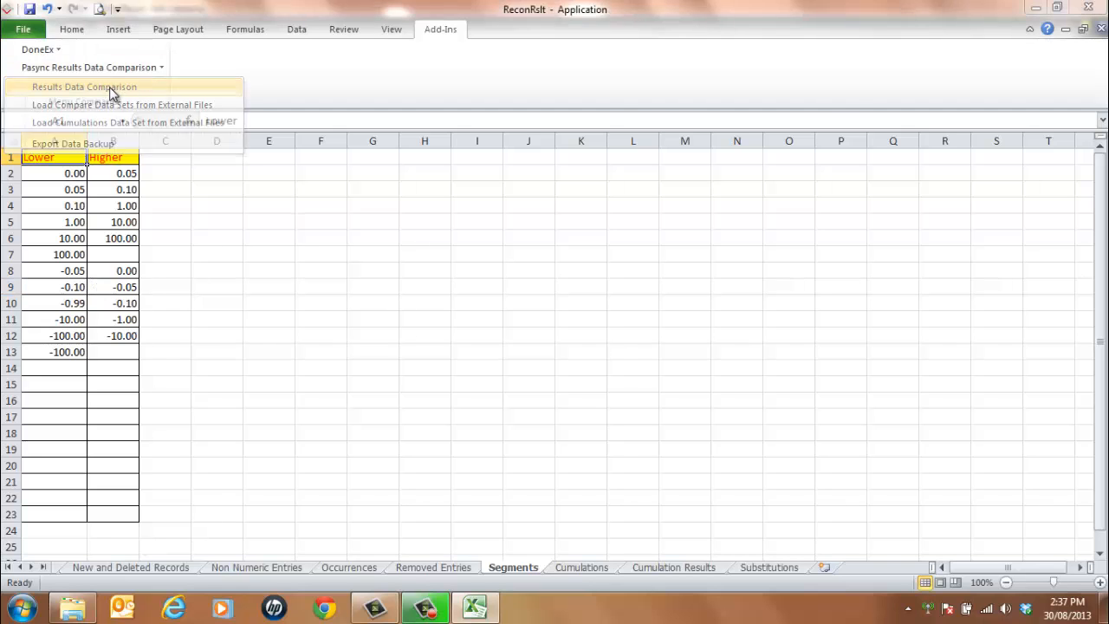
{"action": "left_click", "coordinate": [419, 96]}
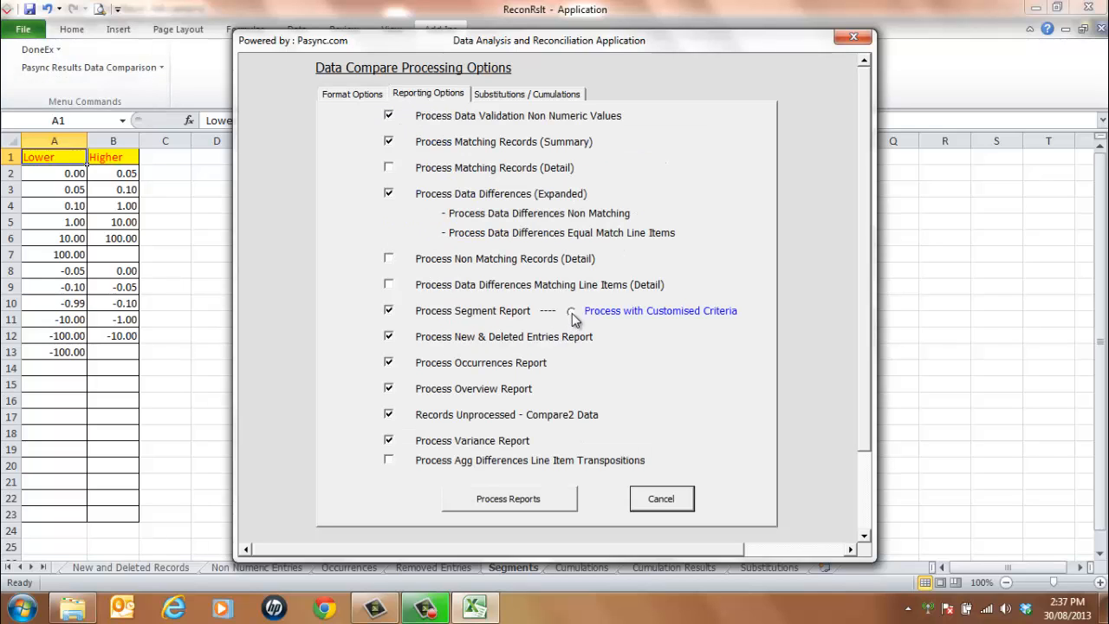
{"action": "left_click", "coordinate": [572, 314]}
{"action": "left_click", "coordinate": [512, 501]}
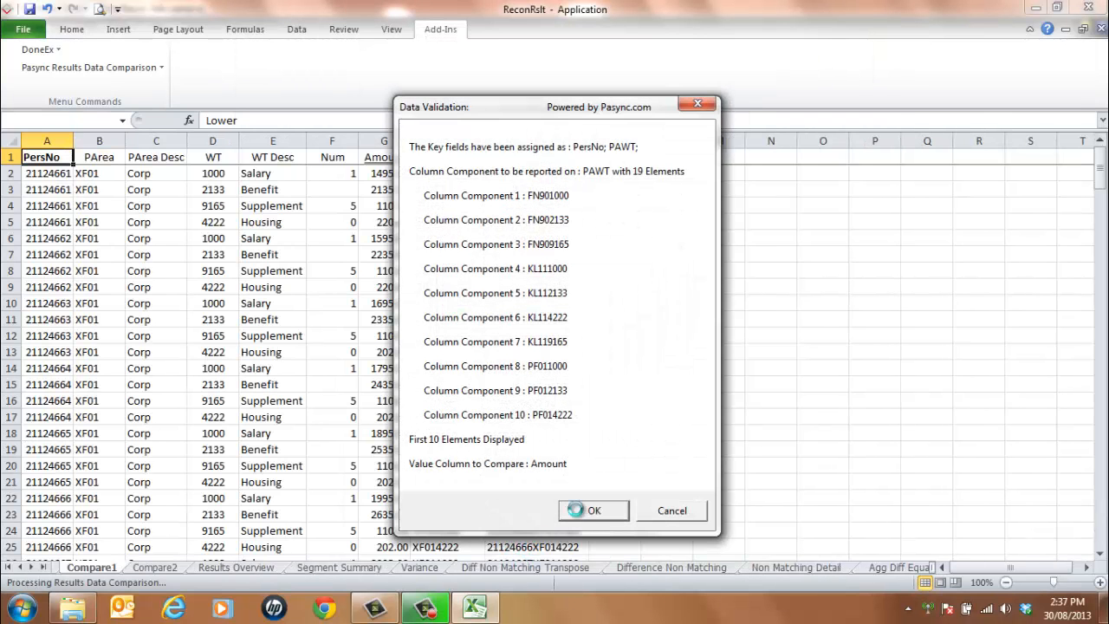
{"action": "left_click", "coordinate": [576, 511]}
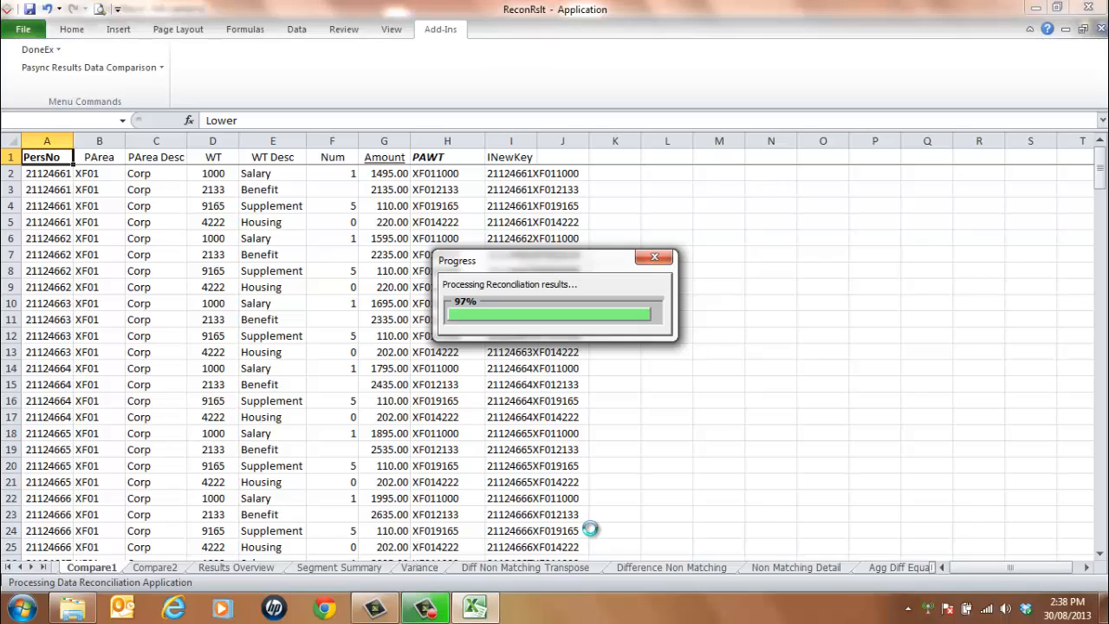
{"action": "left_click", "coordinate": [695, 497]}
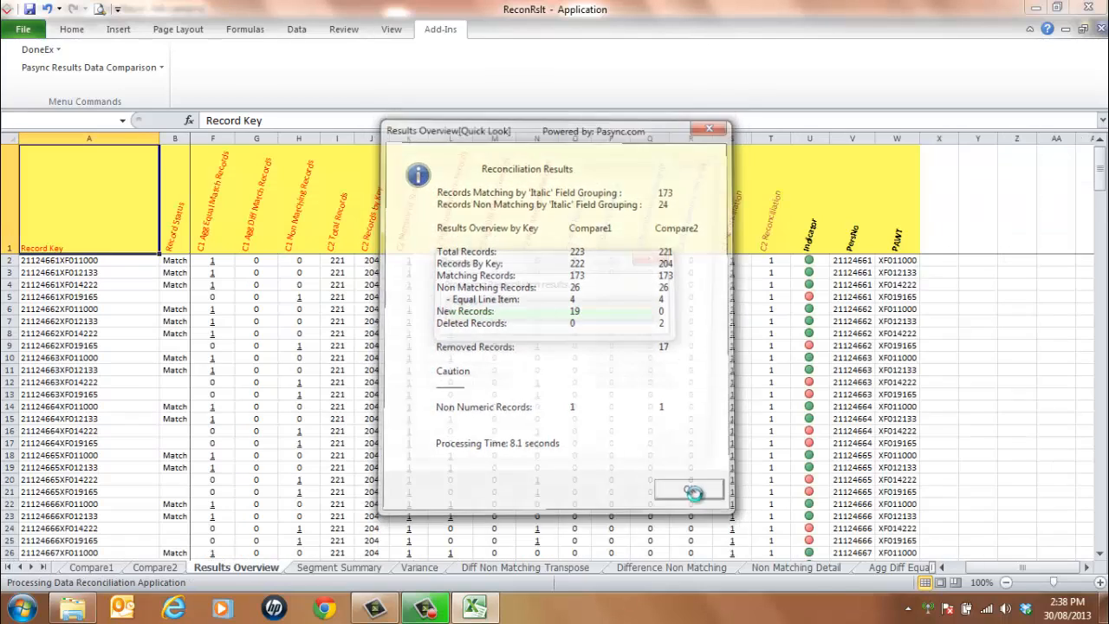
{"action": "left_click", "coordinate": [674, 457]}
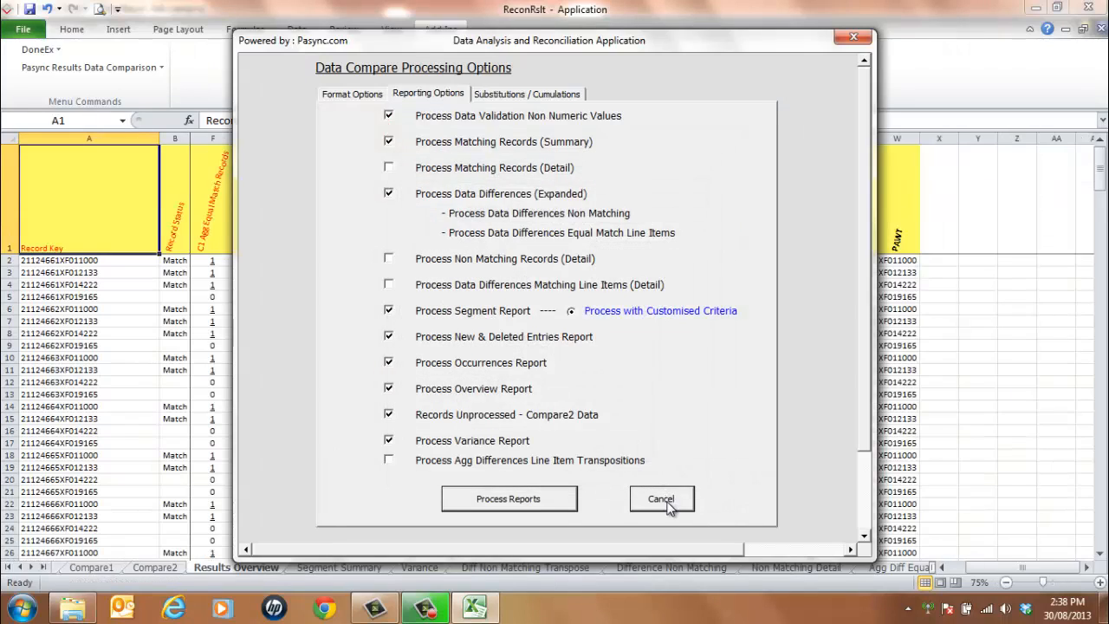
{"action": "left_click", "coordinate": [668, 501]}
Check the customised positive and negative range rows on the Segment Summary sheet
{"action": "left_click", "coordinate": [339, 567]}
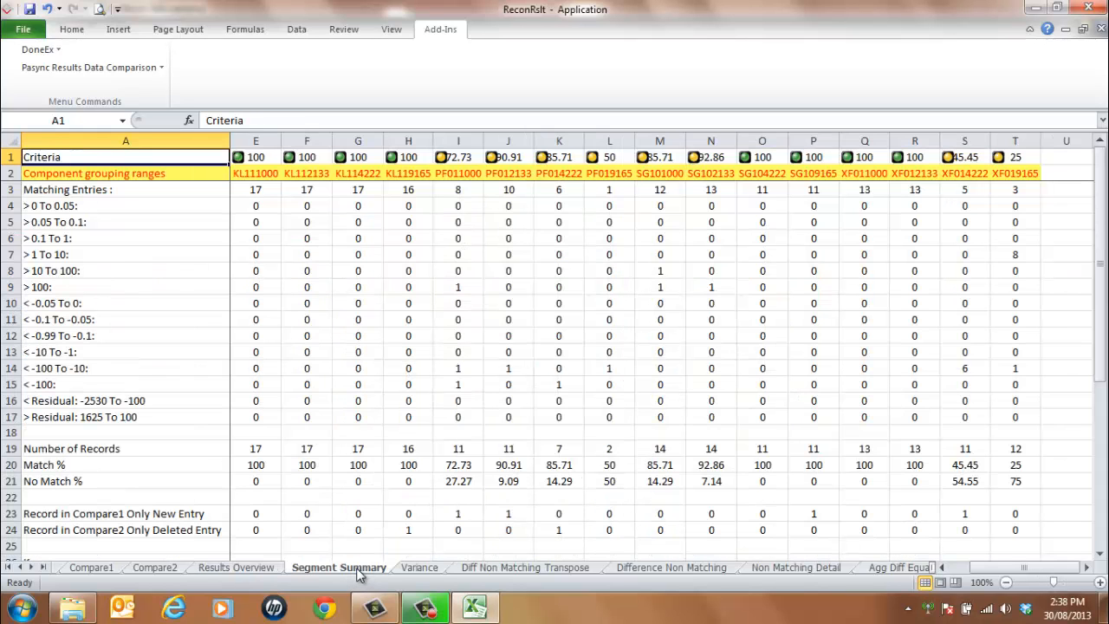
{"action": "left_click", "coordinate": [91, 206]}
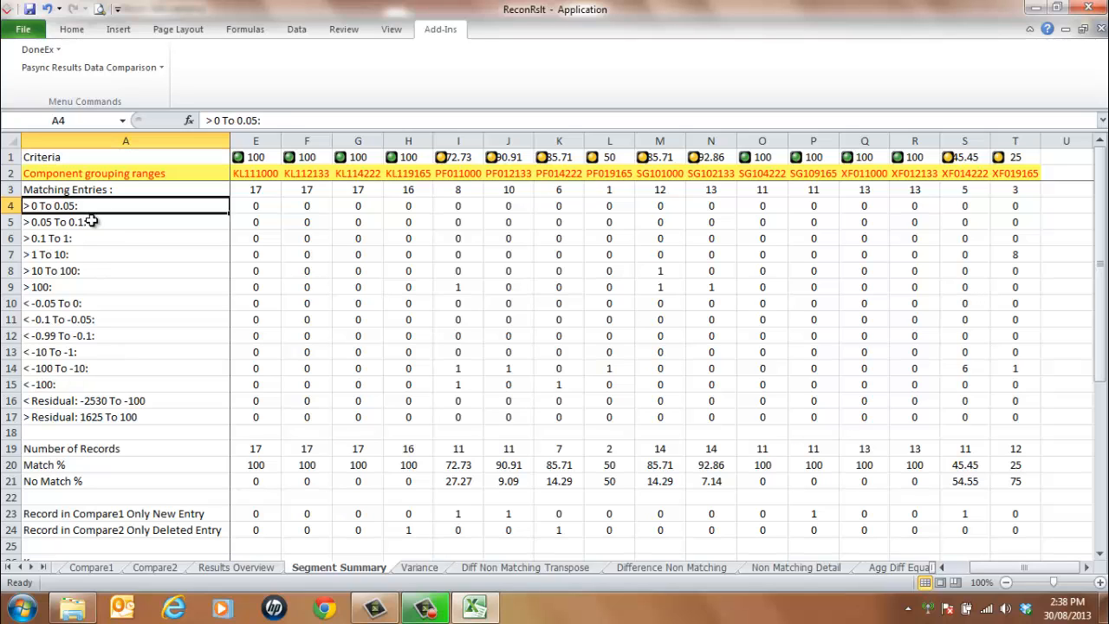
{"action": "left_click", "coordinate": [94, 319]}
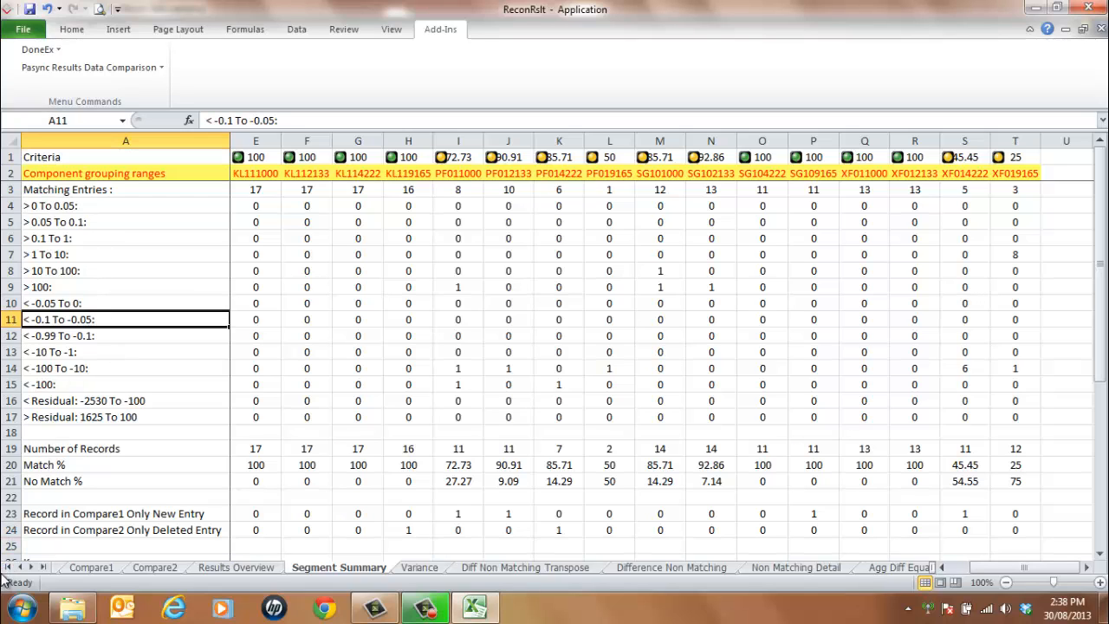